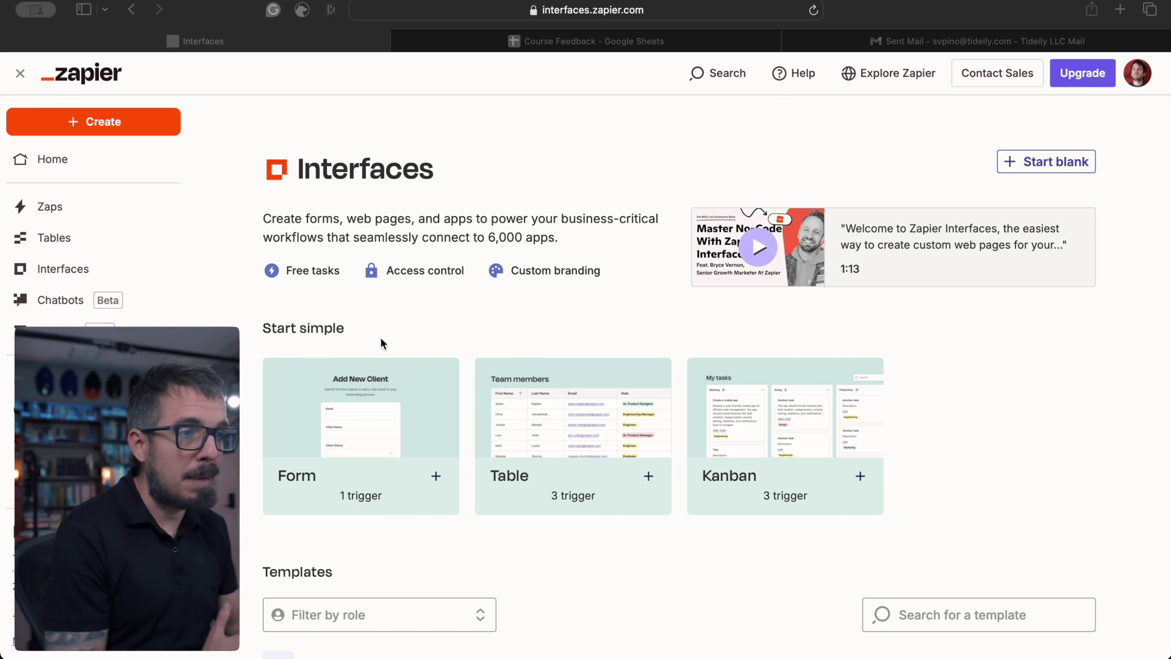
Step: Scroll the Interfaces start page to view the Form, Table and Kanban starters
scroll(380, 337, "down", 2)
Step: Create a new Form interface and open its page with the default Email field
mouse_move(362, 444)
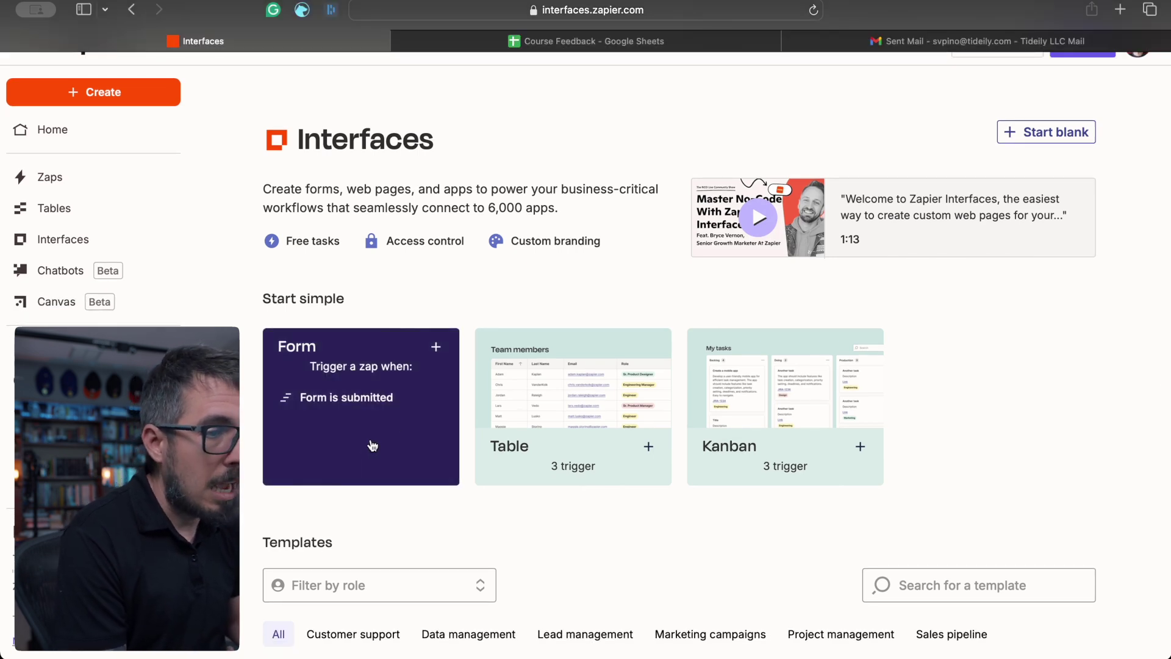
left_click(395, 421)
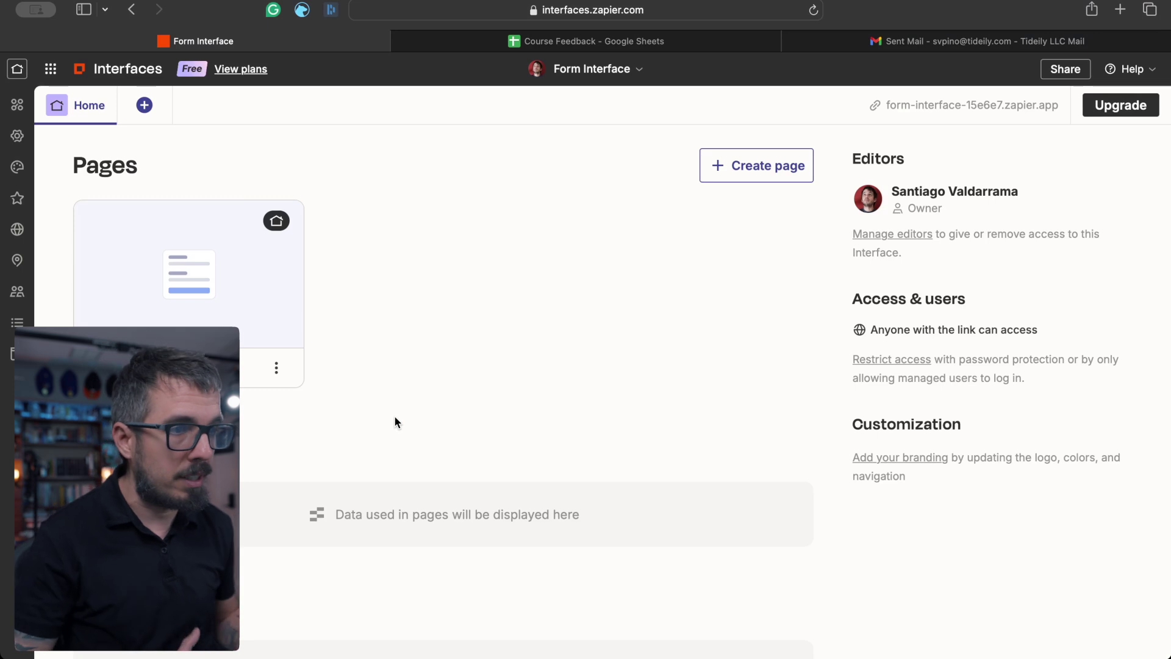
left_click(269, 317)
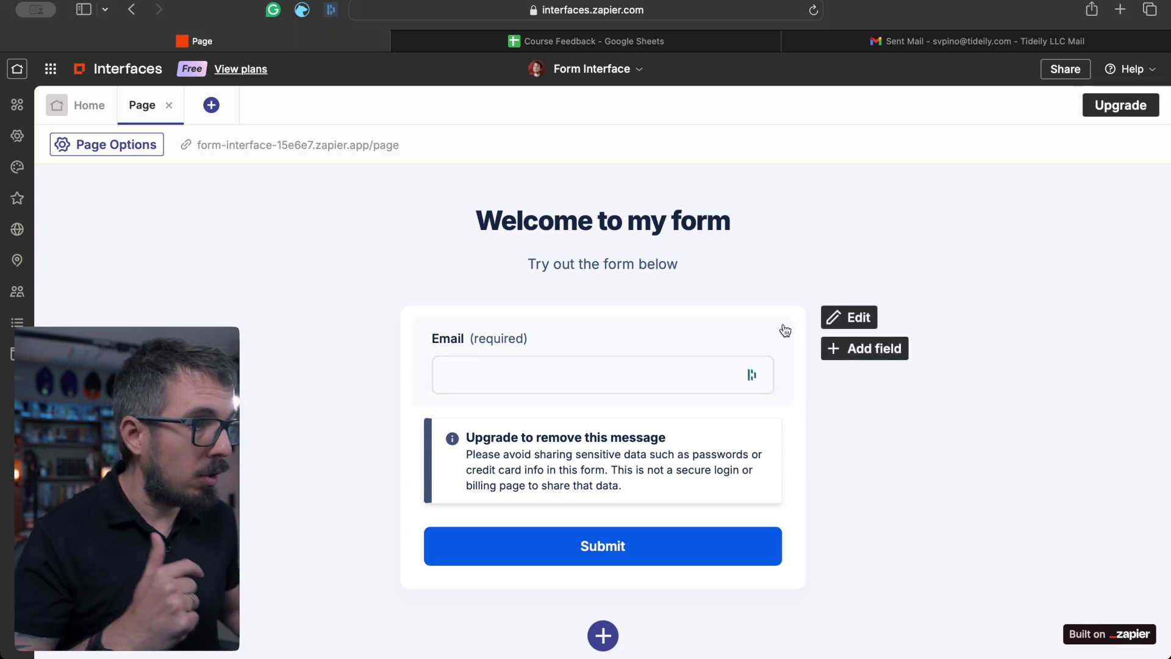
Step: Add a long-text field labelled 'What did you like about the program?' to the form
left_click(835, 317)
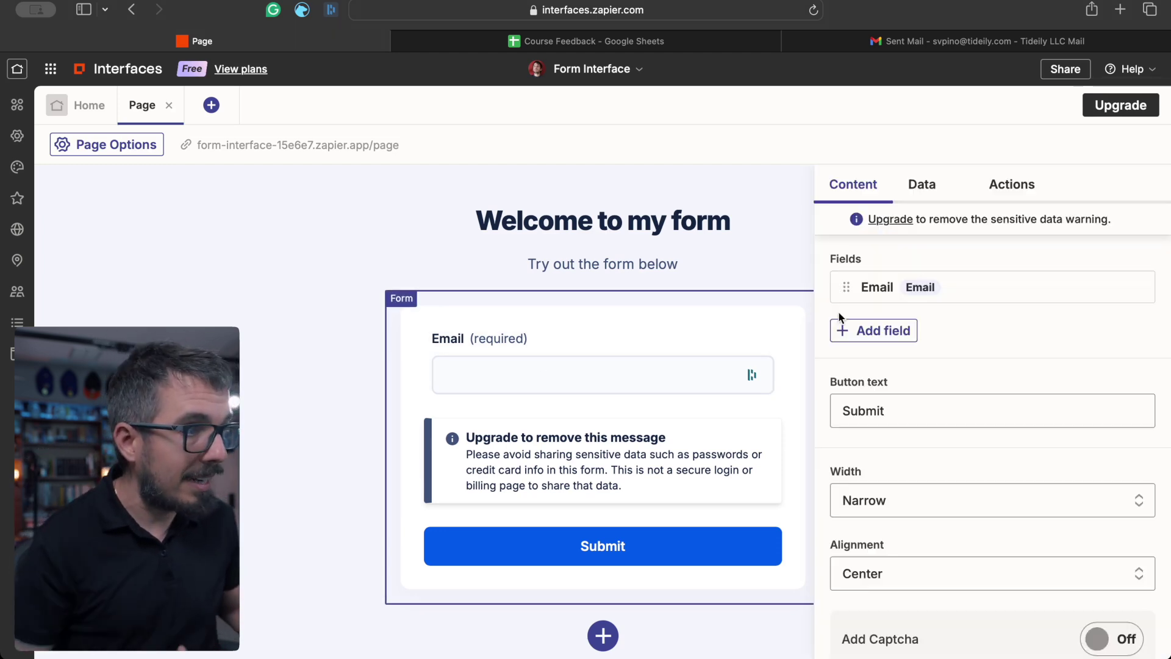
left_click(889, 337)
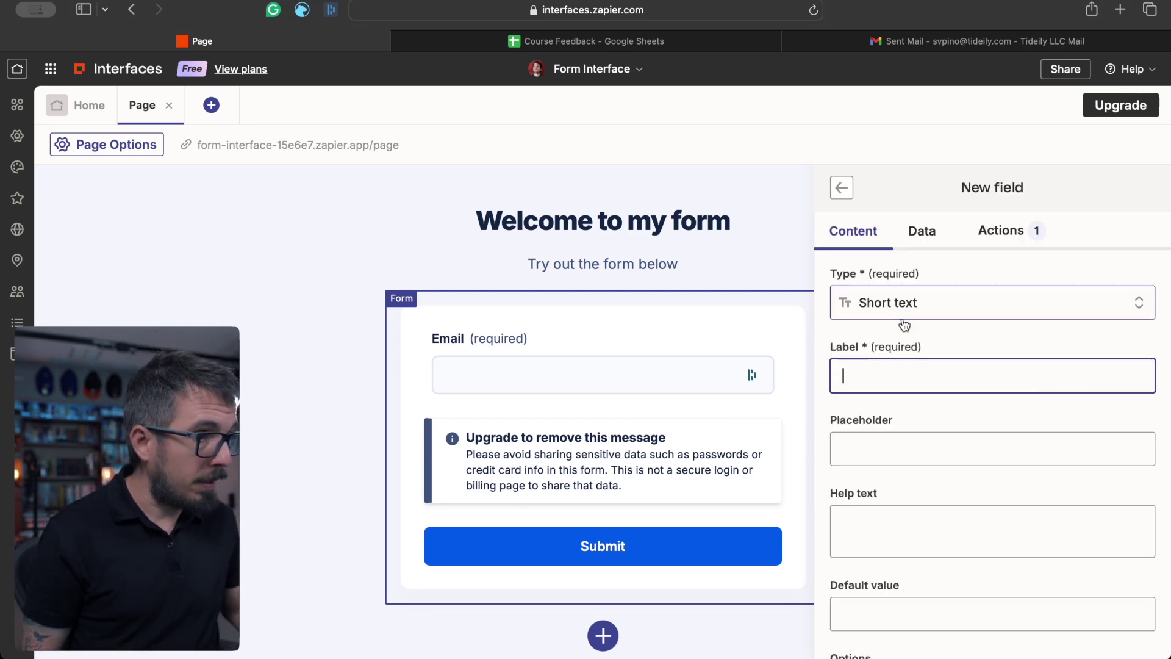
left_click(869, 308)
left_click(878, 379)
left_click(878, 381)
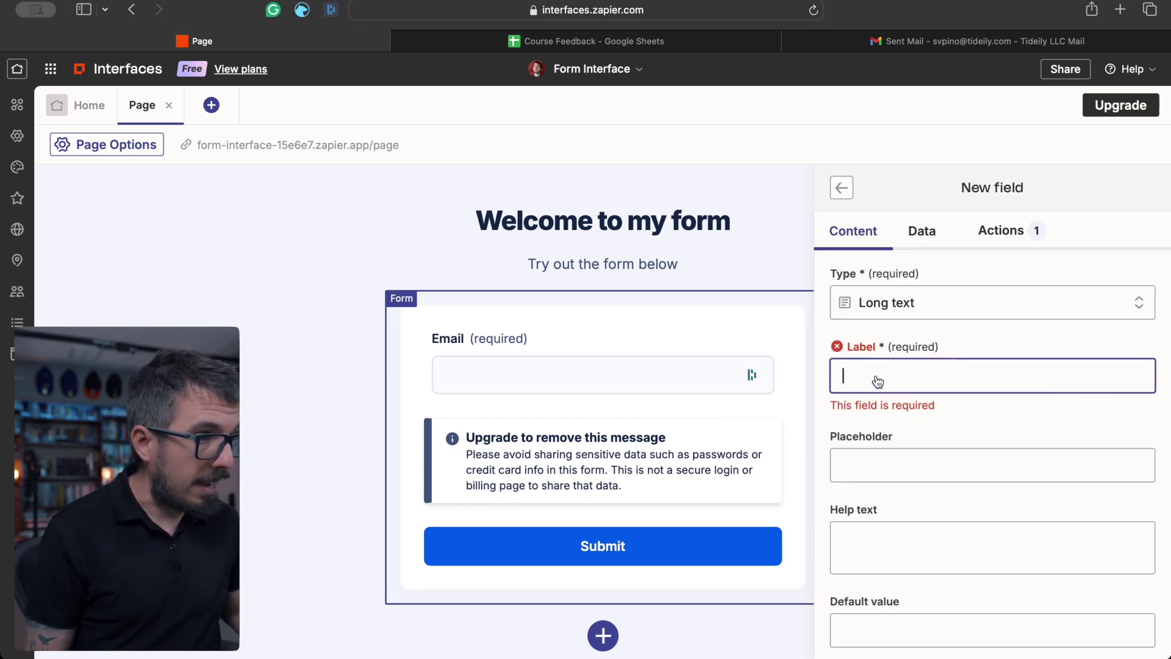
type("What did you like about")
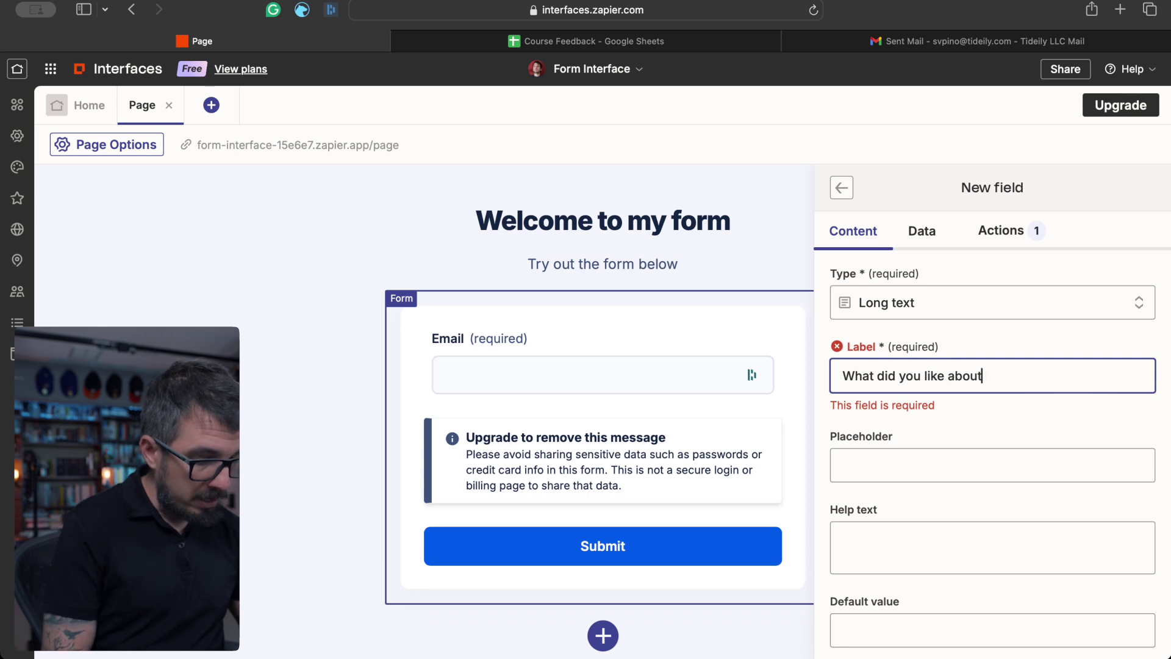
type(" the program?")
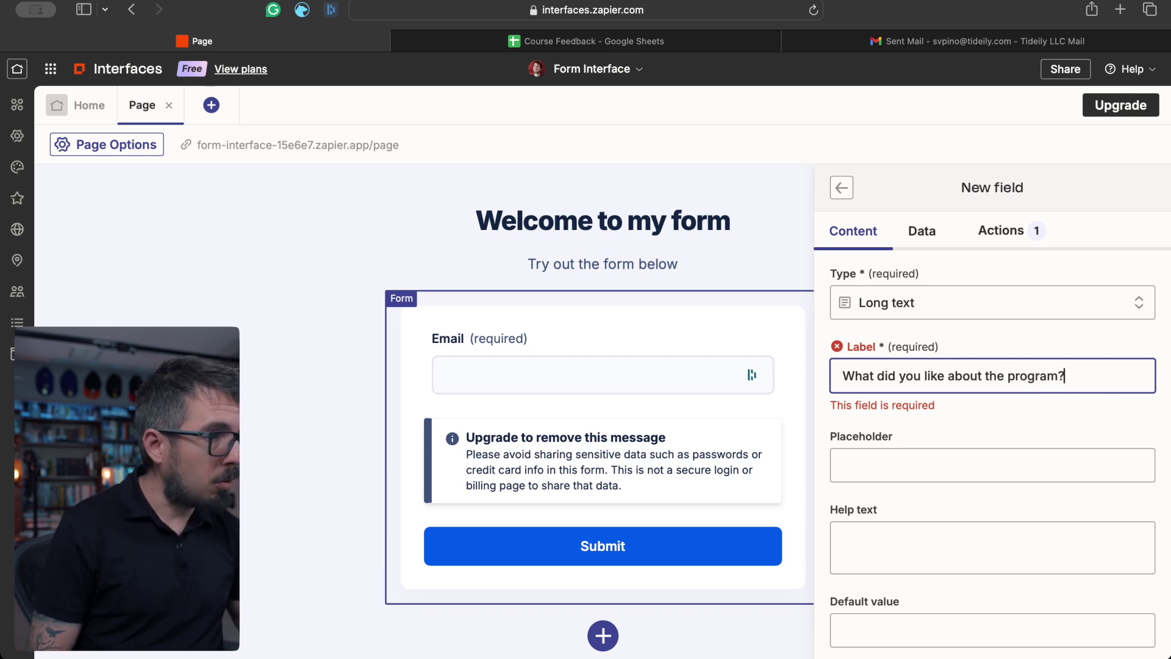
key("Tab")
scroll(884, 414, "down", 5)
left_click(1038, 587)
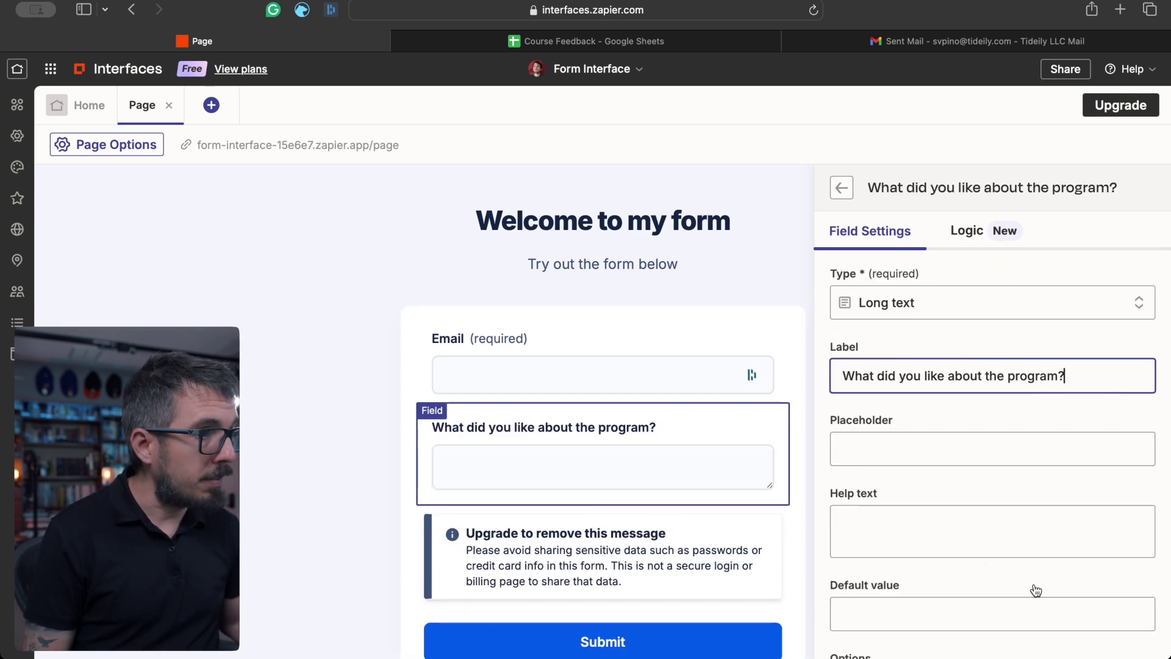
Step: Add a second long-text field labelled 'What can I do to improve it?'
left_click(842, 185)
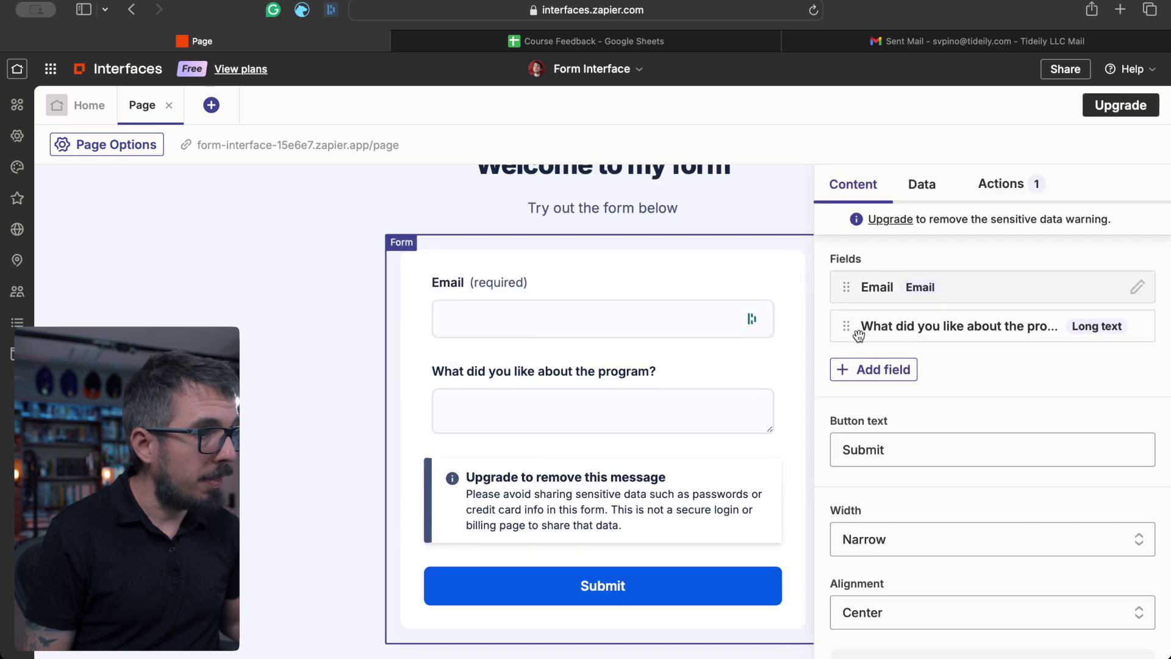
left_click(865, 373)
left_click(934, 312)
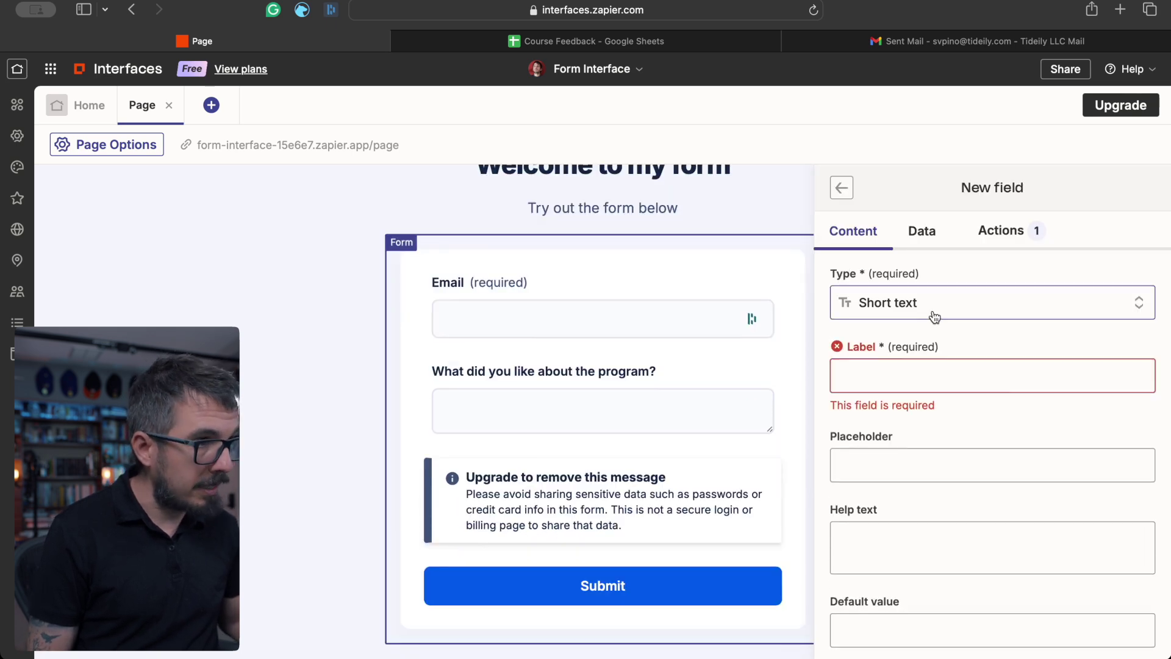
left_click(863, 374)
left_click(883, 386)
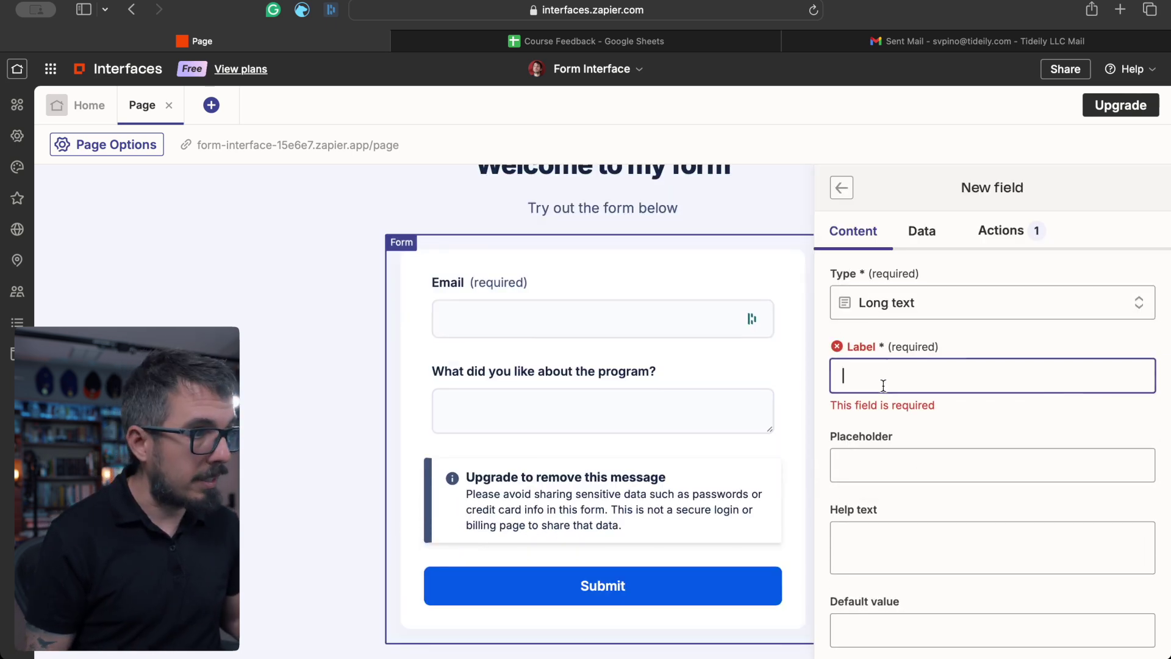
type("What can I do to")
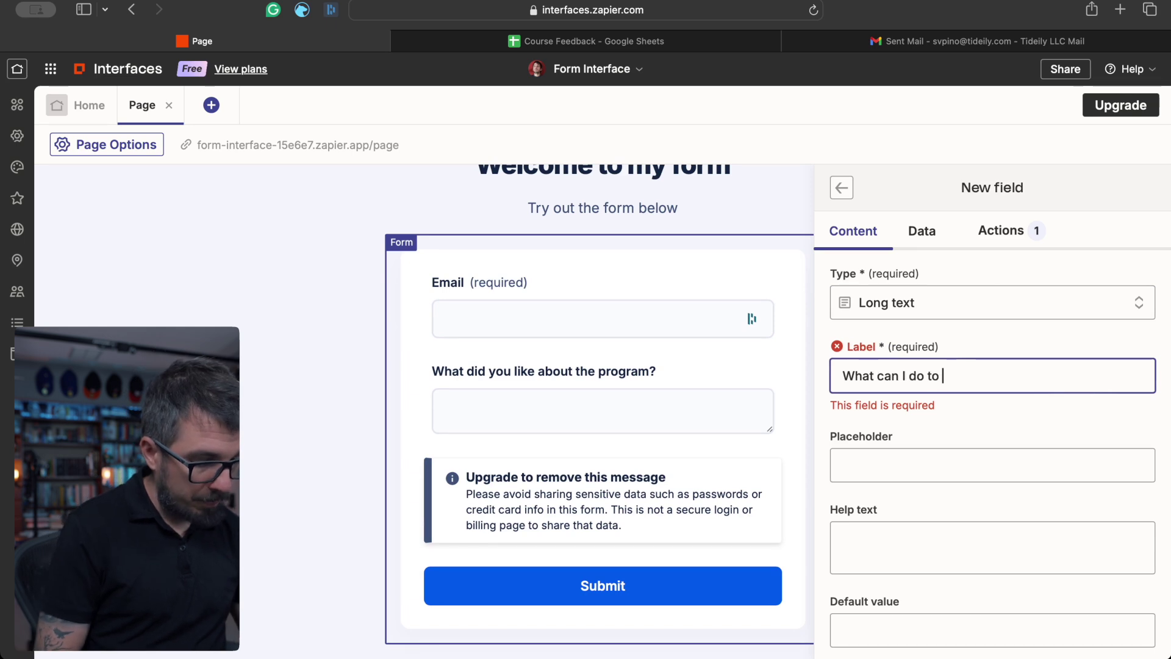
key("Tab")
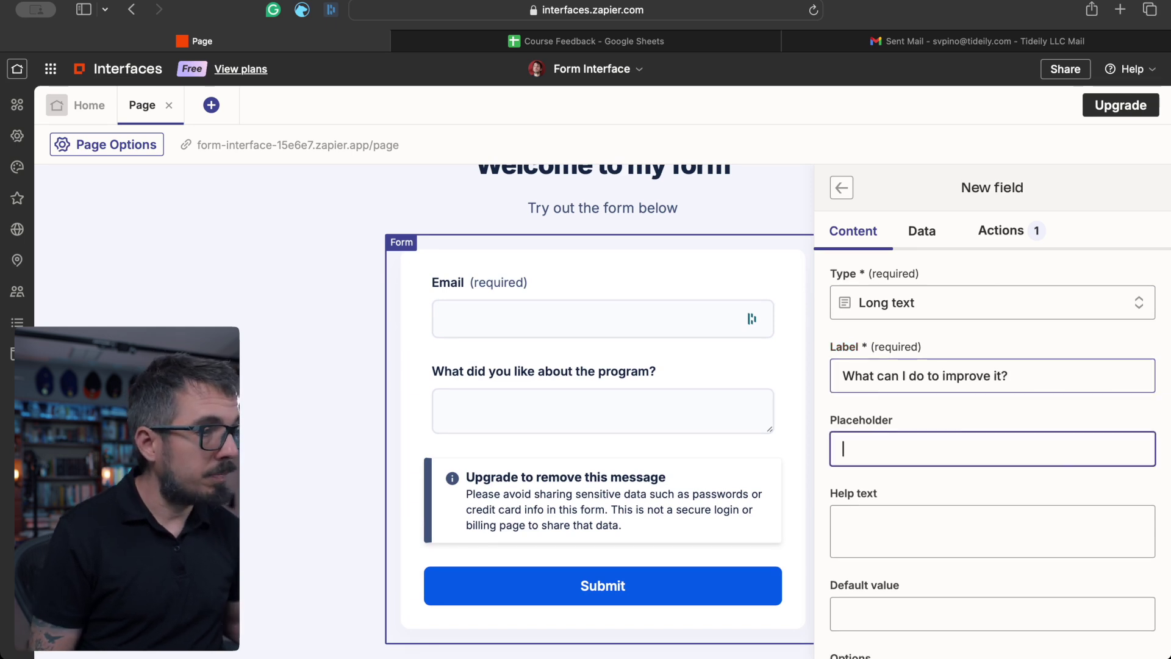
scroll(1024, 549, "down", 5)
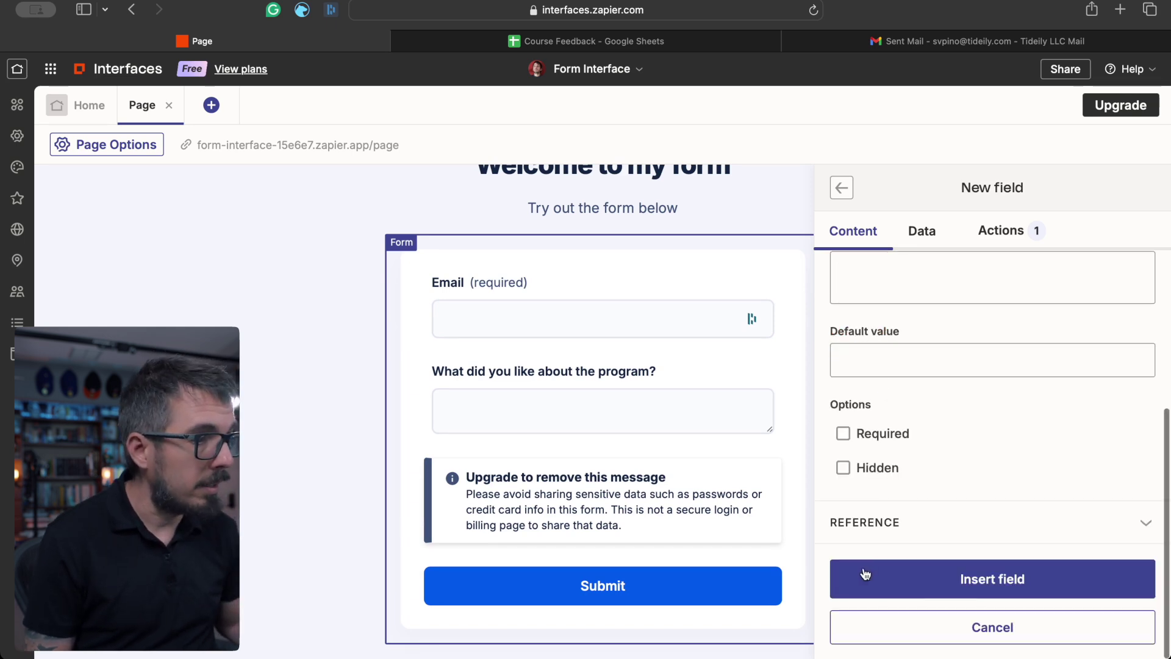
left_click(997, 595)
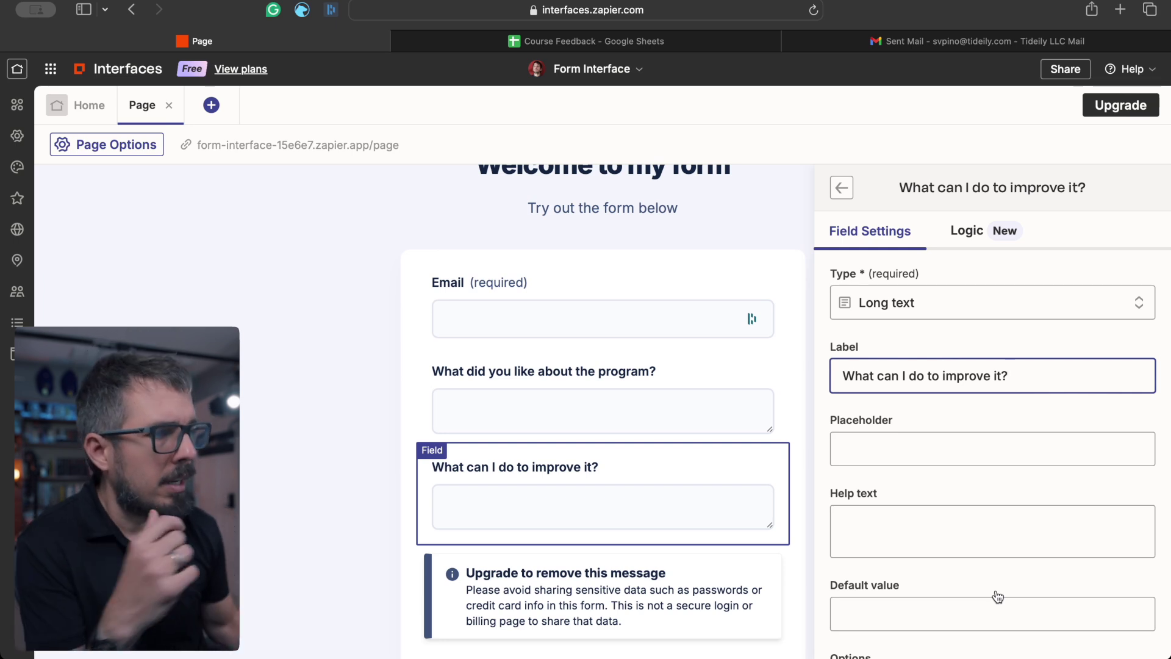
left_click(835, 187)
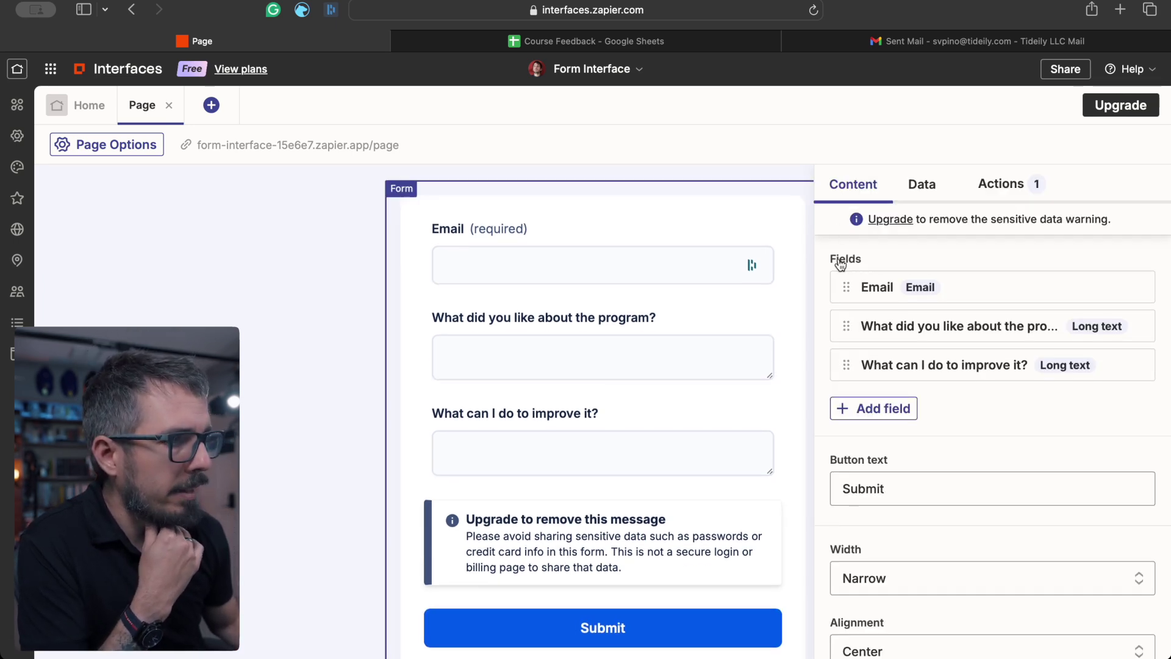
Step: Move Email below both questions, make it optional, and open the live form
left_click_drag(846, 286, 848, 366)
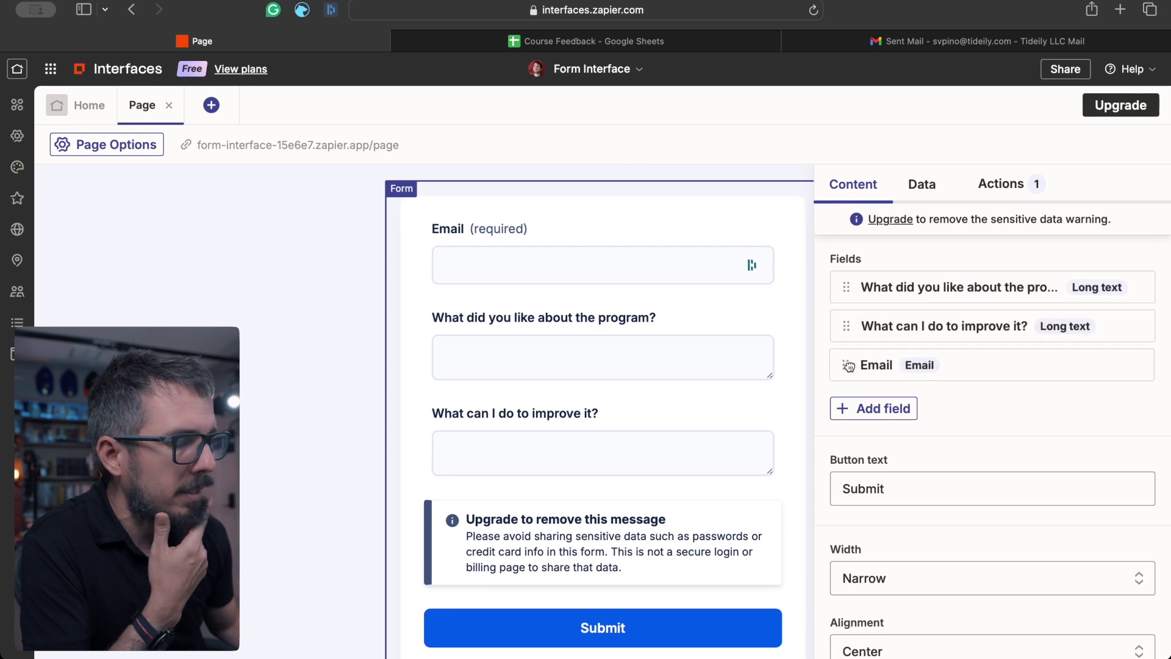
left_click(1139, 366)
scroll(987, 401, "down", 5)
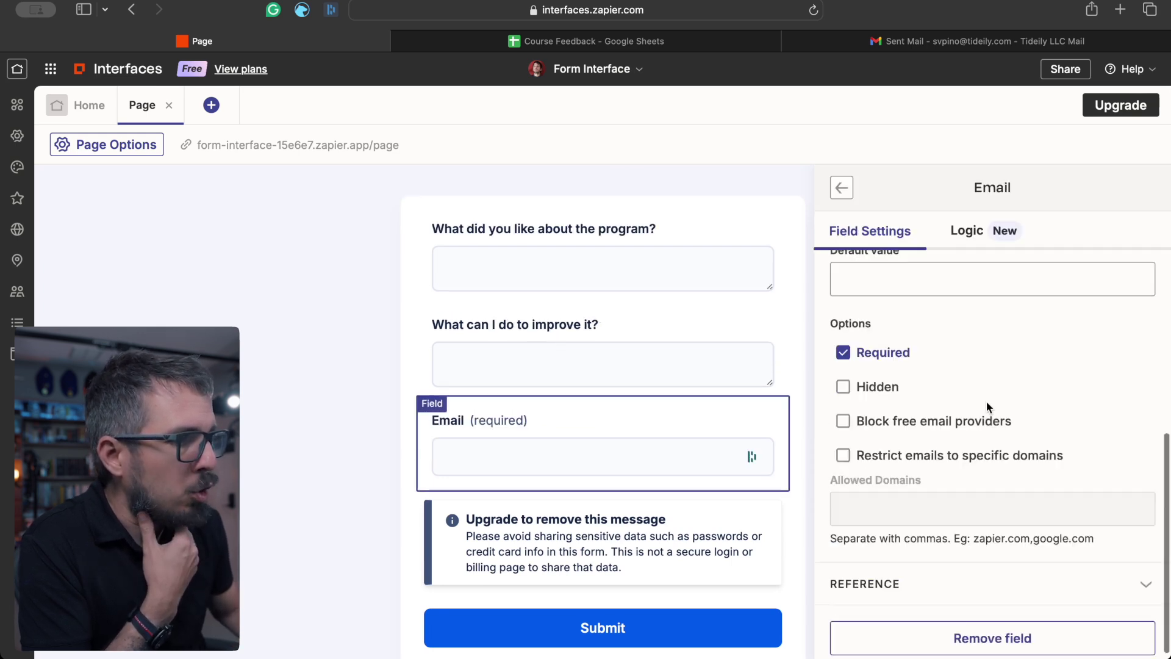
left_click(899, 354)
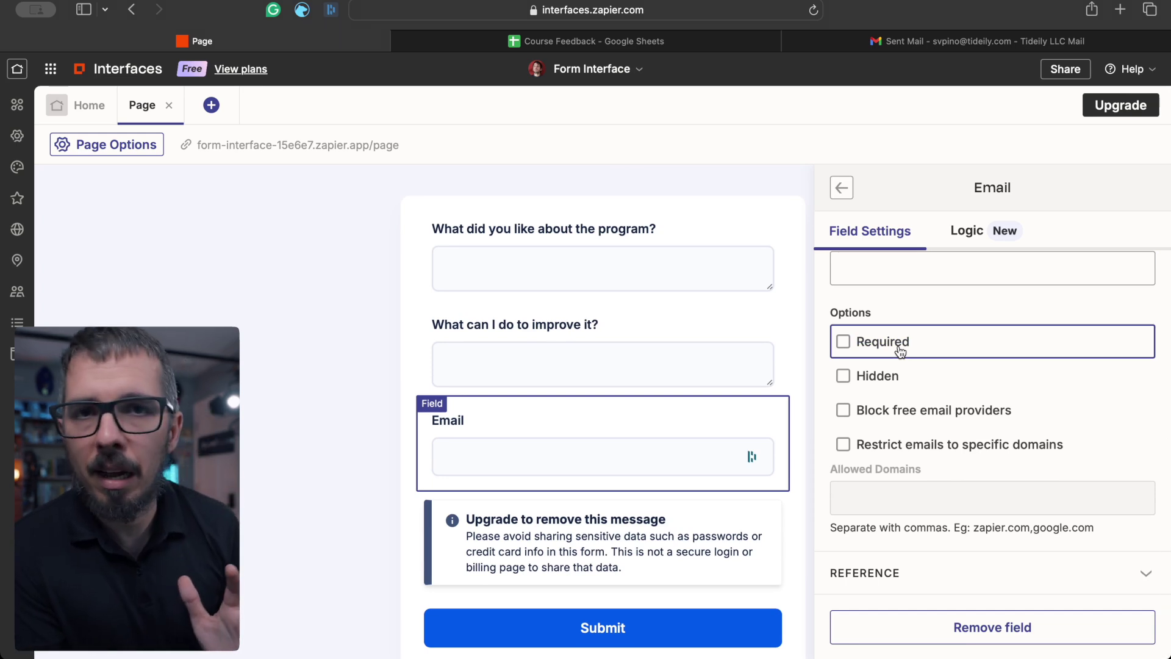
left_click(842, 189)
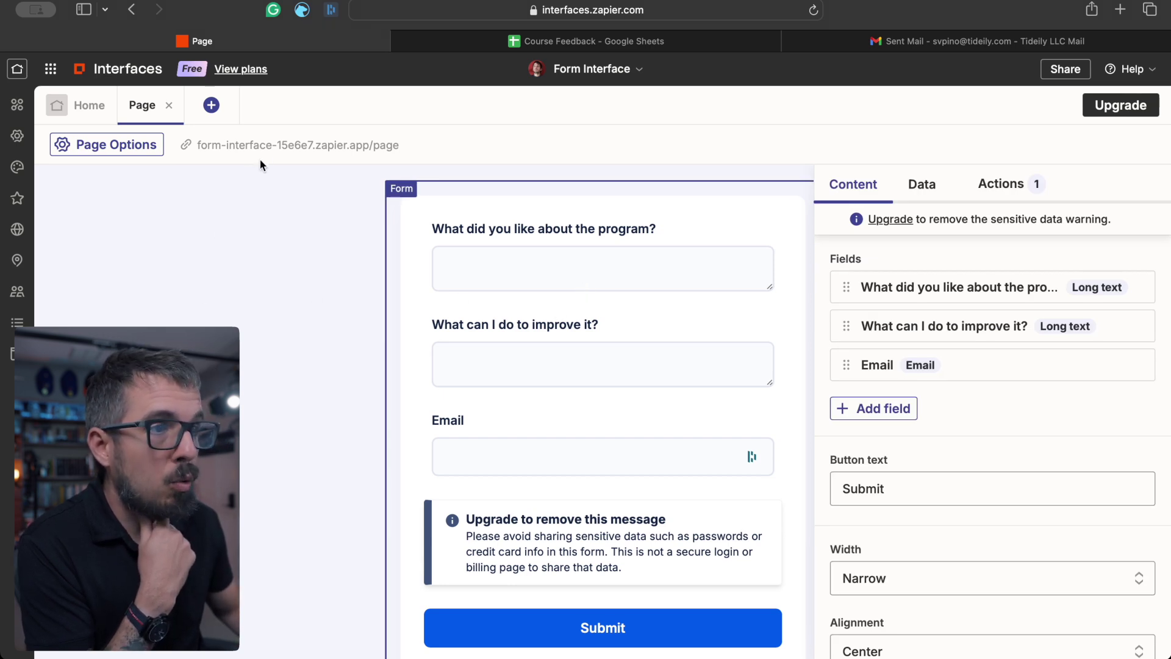
left_click(272, 144)
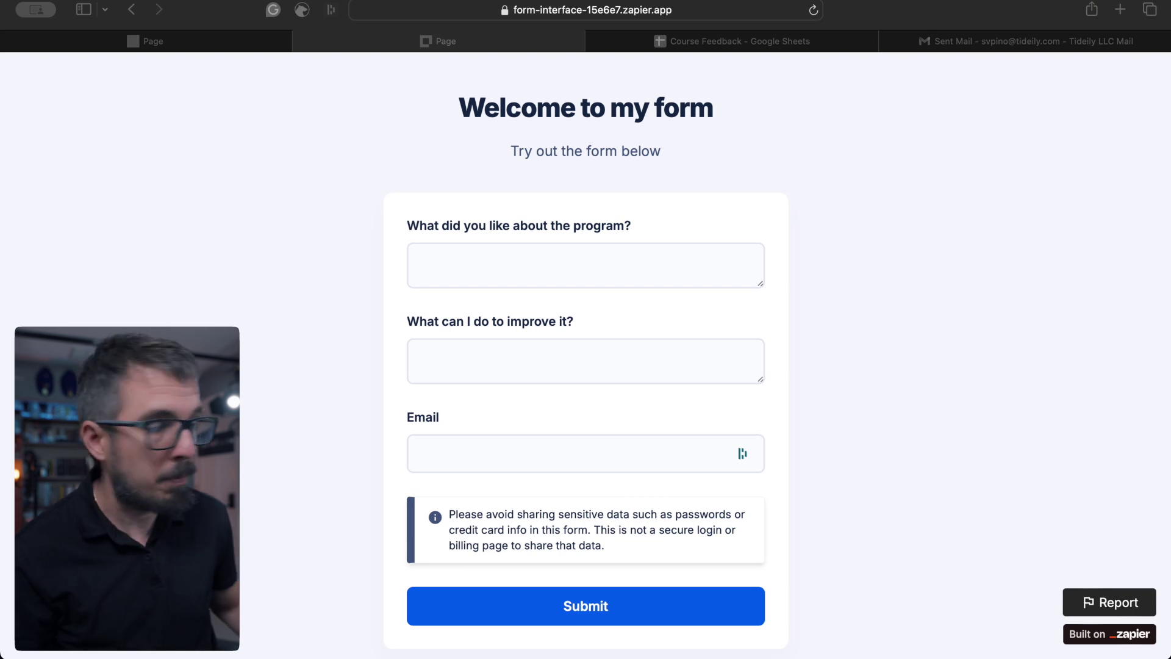
Step: Submit a test response praising the course material, suggesting 1-2 more lessons, with an email
left_click(579, 263)
type("What I liked the most is the amount of material and content to learn and practice")
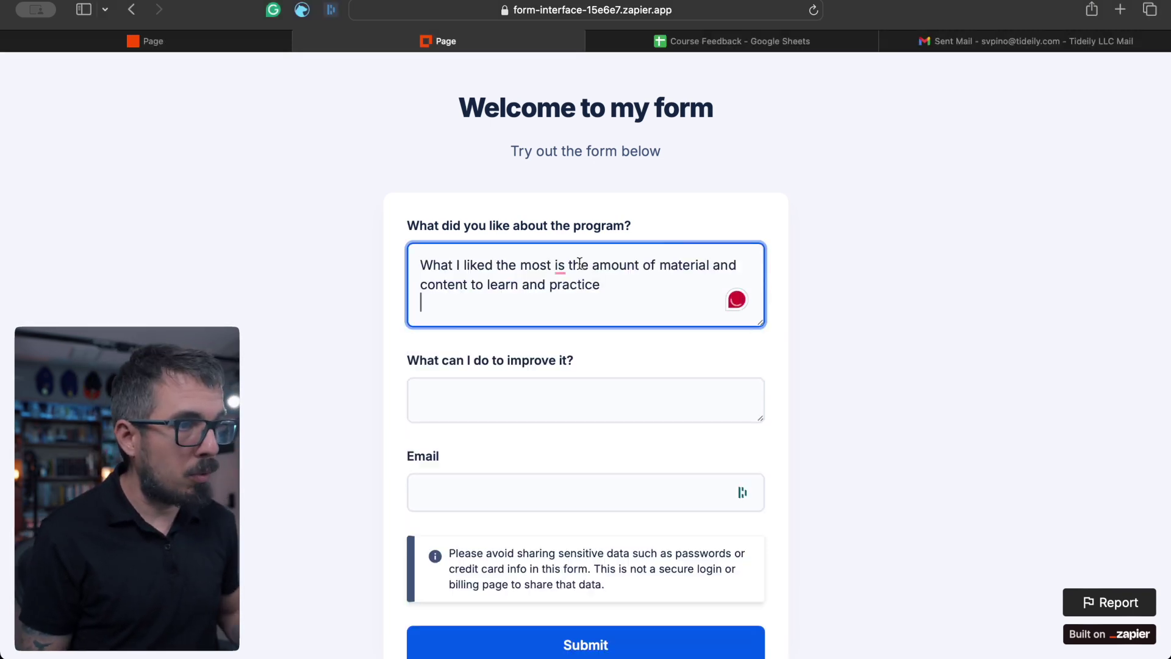
key("BackSpace")
key("Tab")
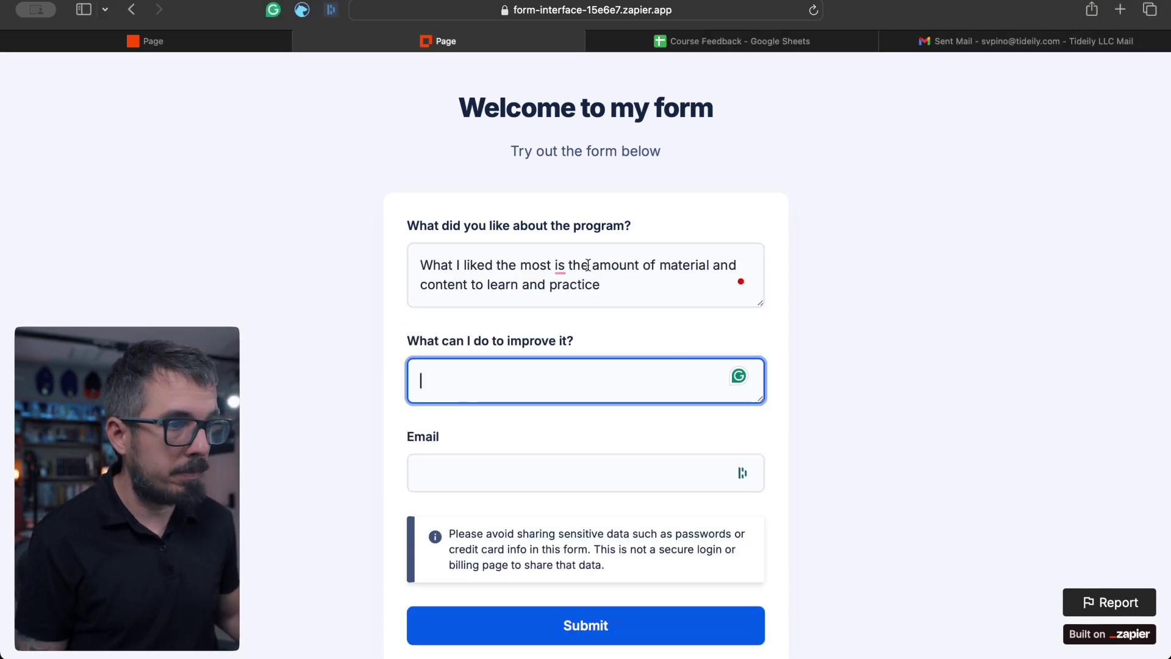
key("super+Tab")
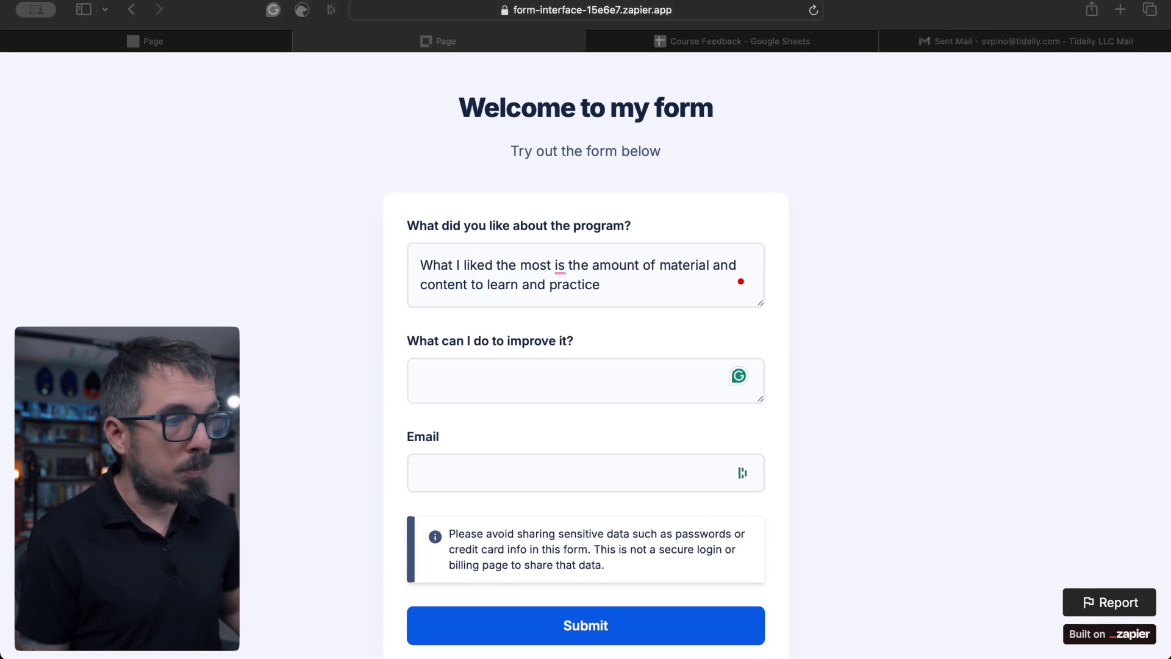
key("super+Tab")
type("Extending the course 1-2 more lesson would be nice.")
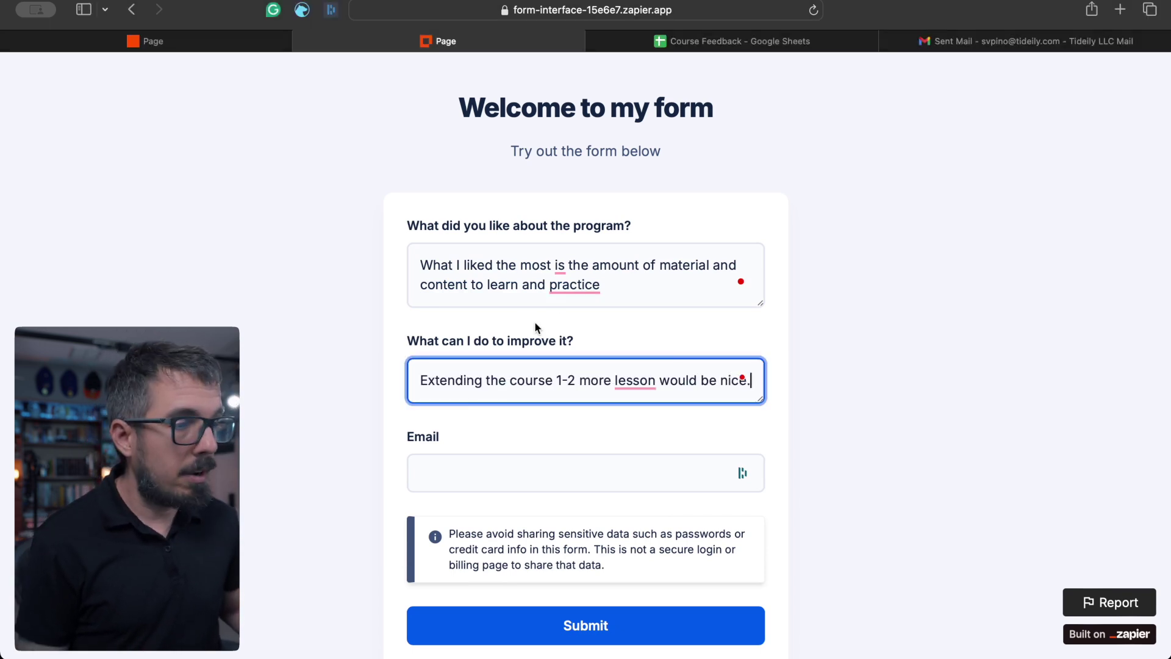
left_click(452, 466)
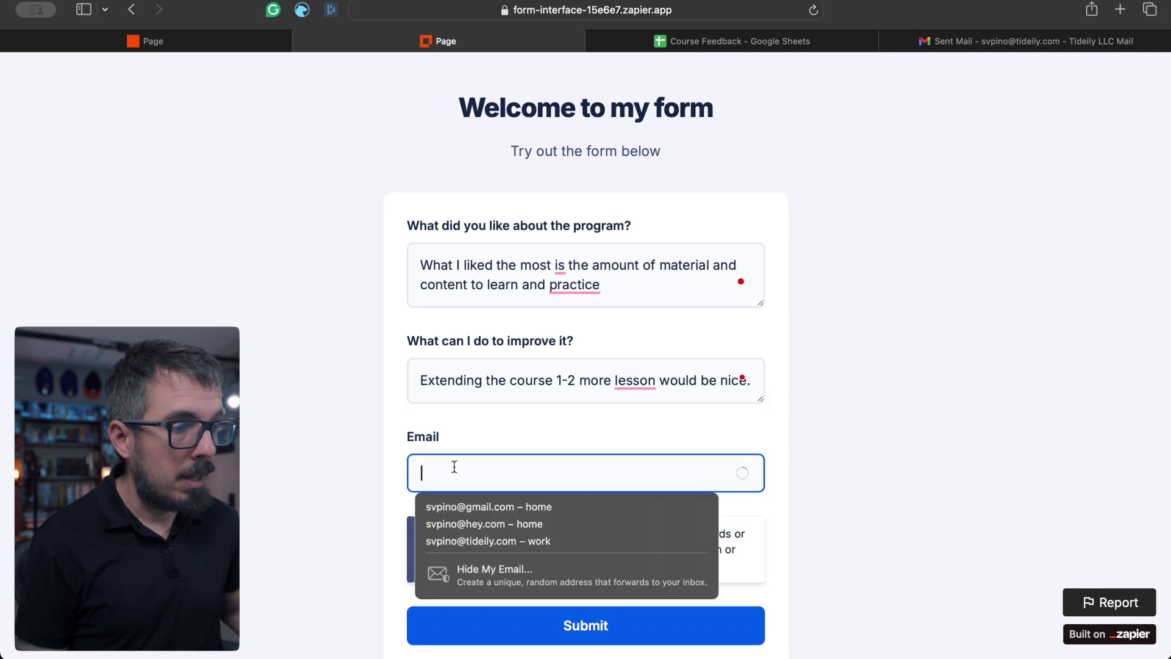
left_click(465, 504)
left_click(581, 630)
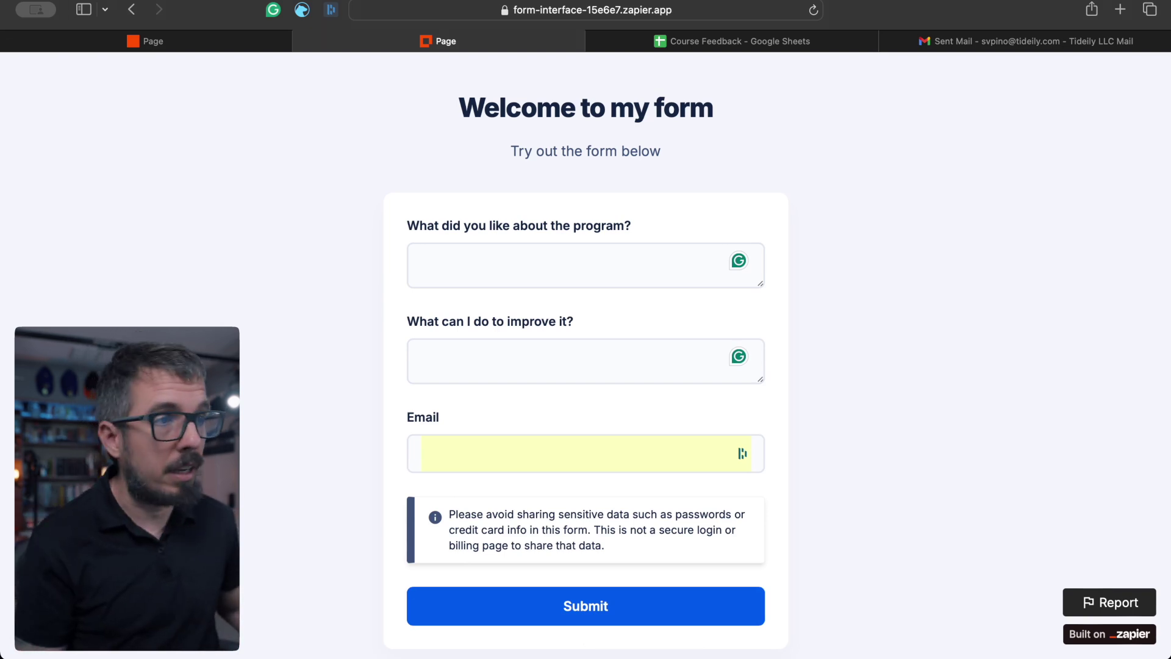
Step: Add a Run Zap action to form submissions and open the newly created Zap
left_click(300, 40)
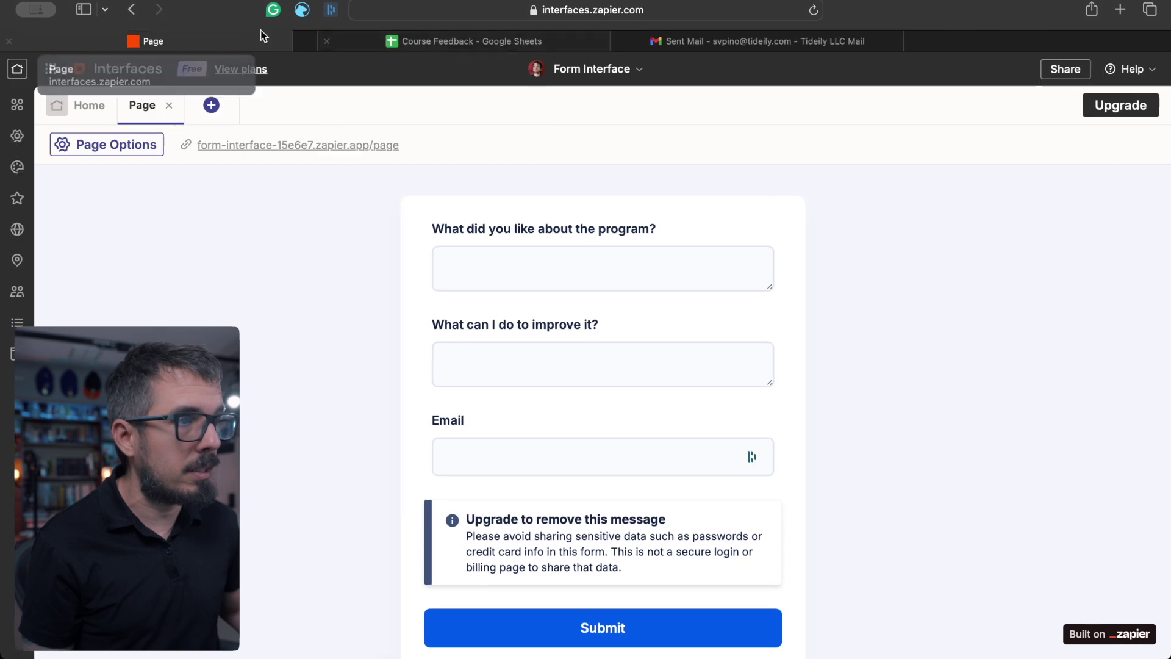
left_click(860, 207)
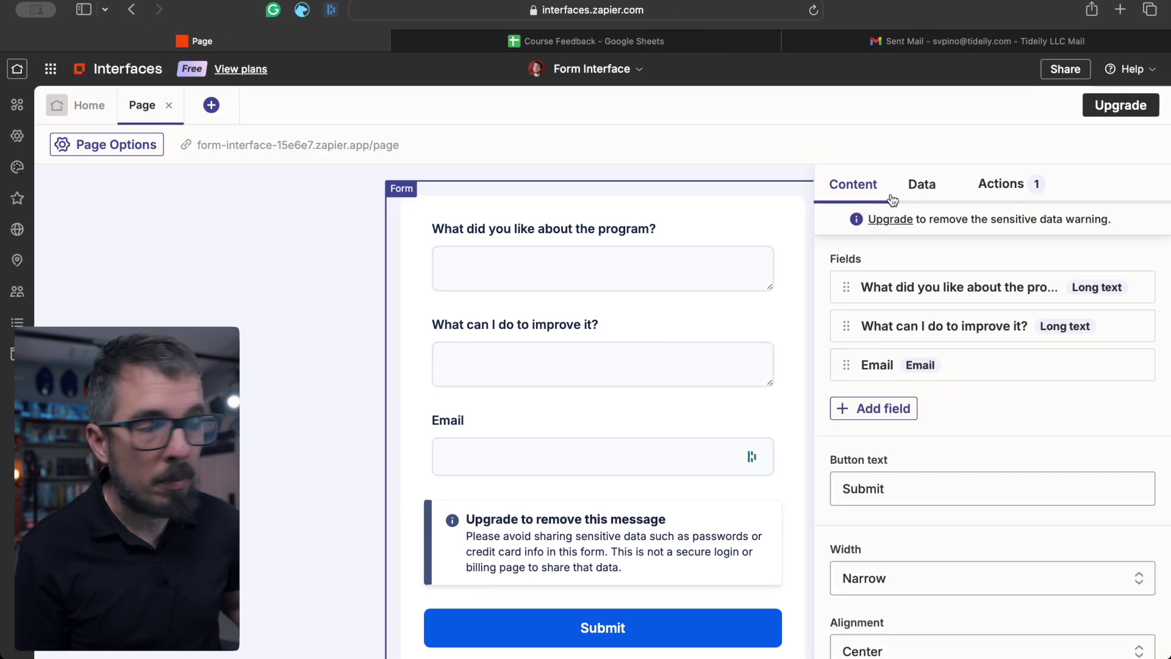
left_click(983, 184)
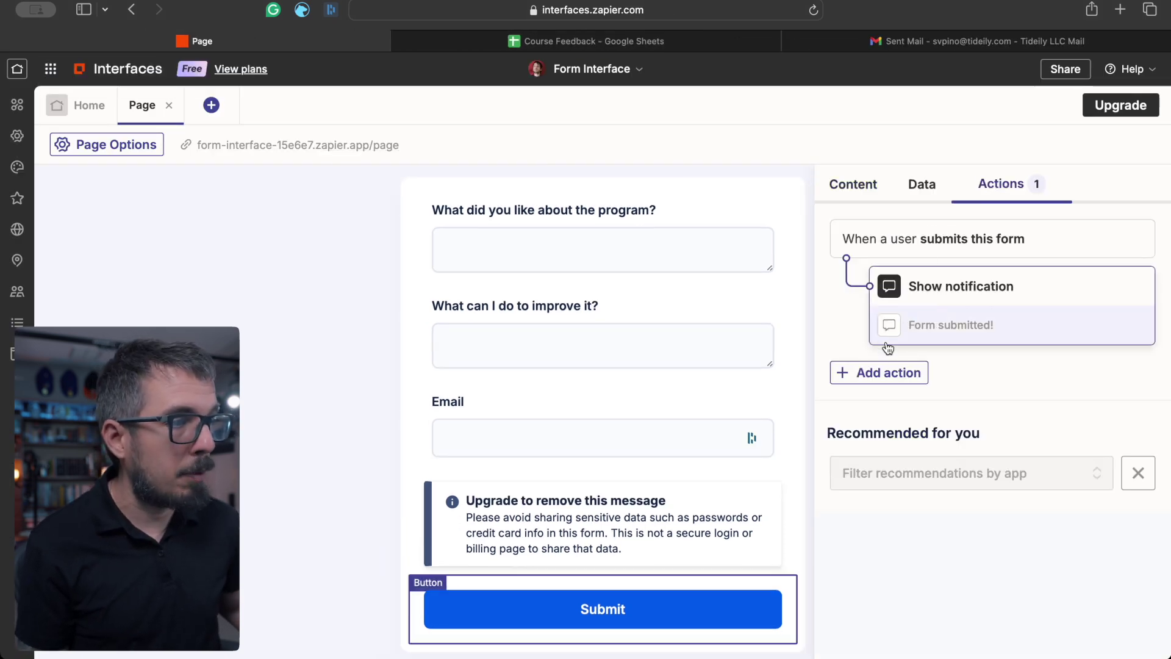
left_click(865, 373)
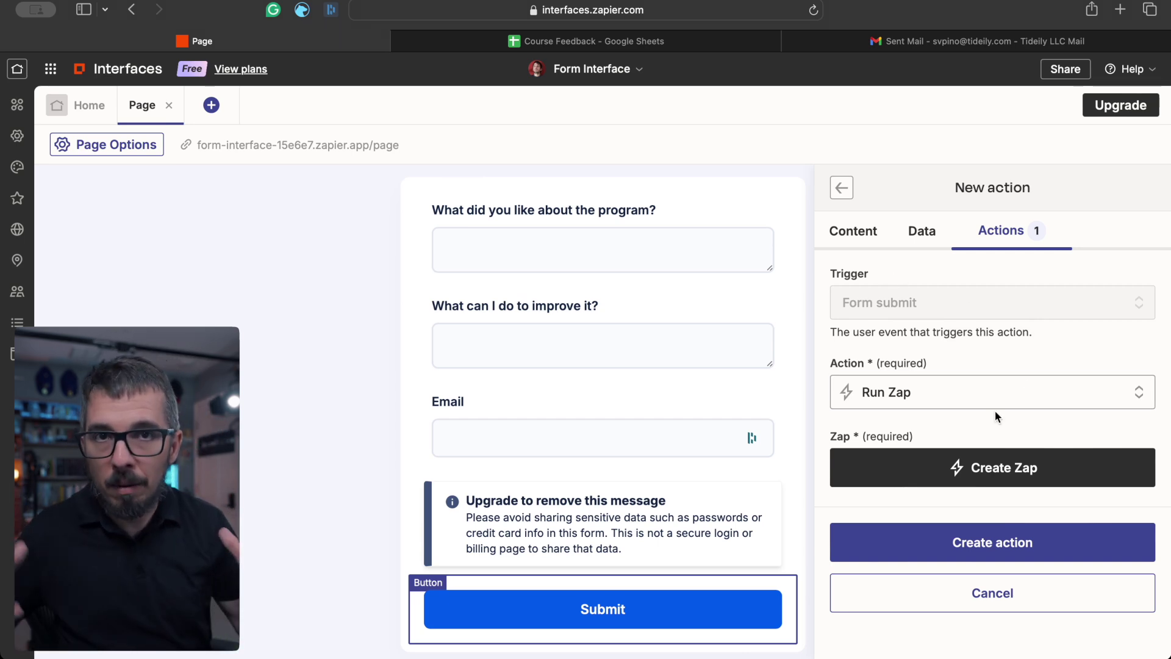
left_click(1007, 467)
left_click(422, 44)
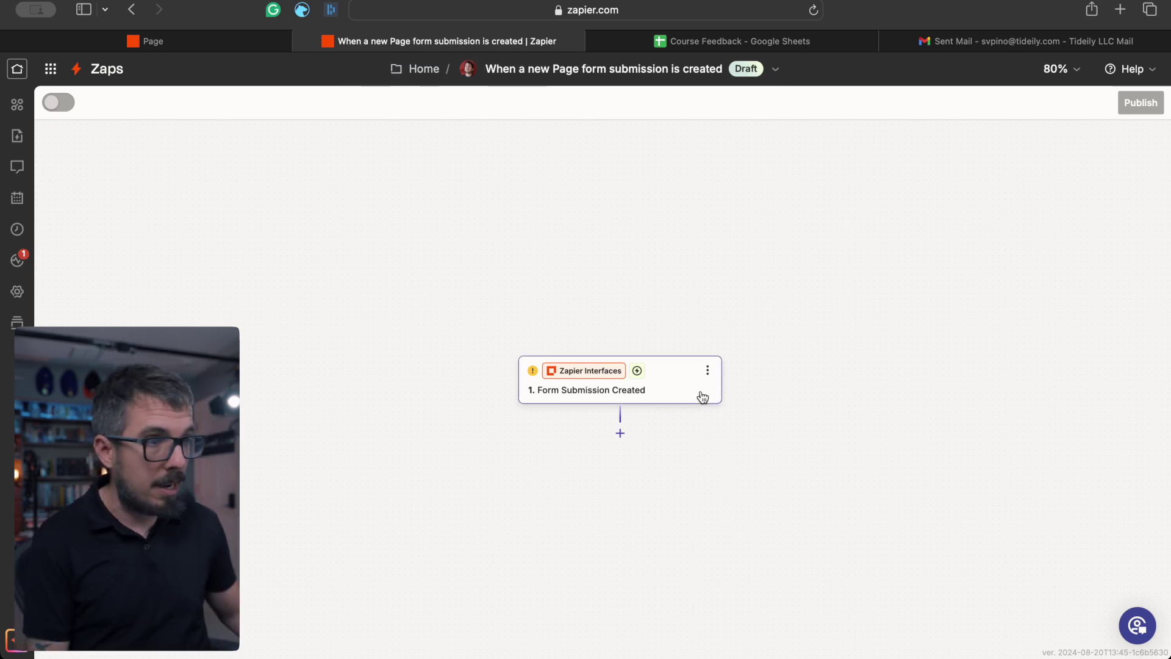
Step: Test the Form Submission Created trigger and review the pulled feedback submission
scroll(702, 398, "up", 5)
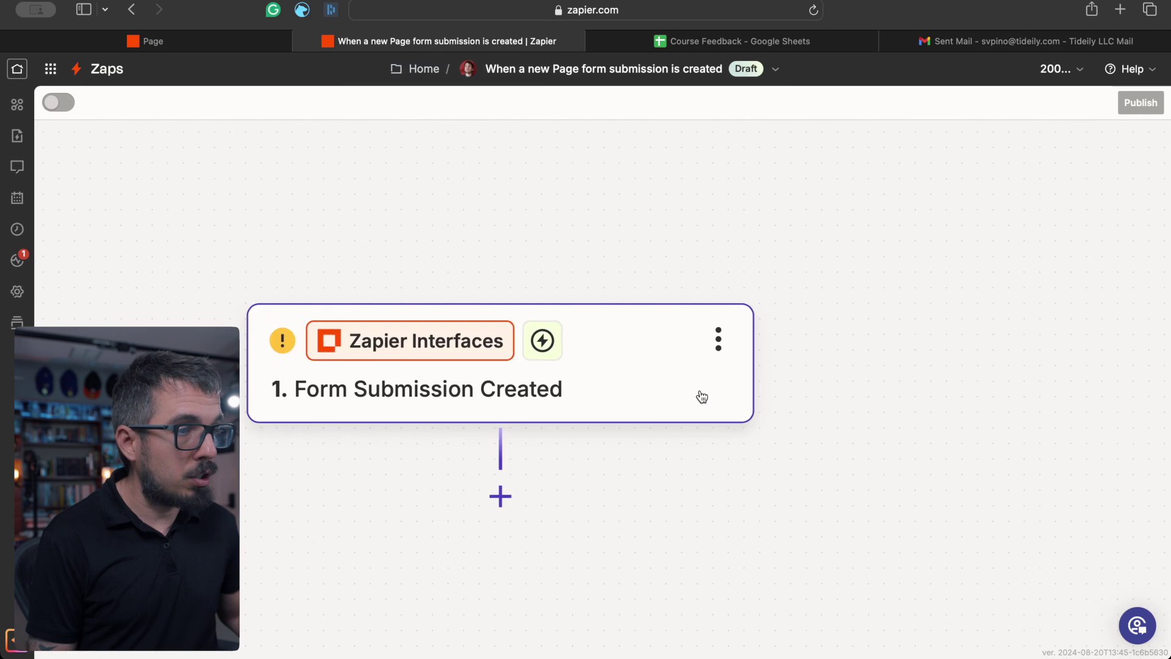
scroll(580, 288, "right", 3)
scroll(580, 287, "down", 3)
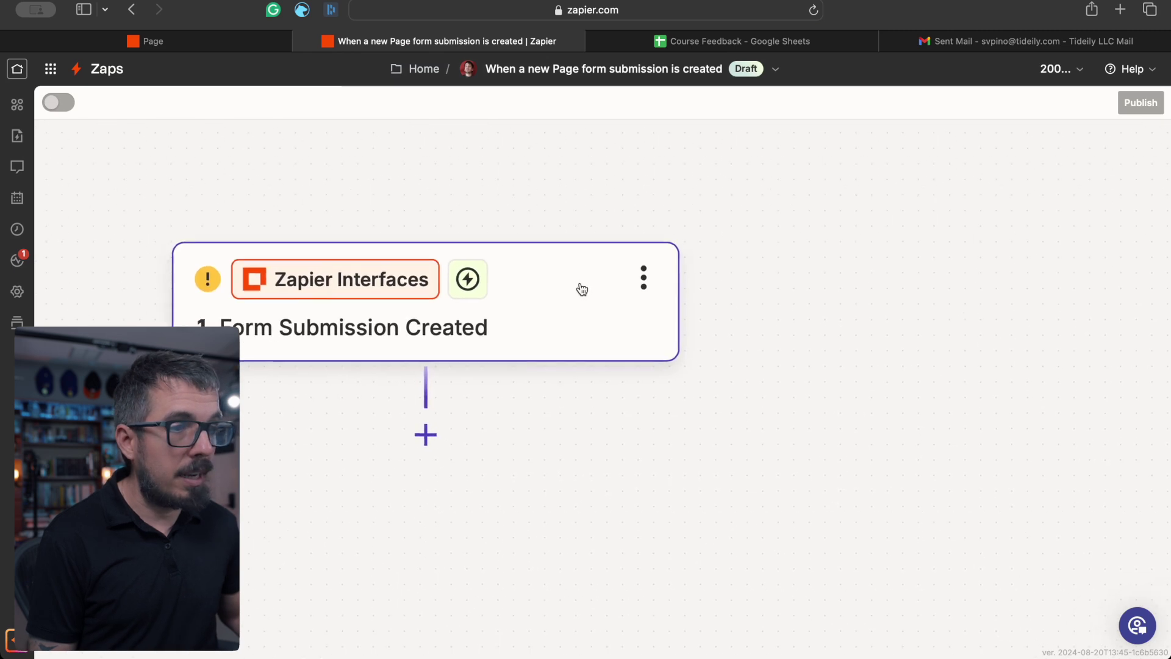
left_click(197, 264)
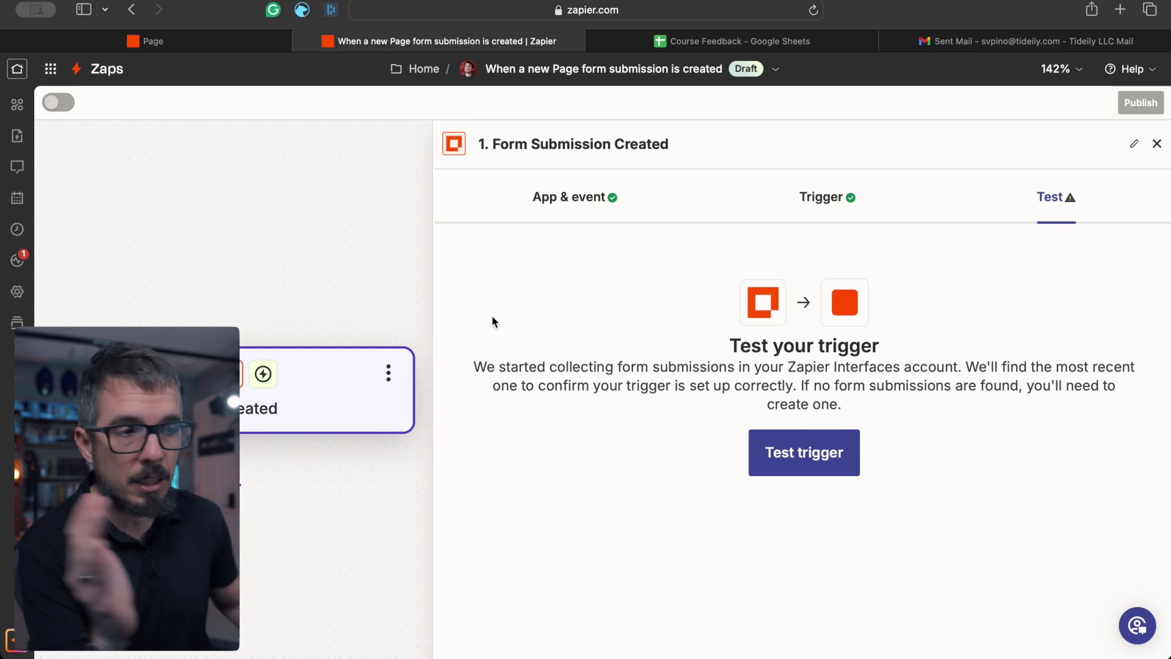
left_click(762, 452)
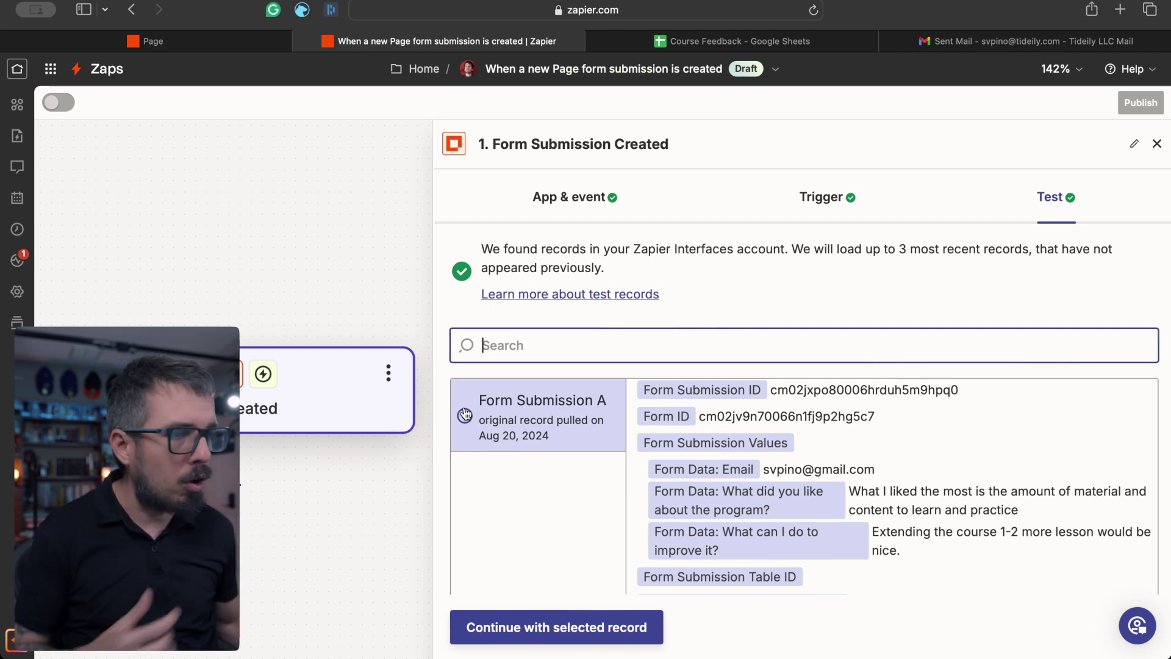
scroll(887, 356, "down", 2)
scroll(887, 356, "down", 1)
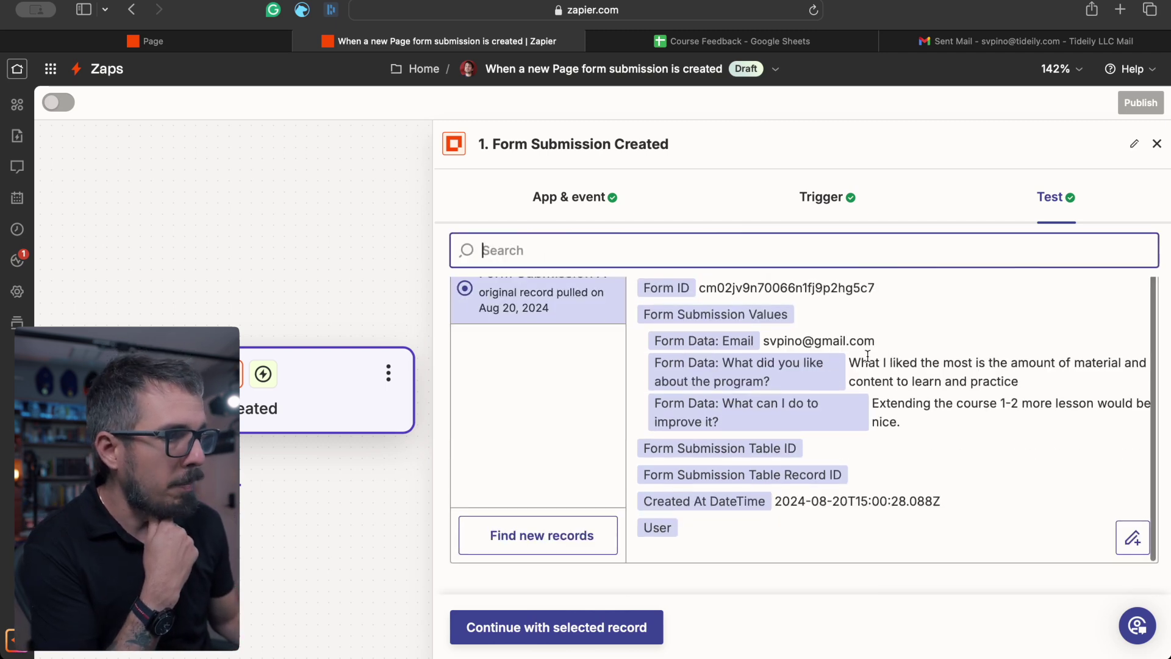
left_click_drag(869, 361, 909, 427)
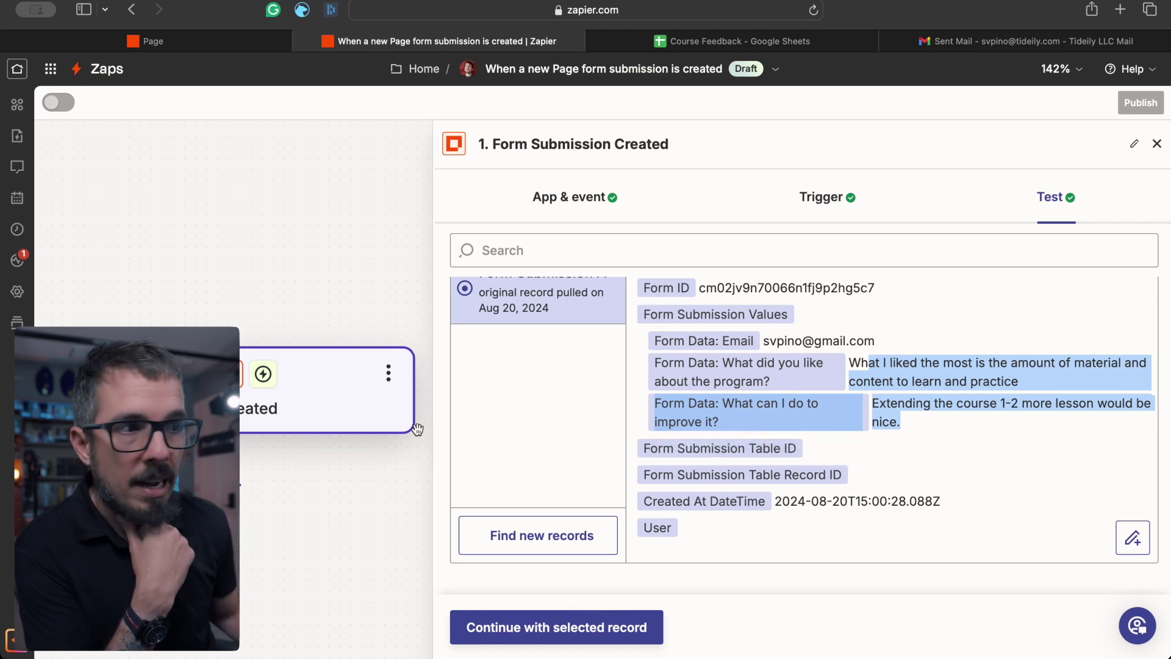
Step: Add a ChatGPT Conversation action as step 2 using the connected ChatGPT account
left_click(233, 485)
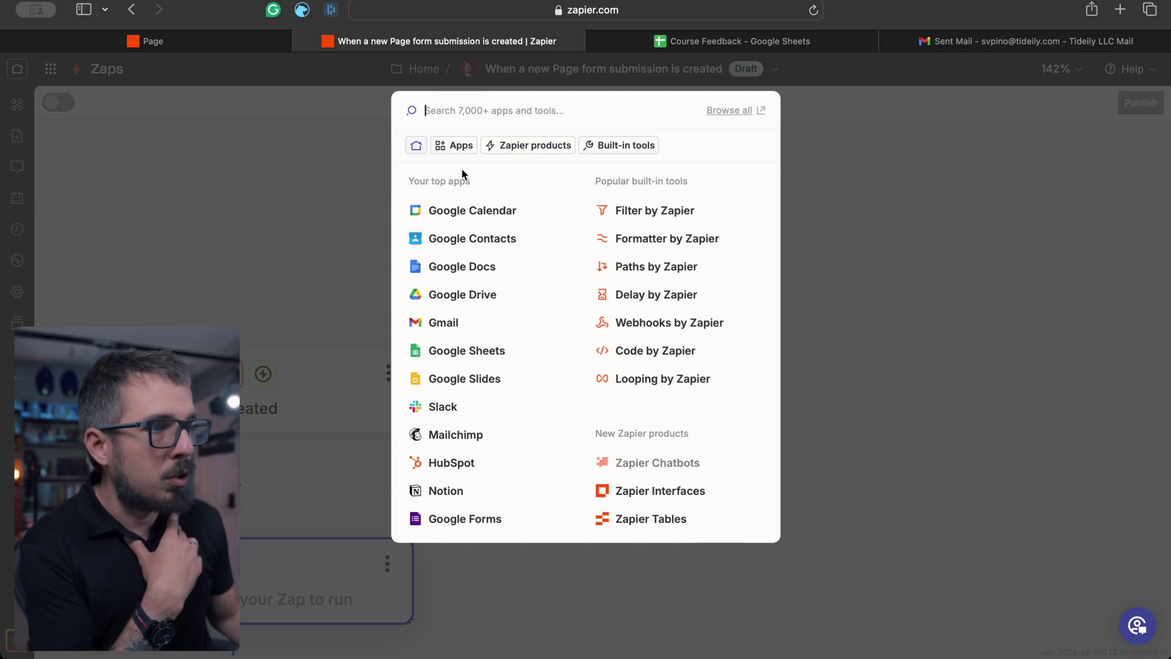
left_click(453, 150)
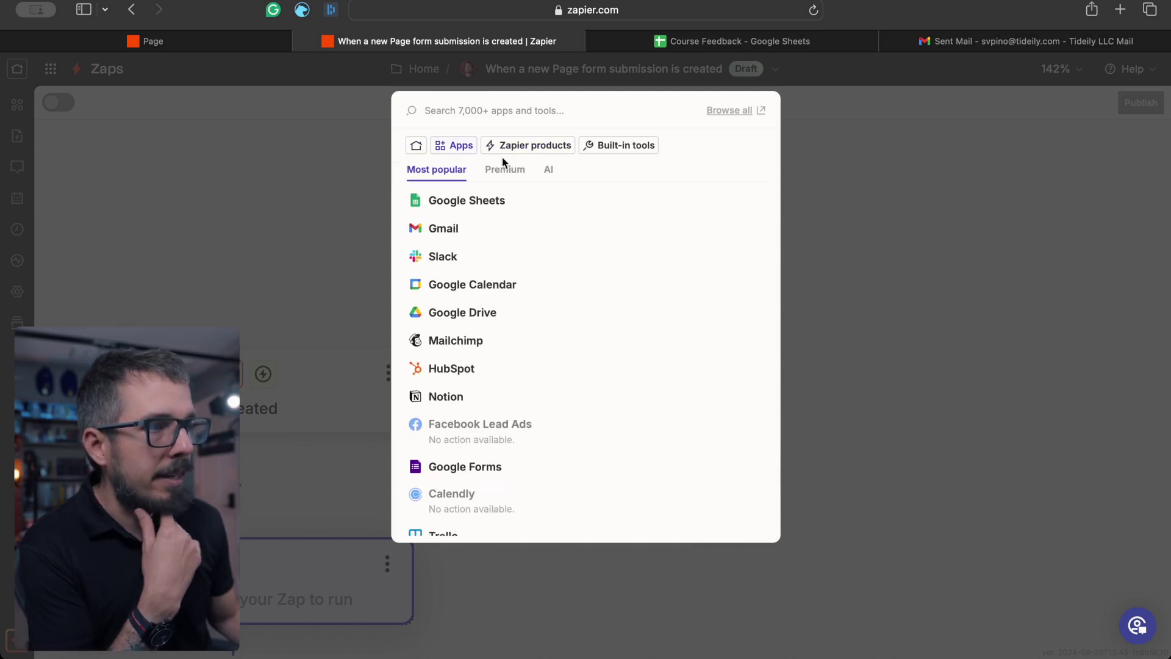
left_click(547, 171)
left_click(478, 212)
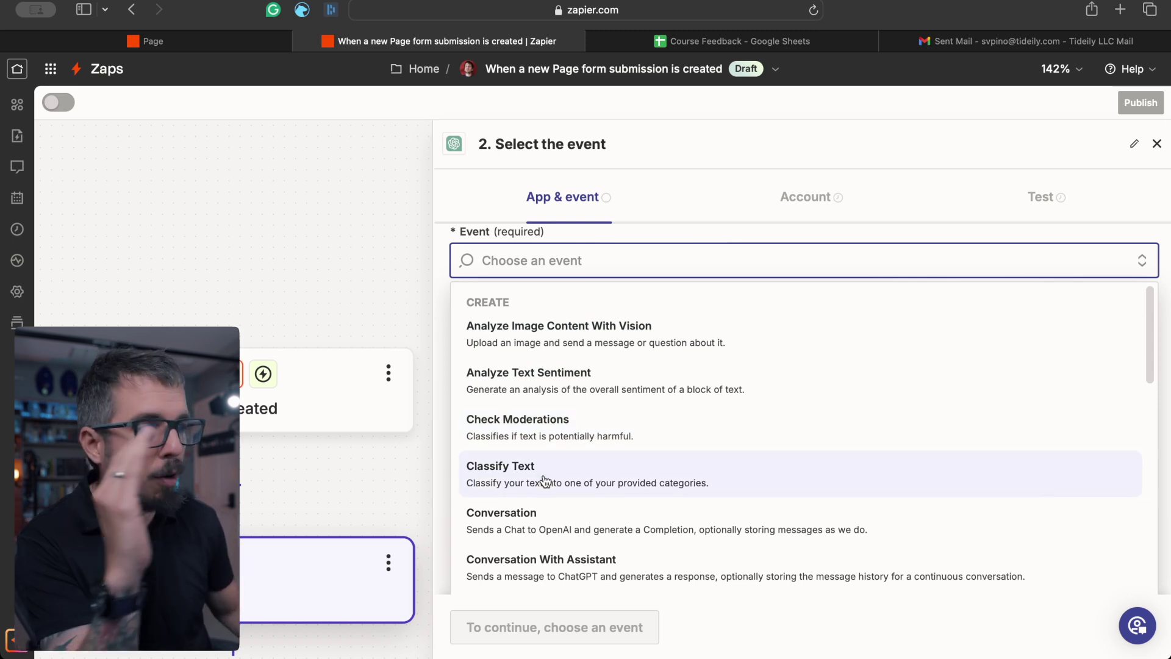
left_click(519, 515)
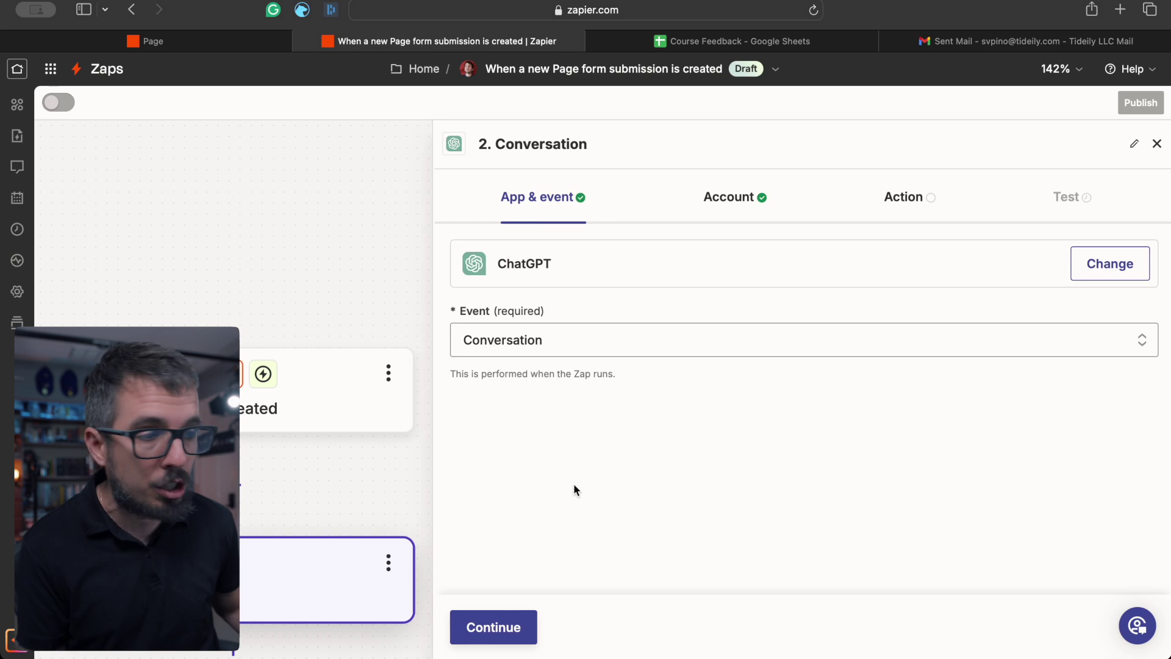
left_click(499, 628)
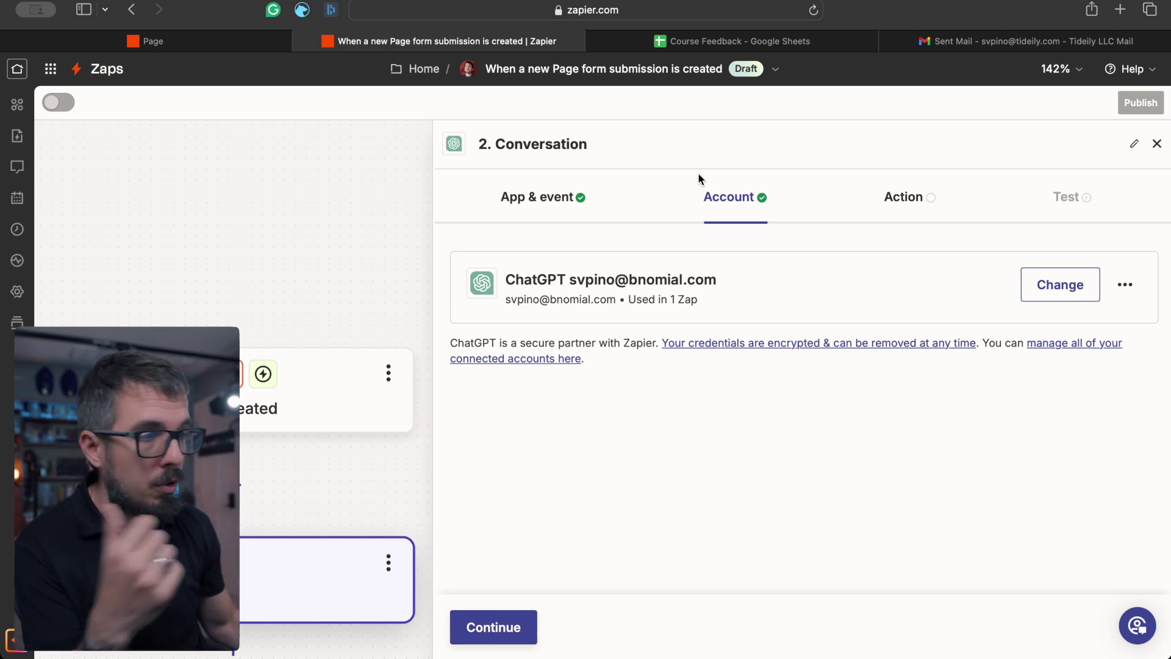
left_click(526, 638)
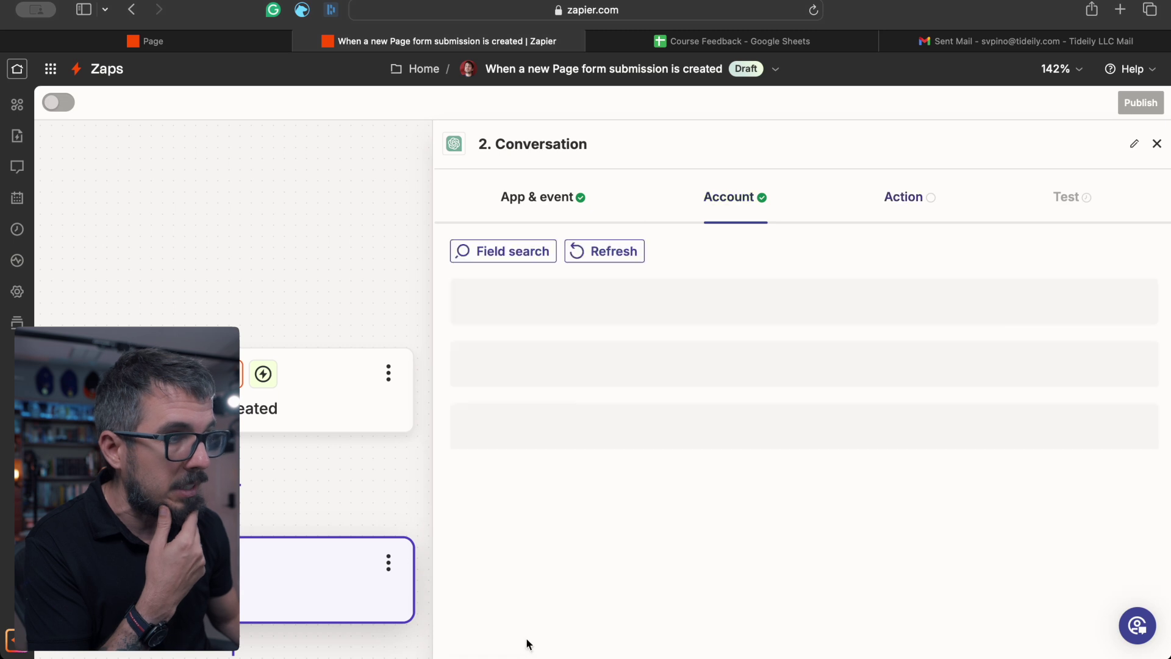
left_click(496, 496)
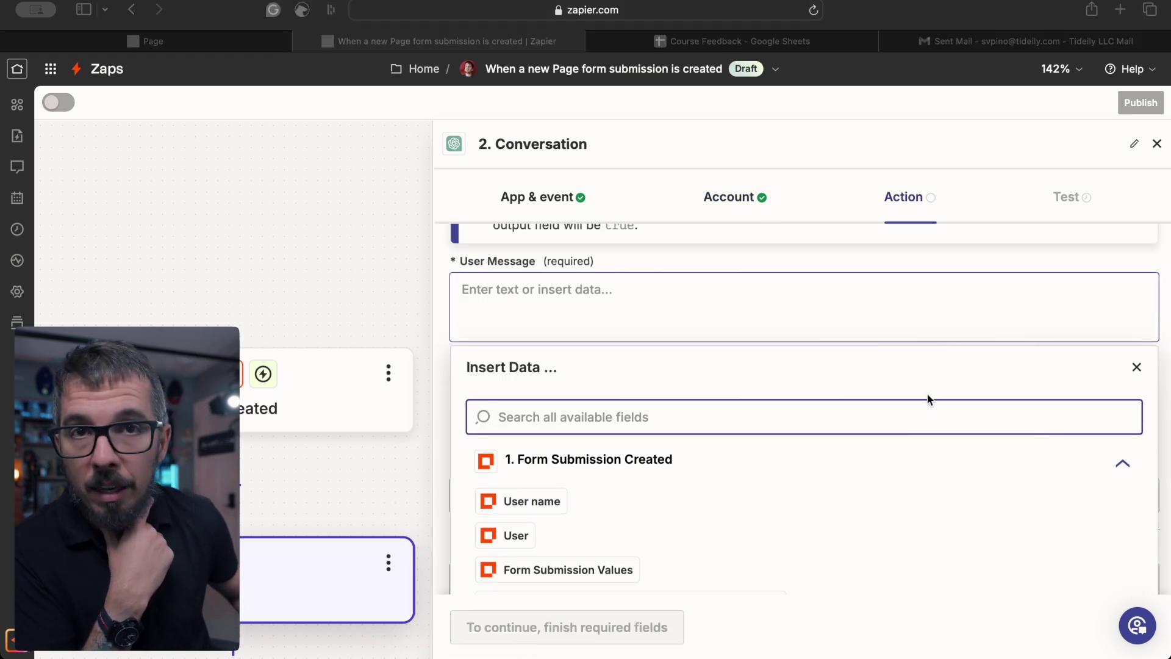
Step: Paste the numbered-action-items prompt into User Message with an empty line inside the triple quotes
left_click(562, 306)
type("Write a numbered list of actionable tasks based on the feedback received from a user about my course. The action items should only come from the feedback provided by the user. Be concise. If there are no actionable items, write \"N/A\".  Here is the user feedback: \"\"\" \"\"\"")
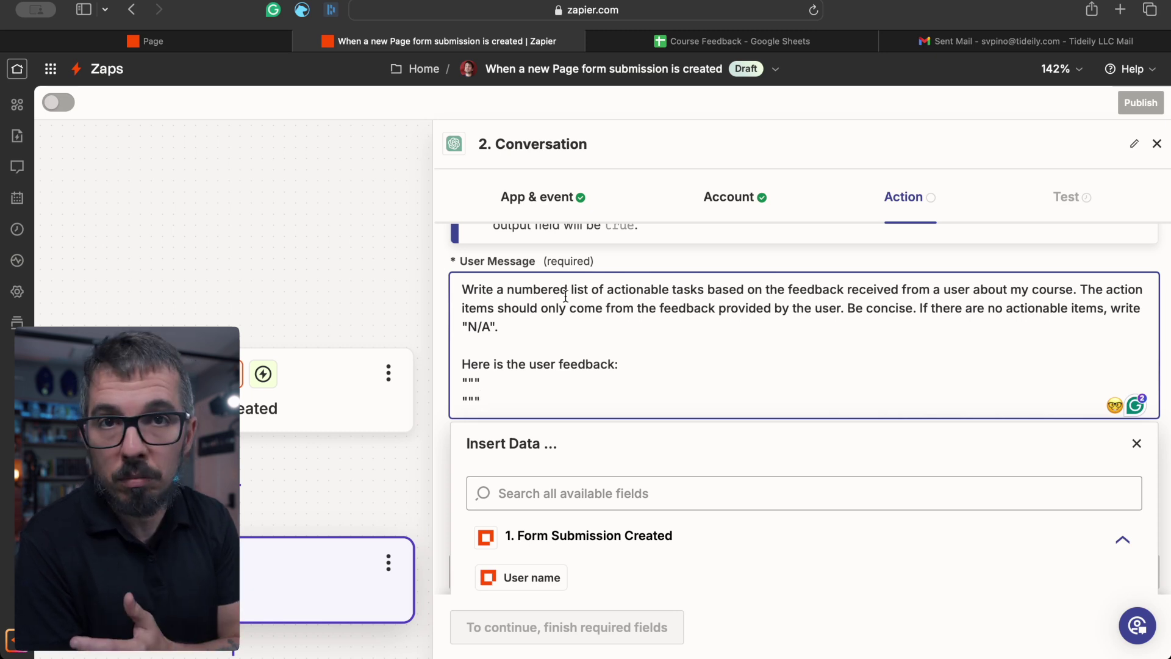
key("Up")
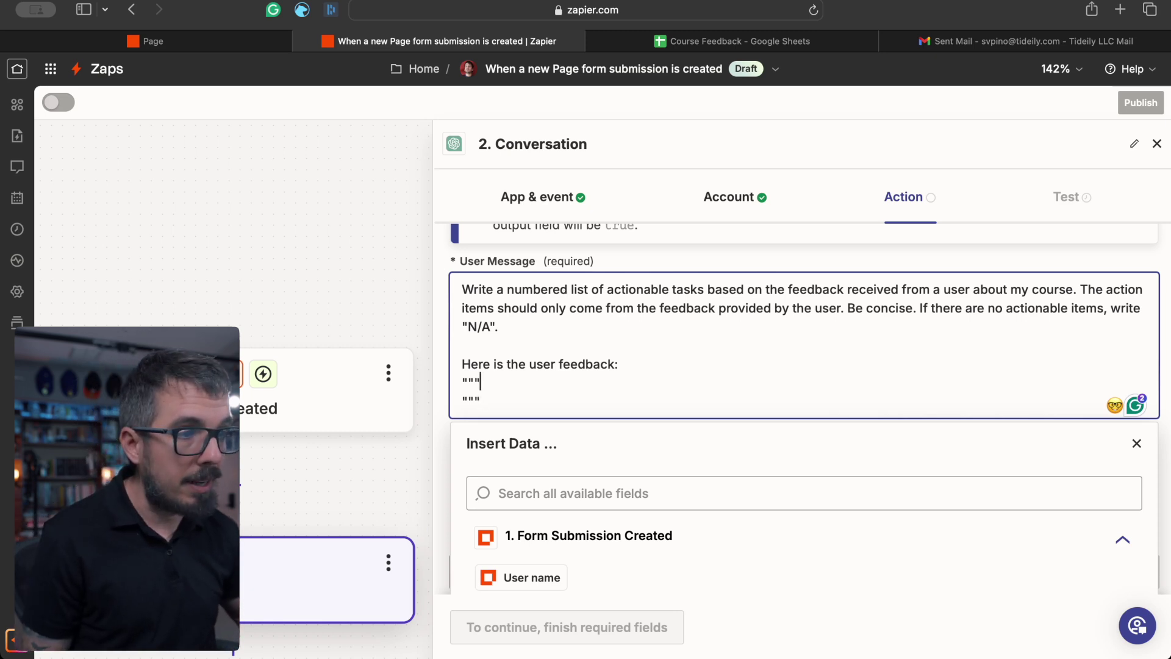
key("Return")
left_click(463, 418)
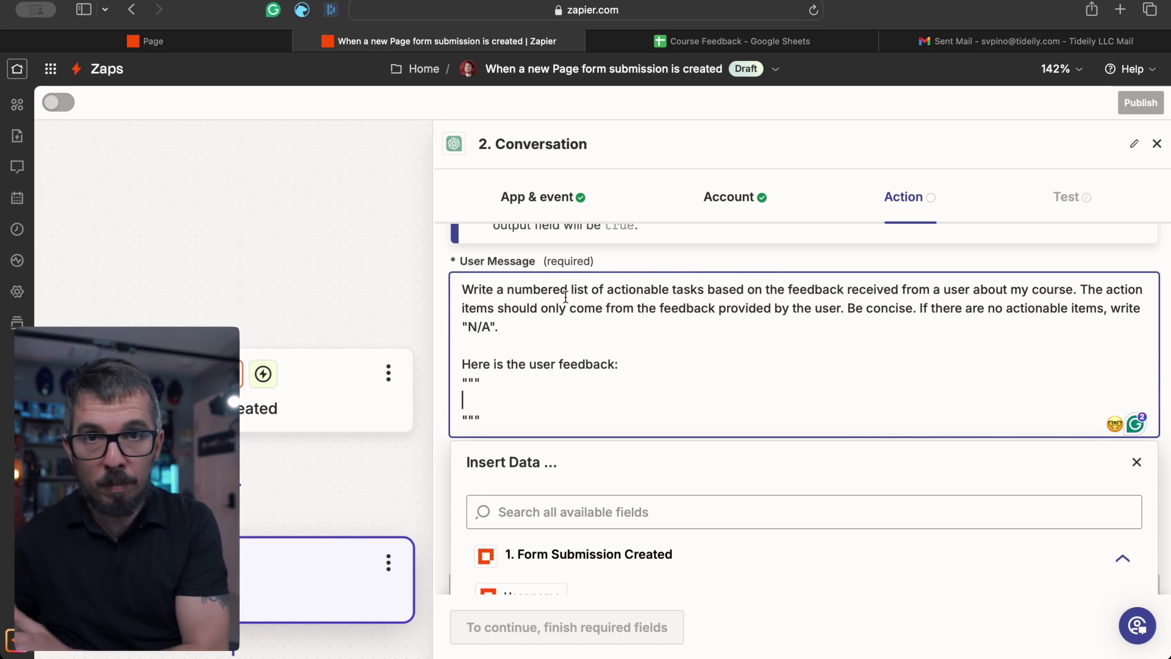
scroll(560, 380, "down", 5)
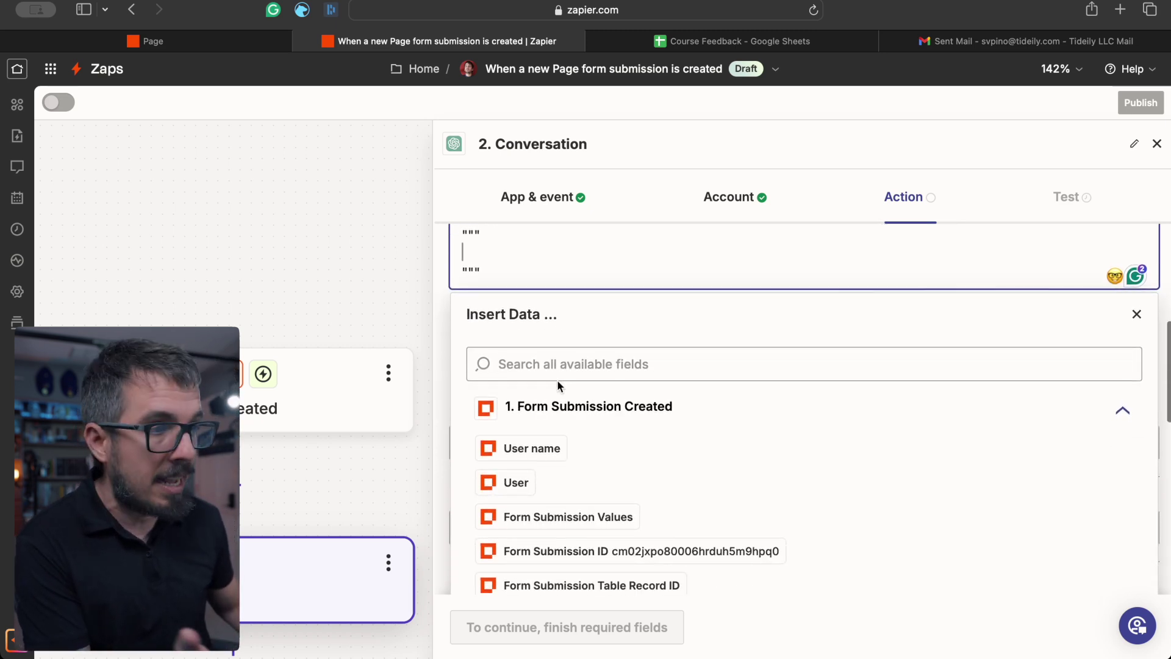
scroll(513, 454, "down", 5)
scroll(515, 475, "down", 8)
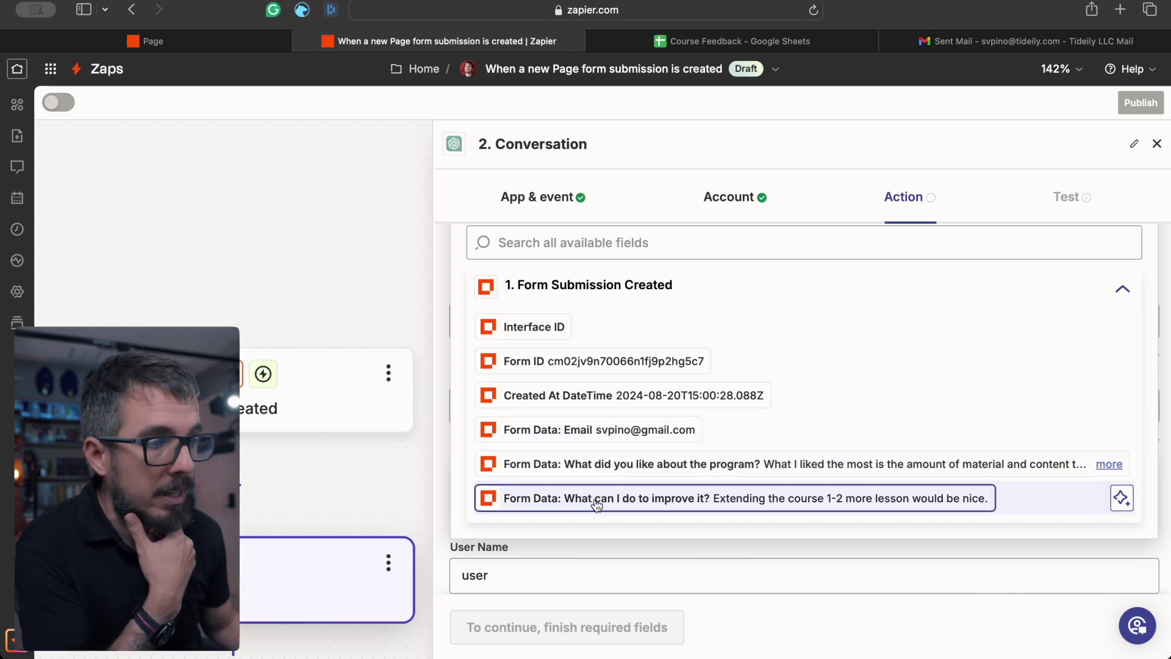
Step: Map both feedback answers inside the prompt's quotes, keeping the gpt-4o-mini model
left_click(634, 464)
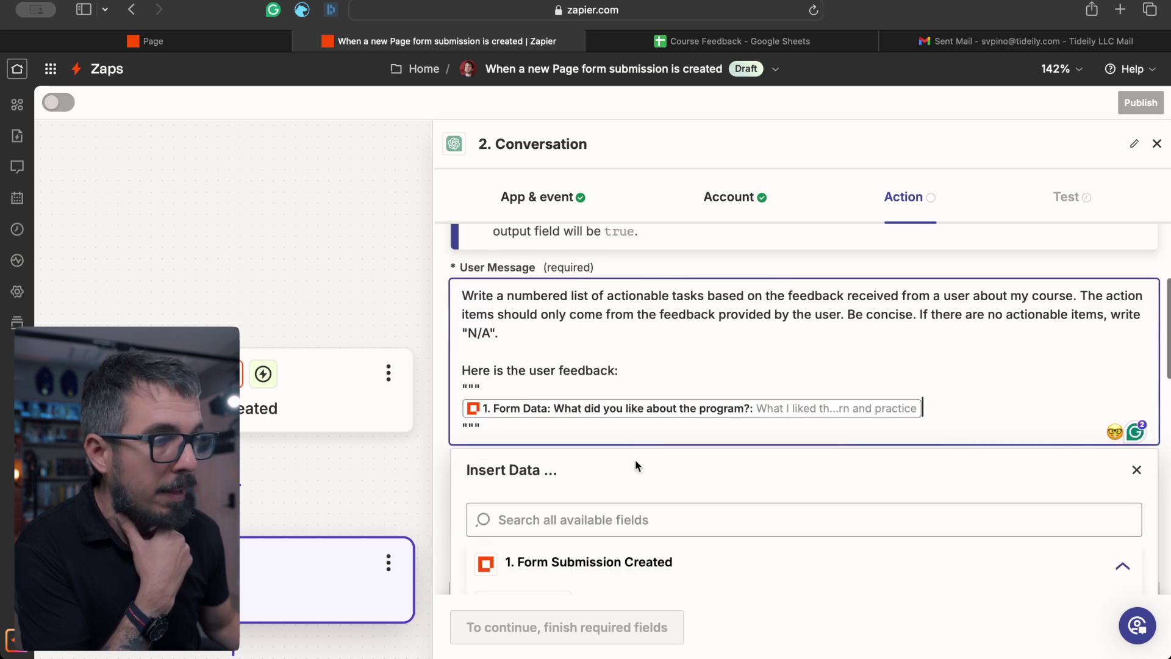
key("Return")
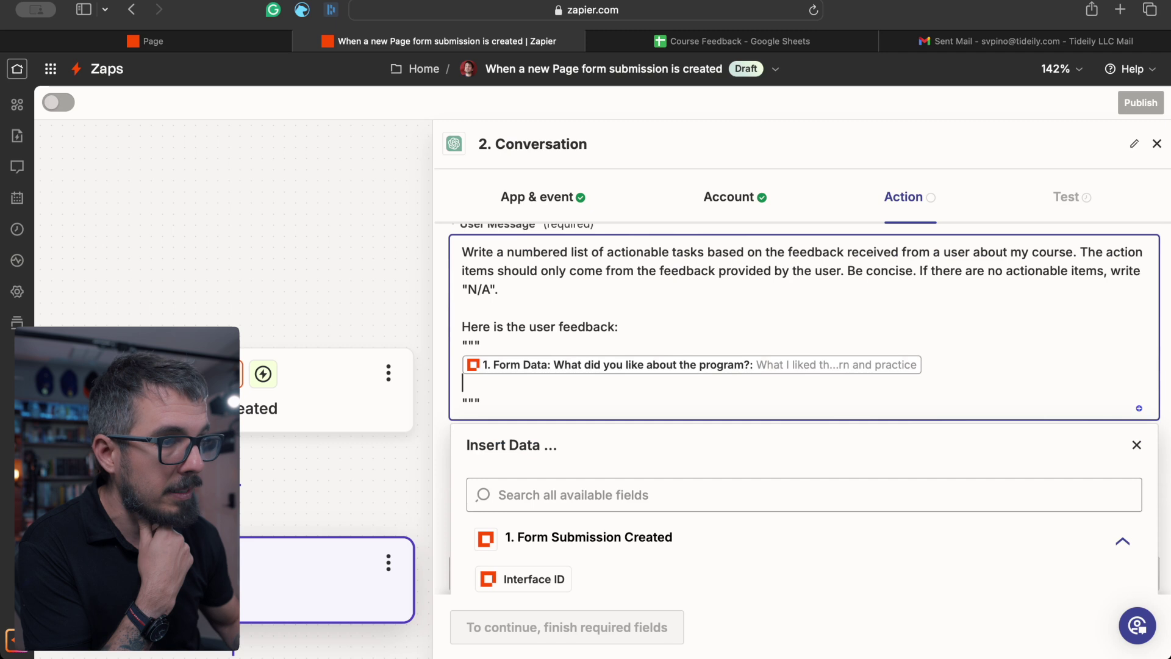
scroll(777, 536, "down", 8)
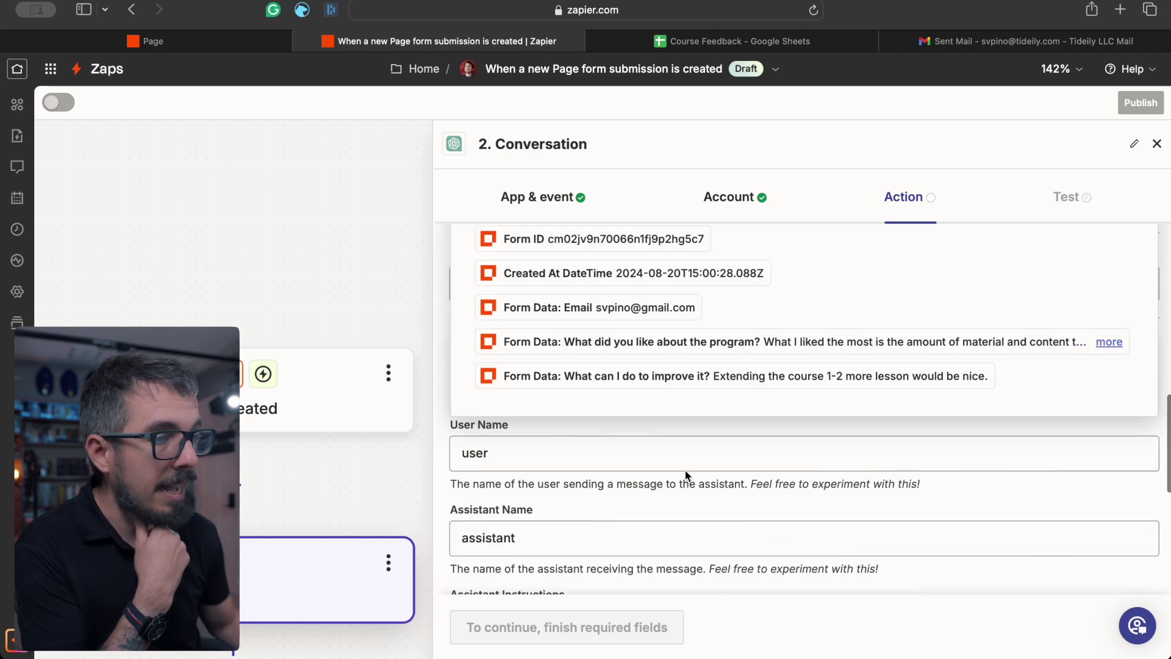
left_click(686, 375)
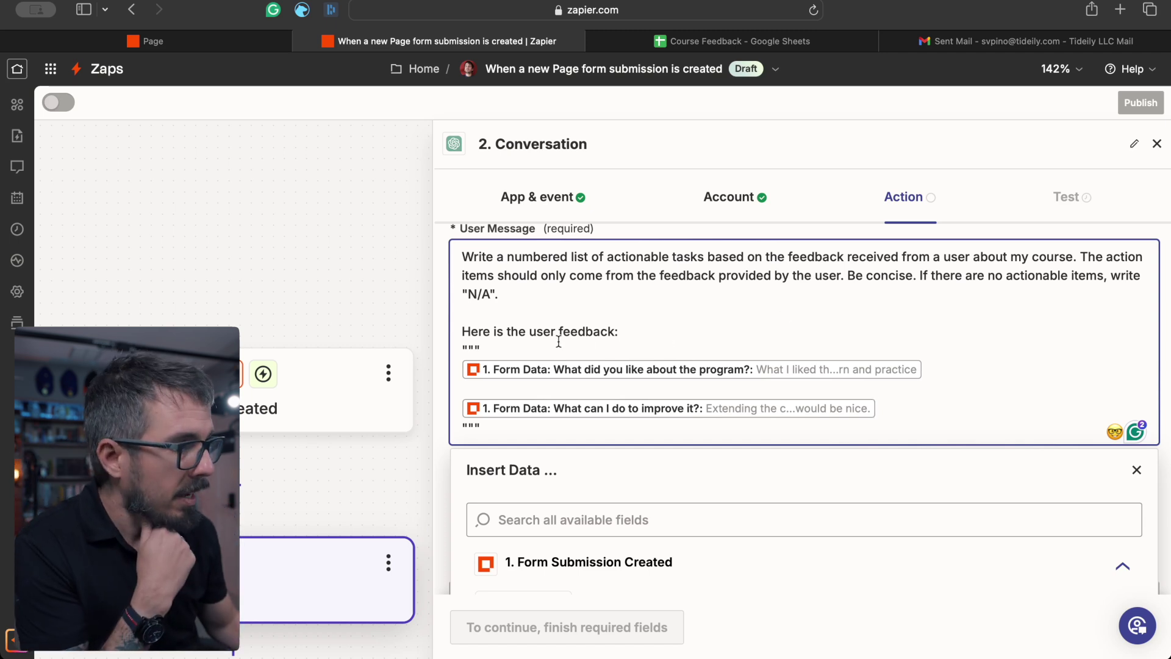
left_click(409, 301)
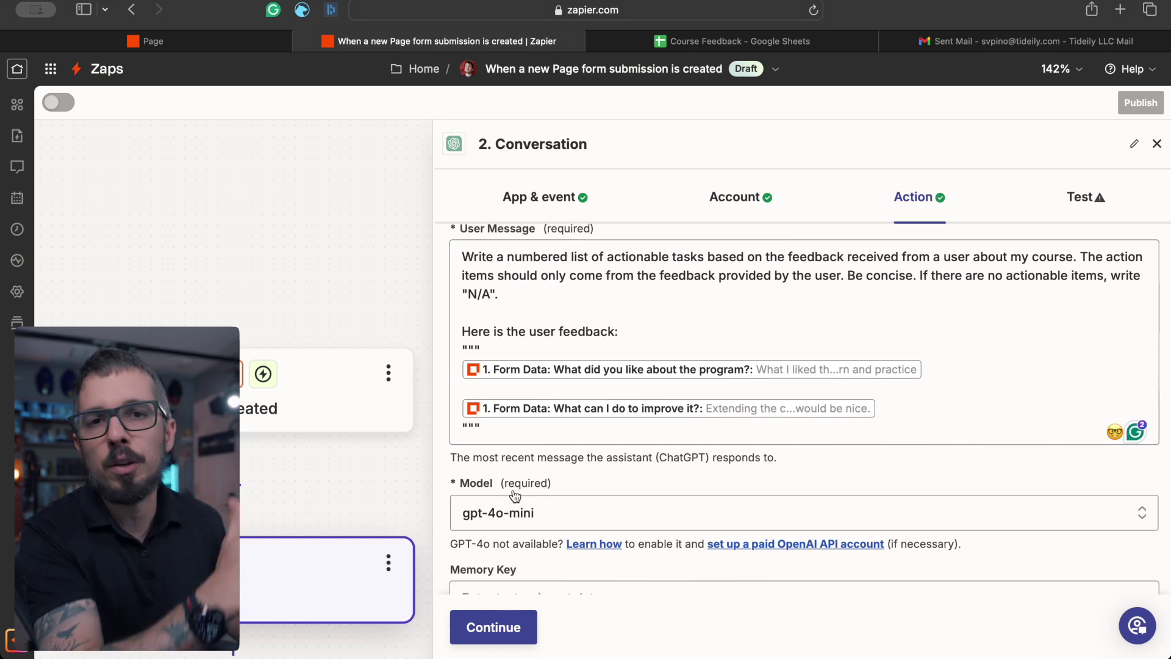
scroll(549, 481, "down", 4)
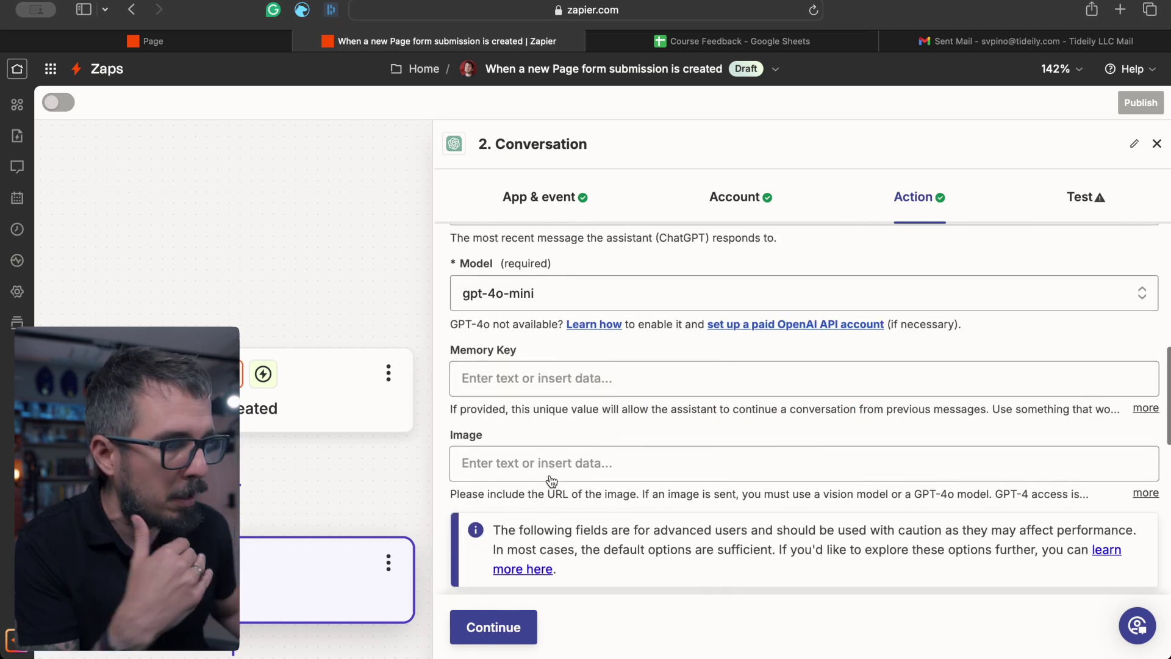
scroll(551, 481, "down", 12)
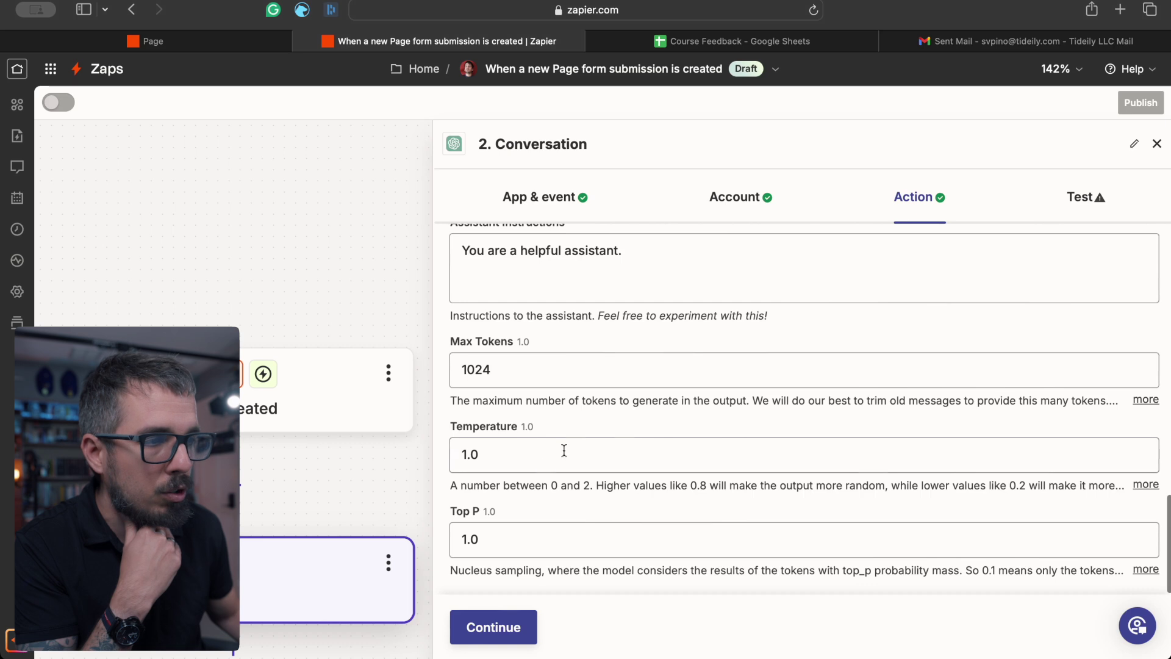
left_click(480, 627)
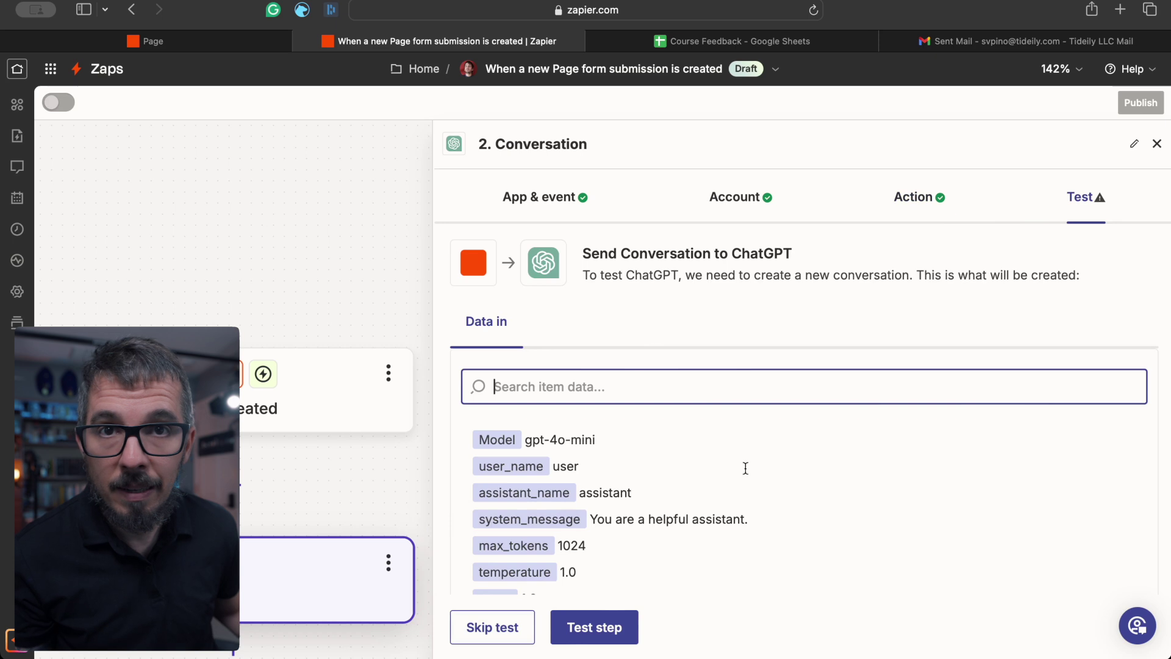
Step: Test the ChatGPT step, read its numbered reply suggesting 1-2 more lessons, then switch to the Course Feedback sheet
left_click(597, 629)
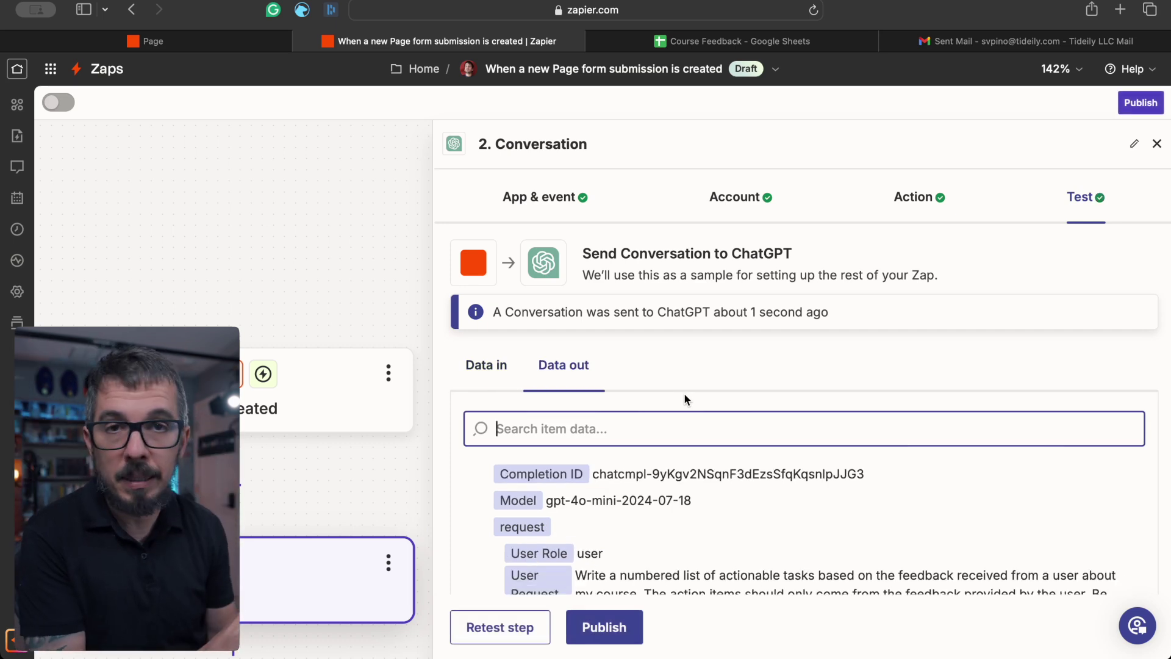
scroll(684, 394, "down", 5)
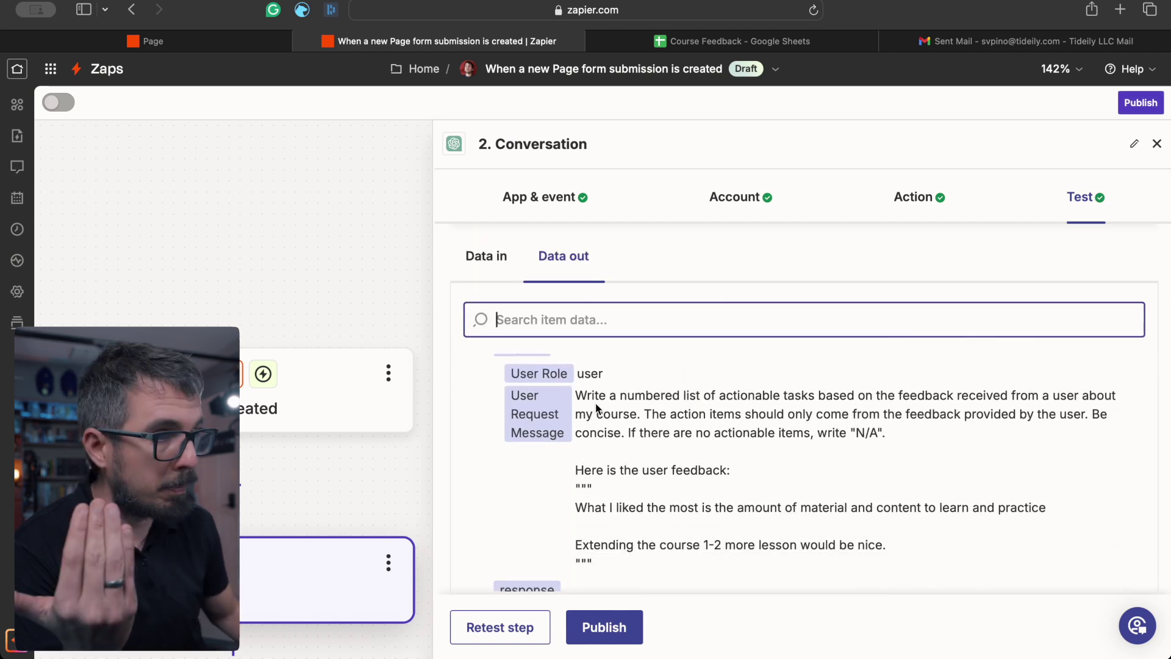
scroll(580, 426, "down", 3)
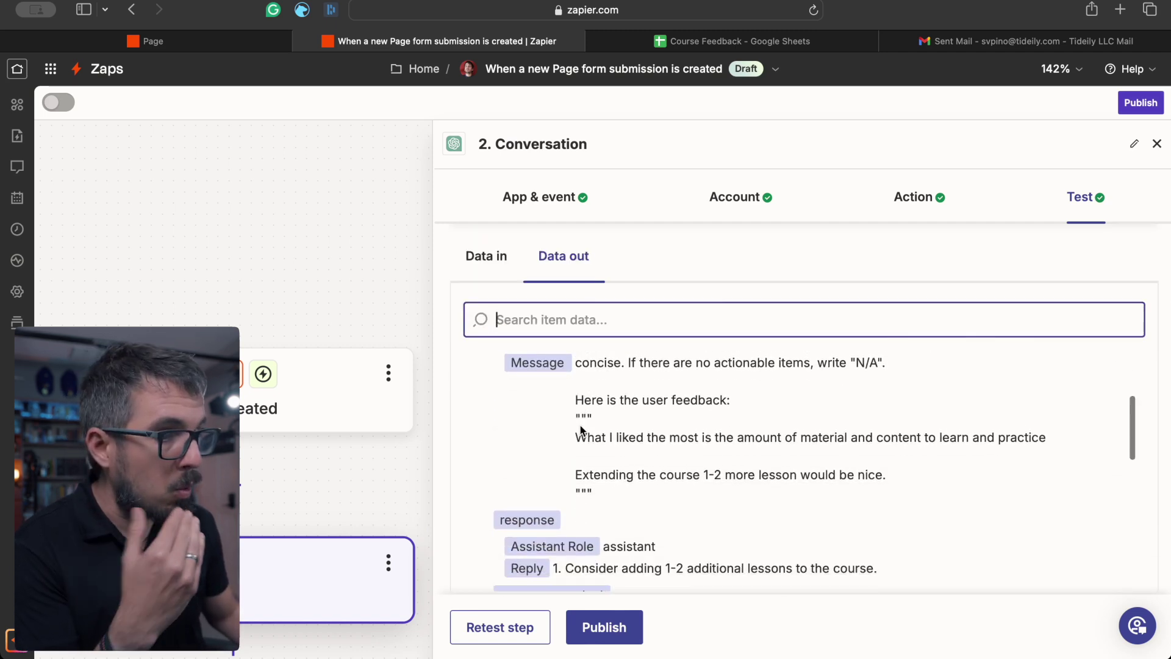
scroll(580, 438, "down", 2)
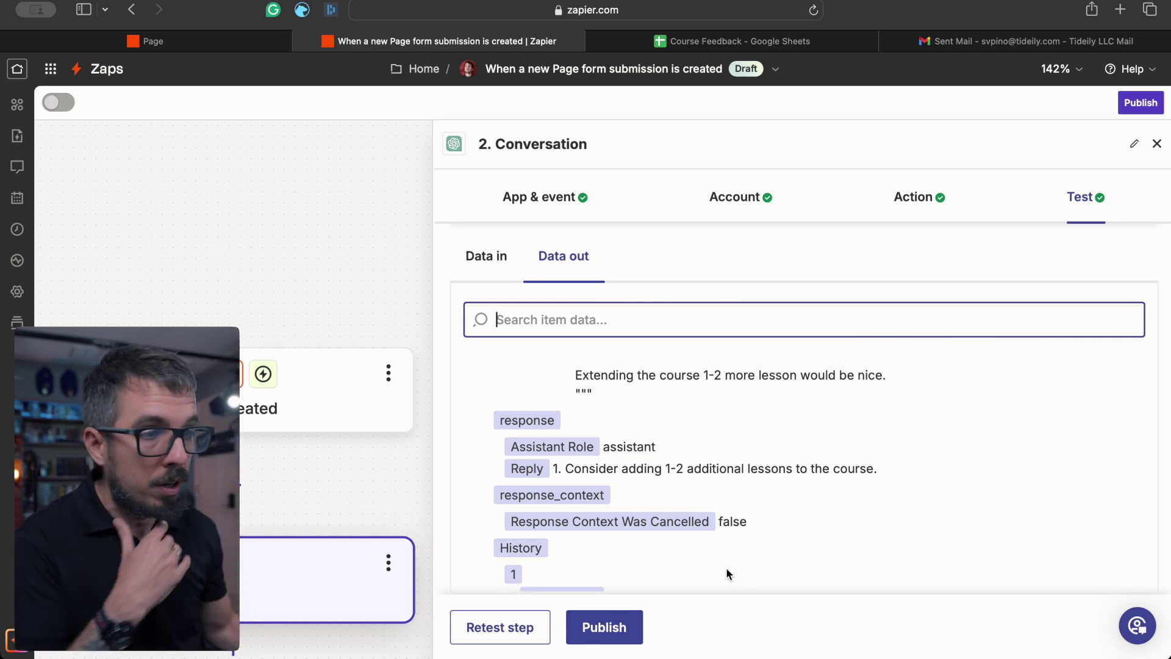
left_click(697, 49)
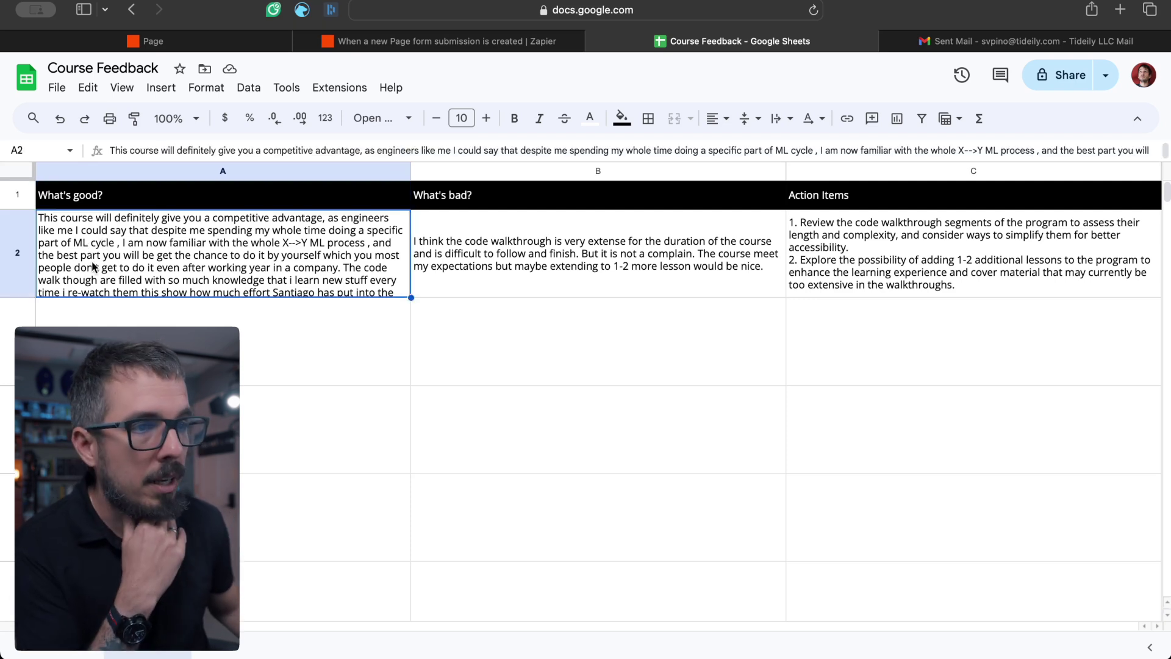
left_click(93, 264)
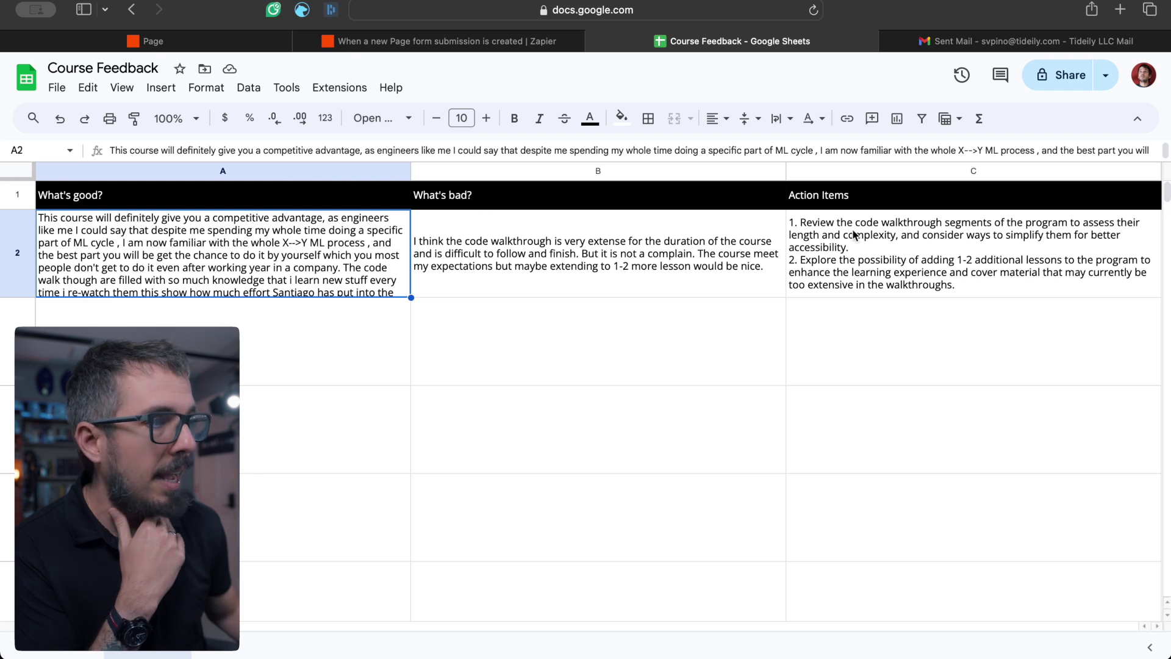
left_click_drag(854, 235, 289, 260)
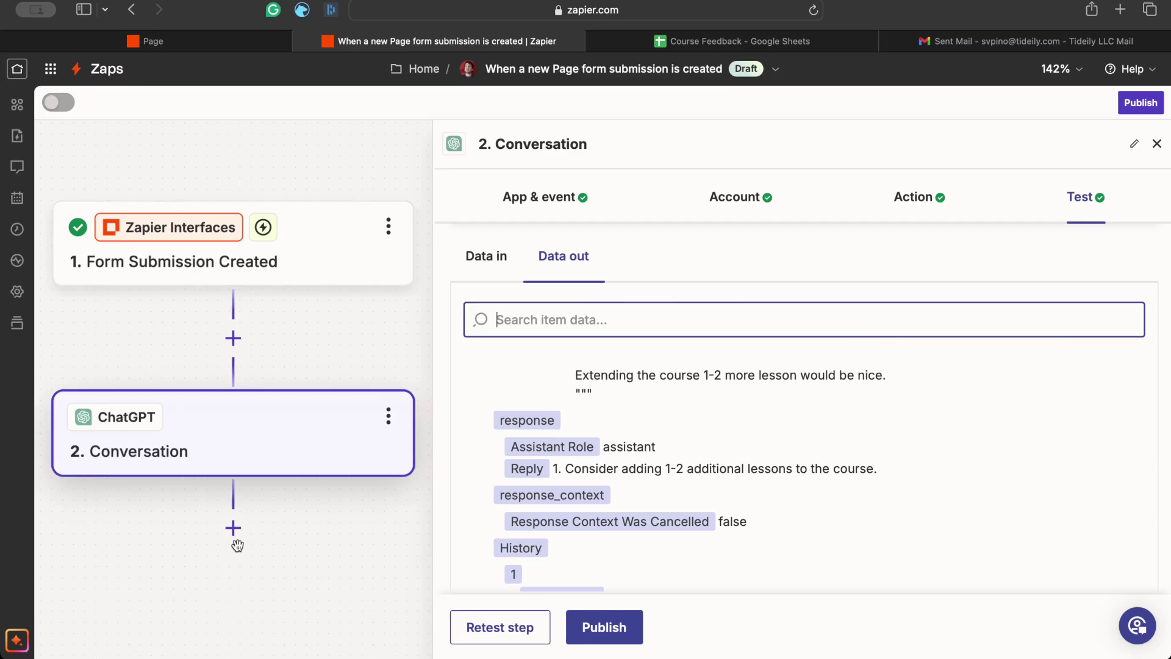
Step: Add a Google Sheets step 3 after ChatGPT with the Create Spreadsheet Row event
left_click(233, 527)
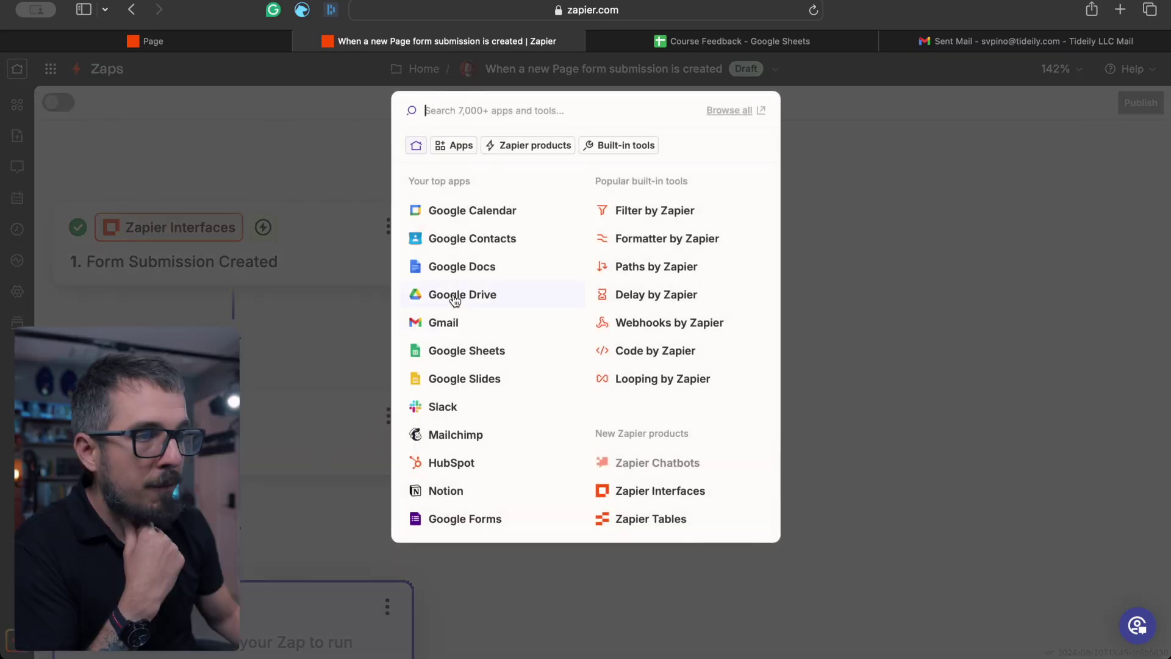
left_click(436, 352)
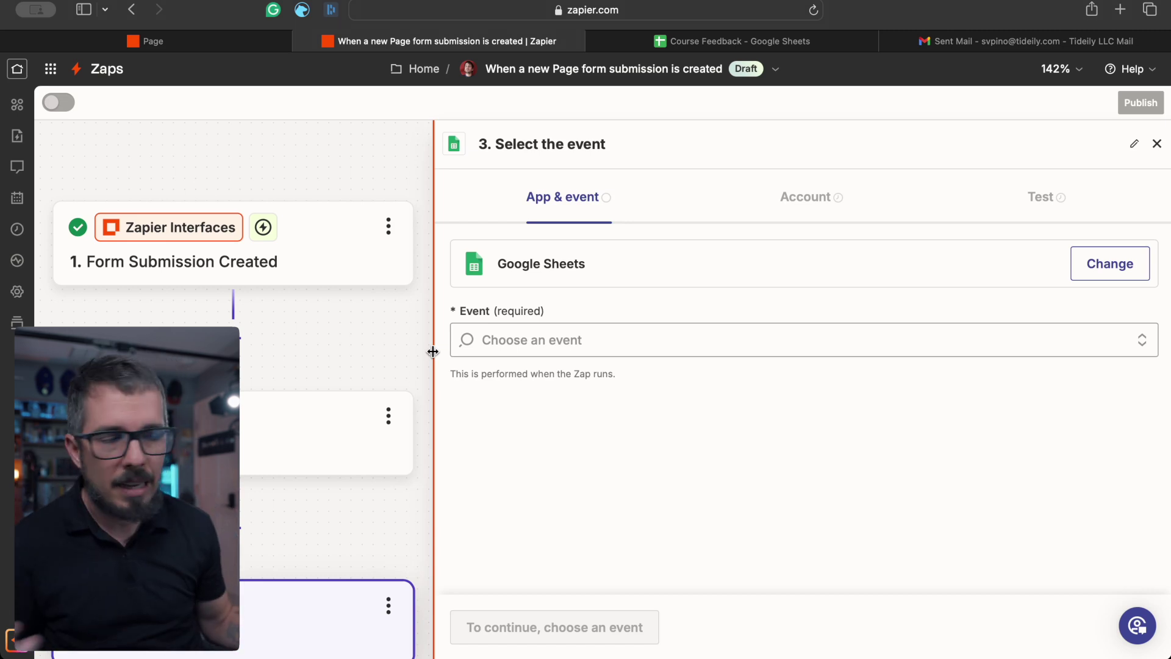
left_click(579, 339)
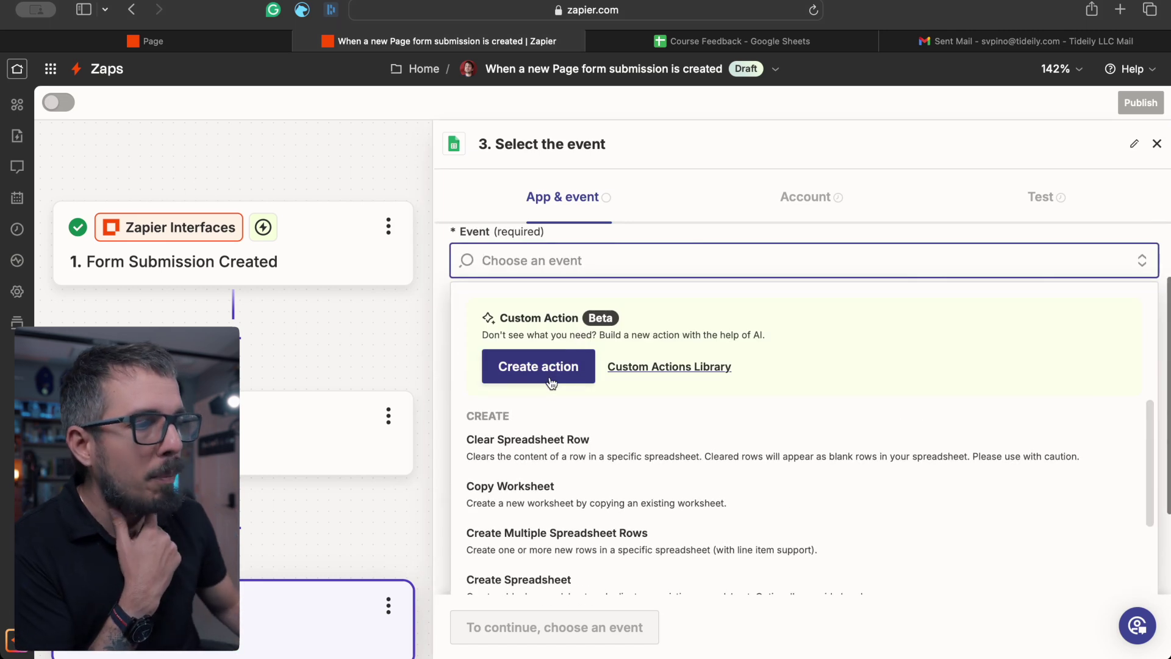
scroll(524, 464, "down", 5)
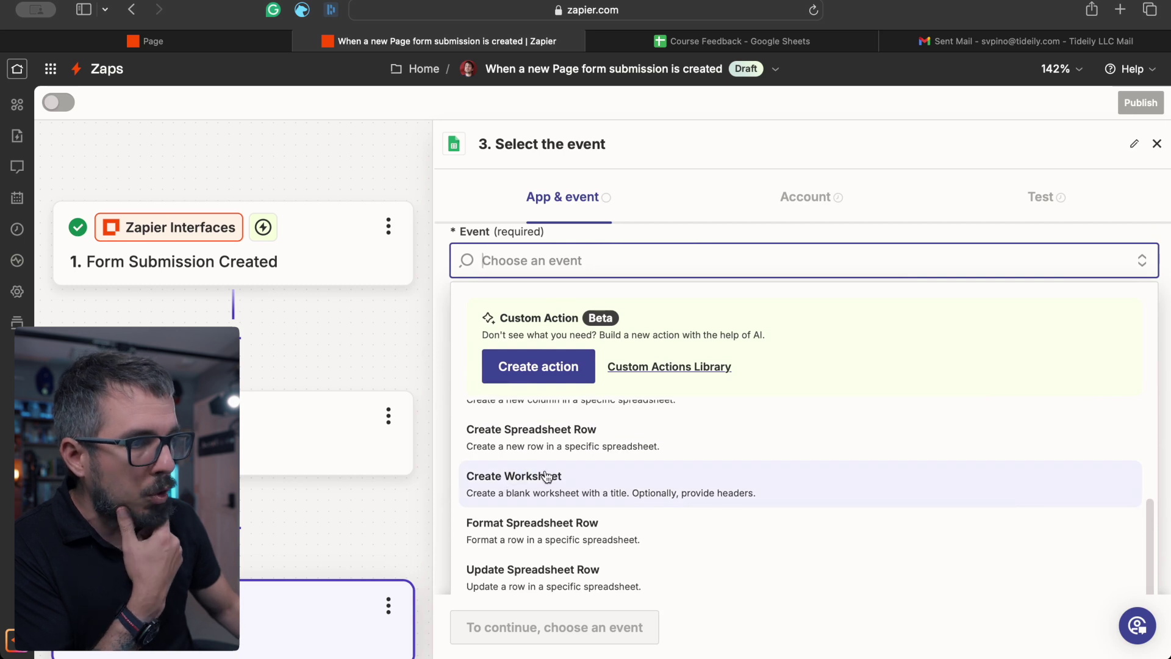
left_click(542, 437)
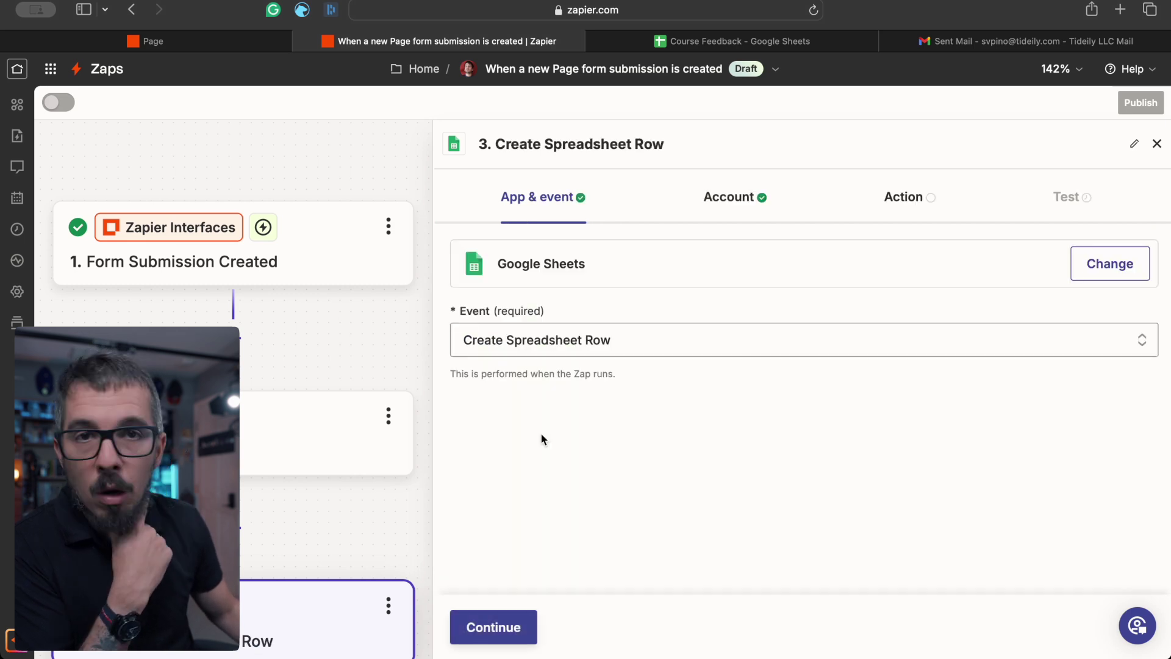
left_click(487, 625)
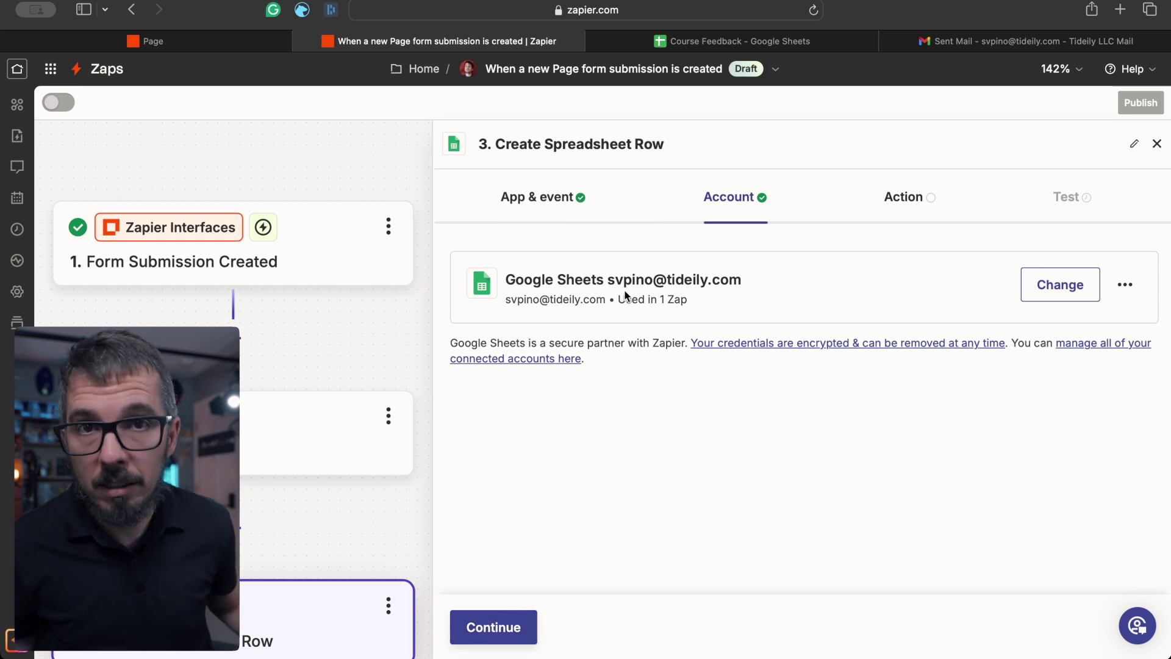
Step: Target My Google Drive, the Course Feedback spreadsheet and its Feedback worksheet for the new row
left_click(497, 638)
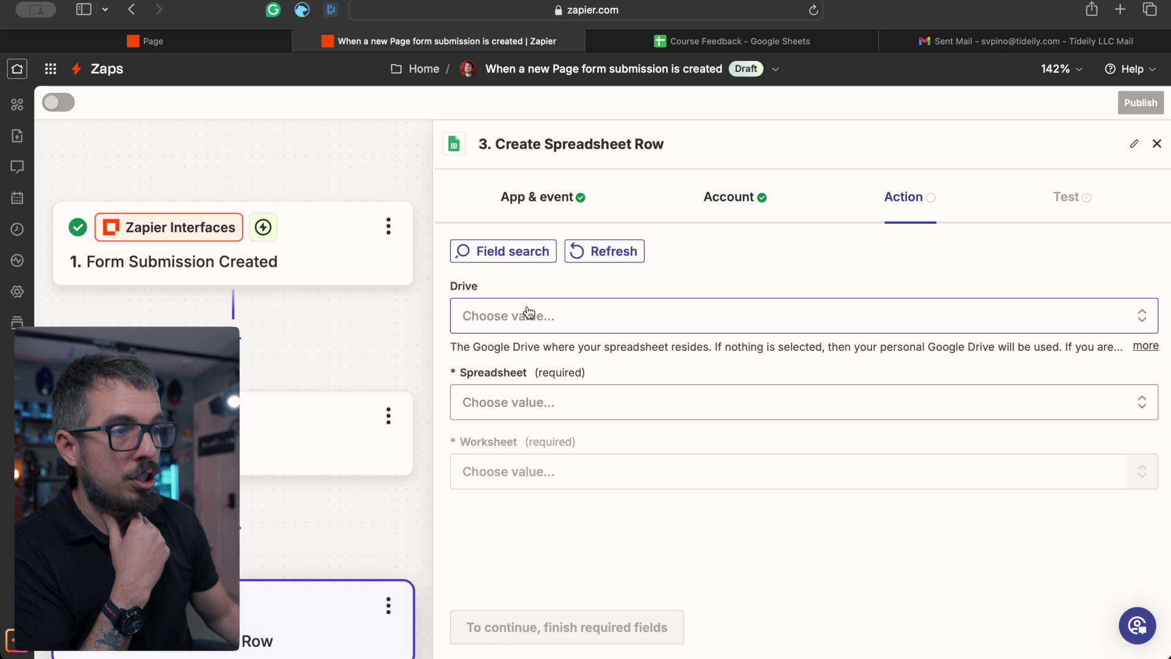
left_click(529, 313)
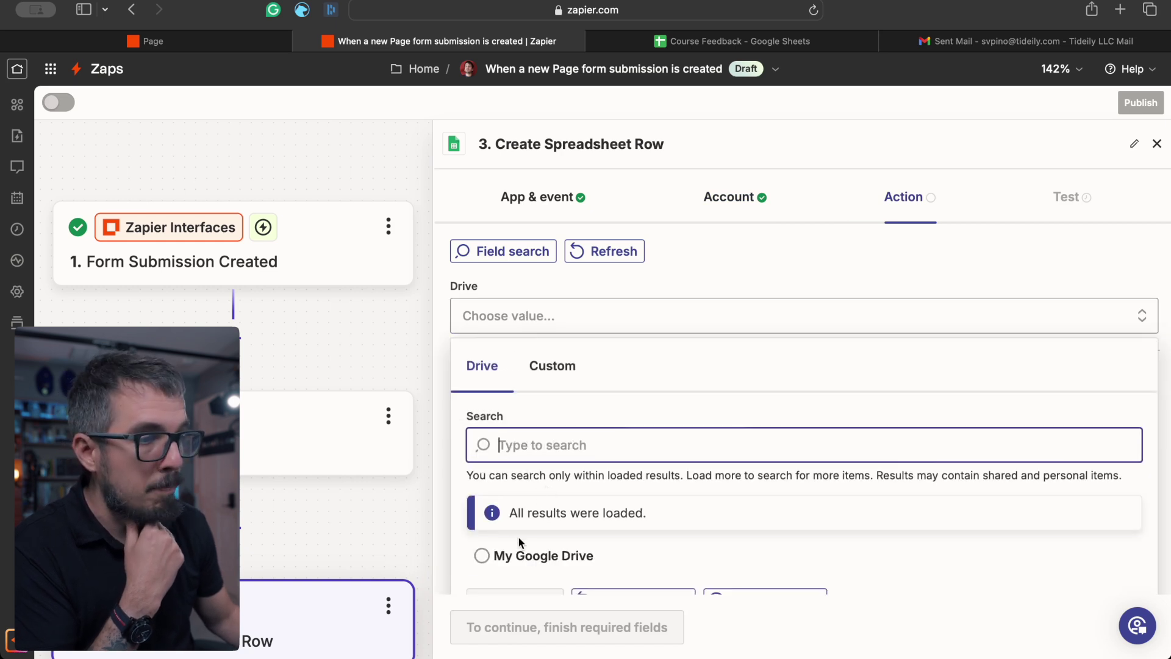
left_click(515, 554)
left_click(511, 405)
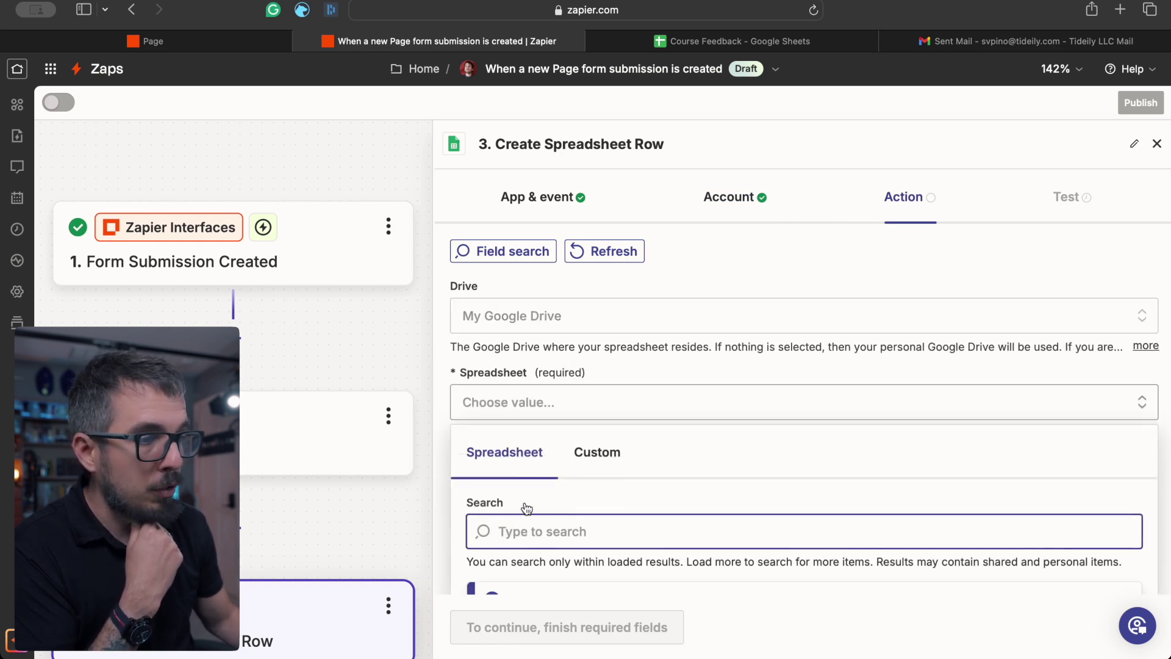
scroll(524, 510, "down", 2)
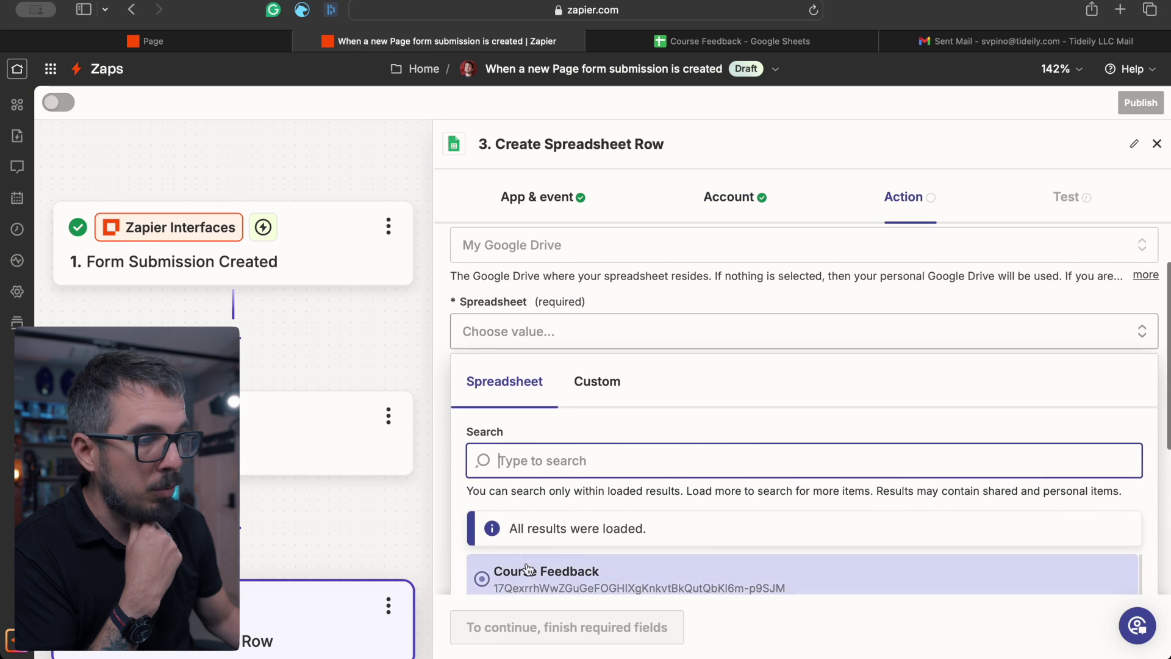
left_click(526, 574)
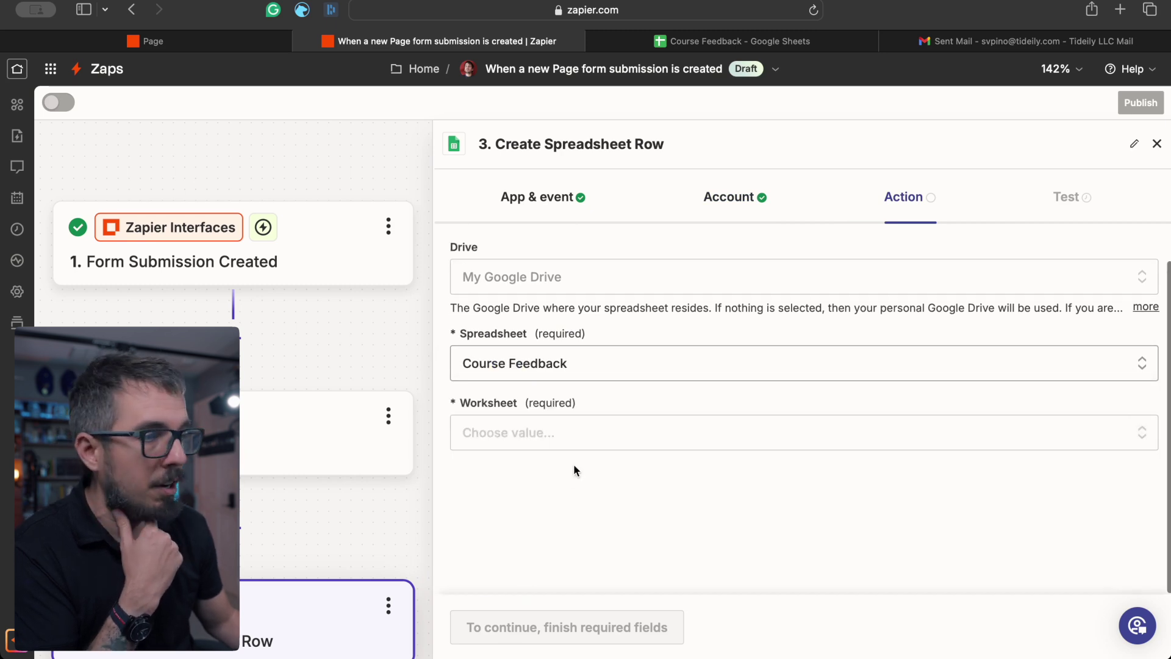
left_click(523, 440)
scroll(518, 443, "down", 3)
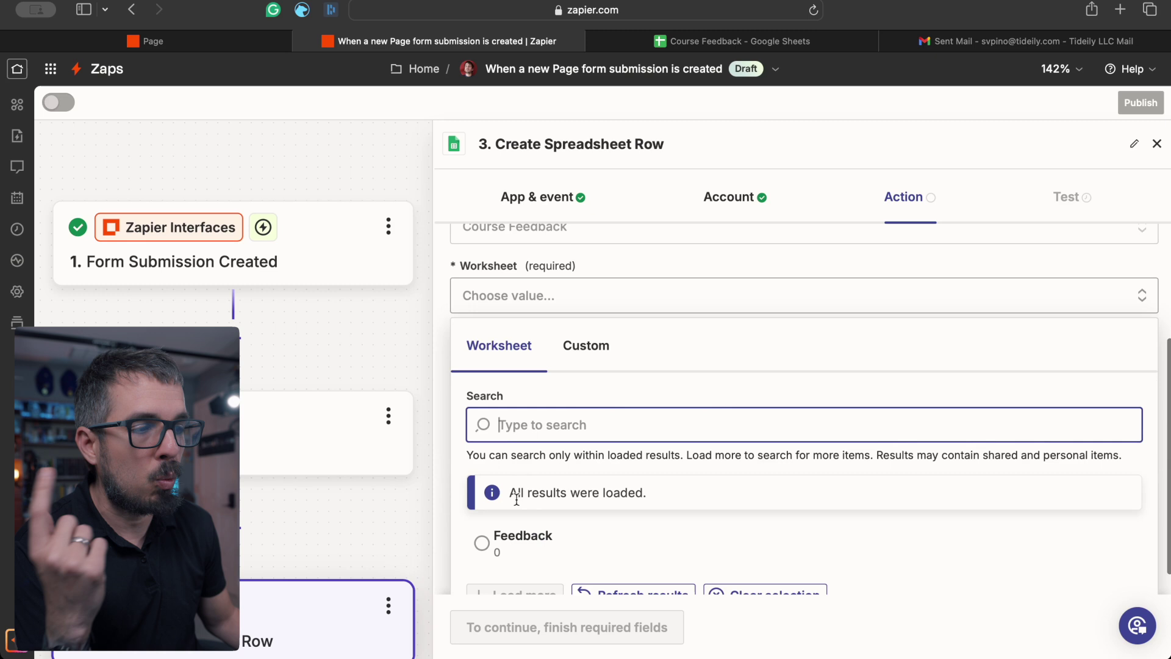
left_click(520, 538)
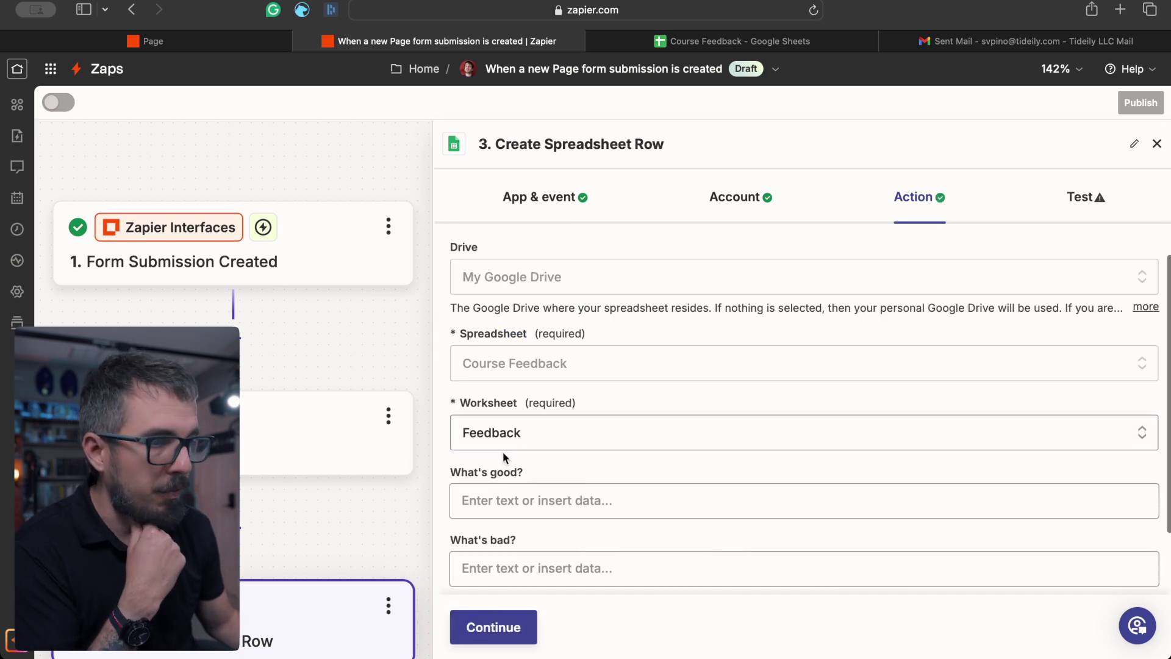
scroll(504, 454, "down", 2)
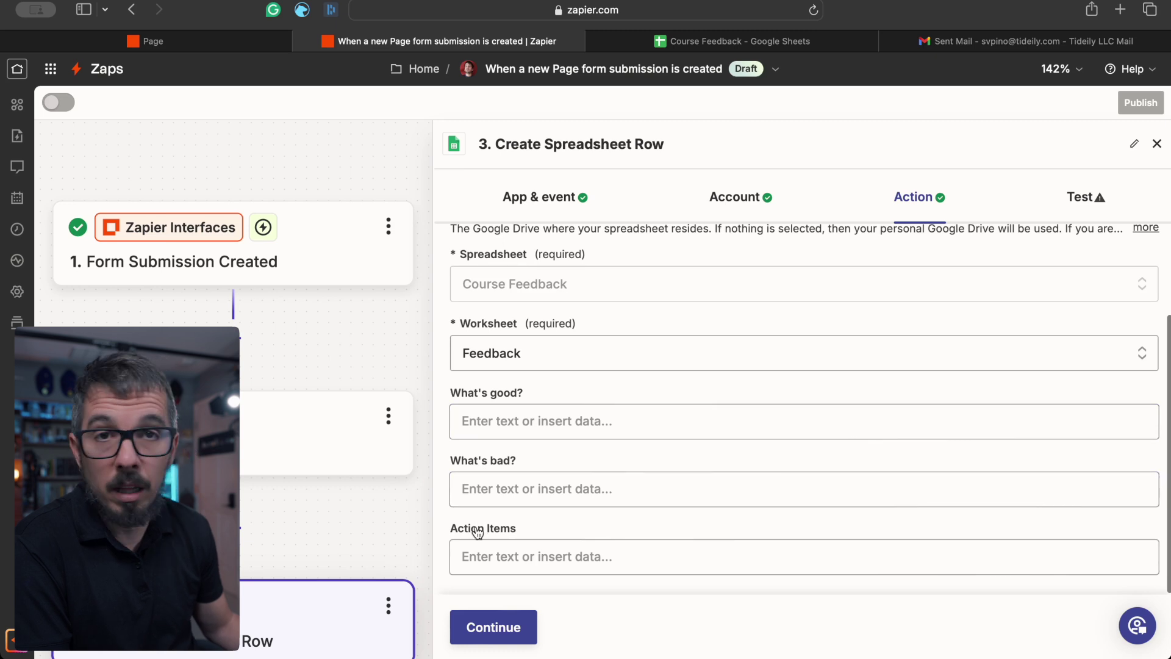
left_click(533, 421)
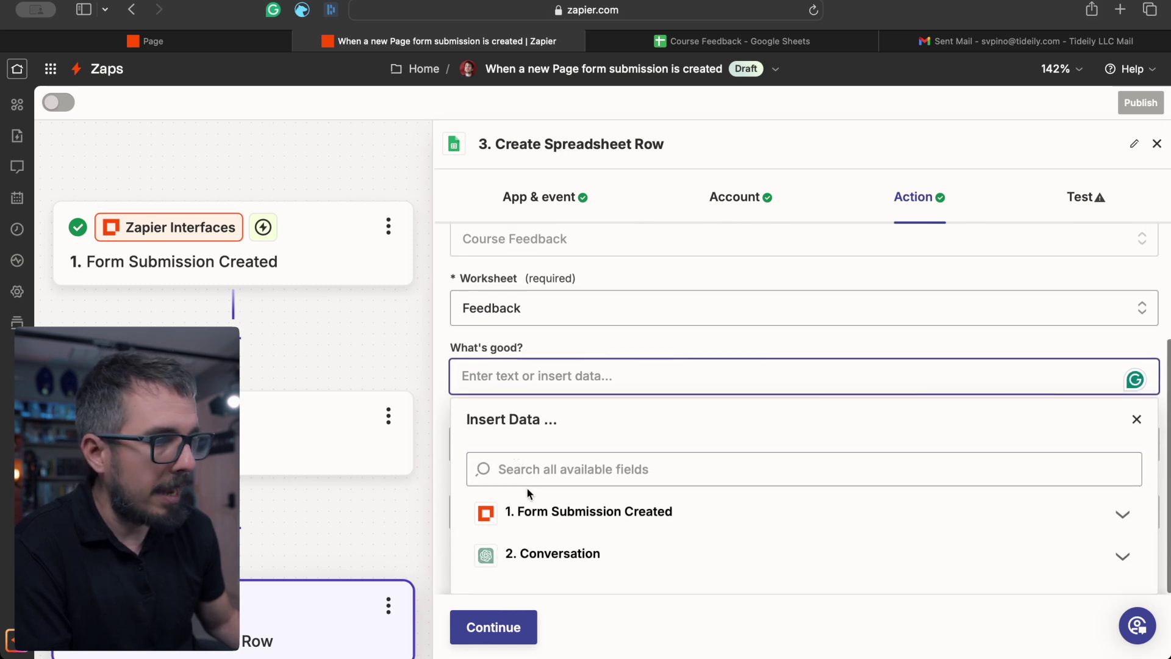
Step: Map the liked-about-program and improvement form answers into What's good? and What's bad?
left_click(532, 513)
scroll(596, 379, "down", 5)
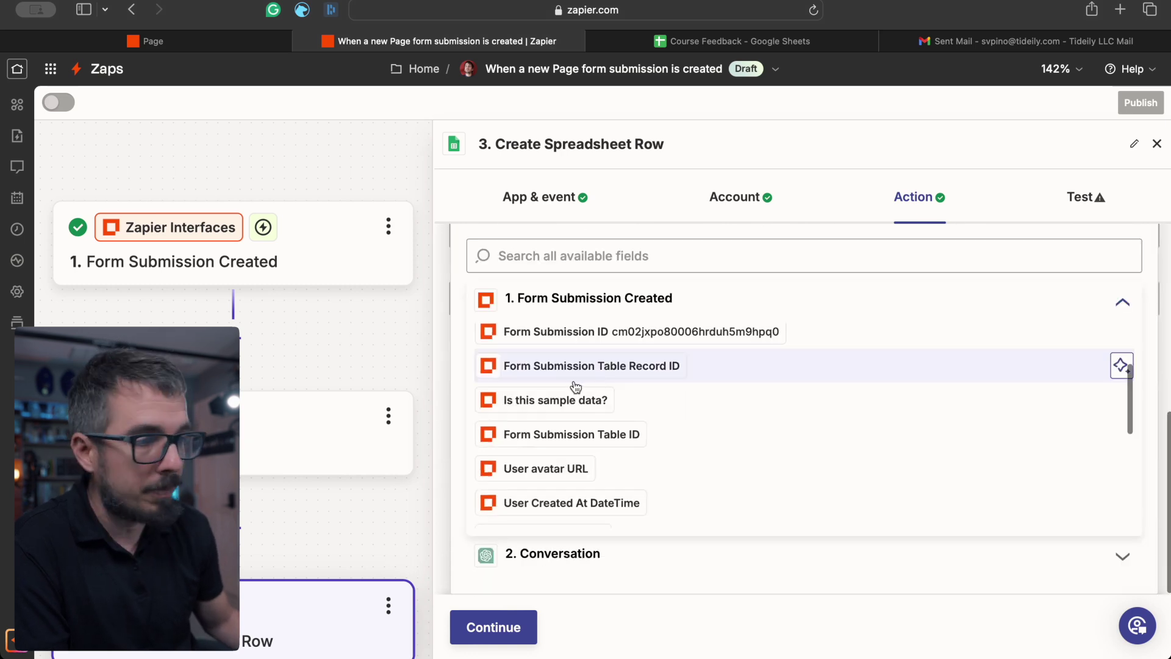
scroll(567, 463, "down", 5)
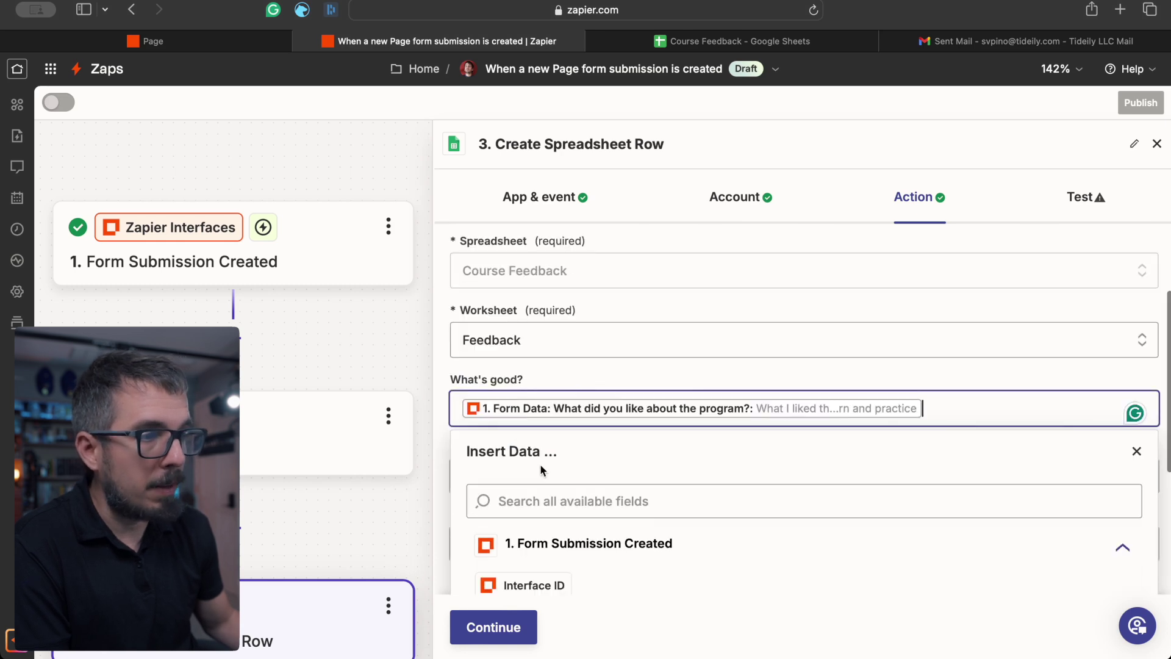
left_click(539, 470)
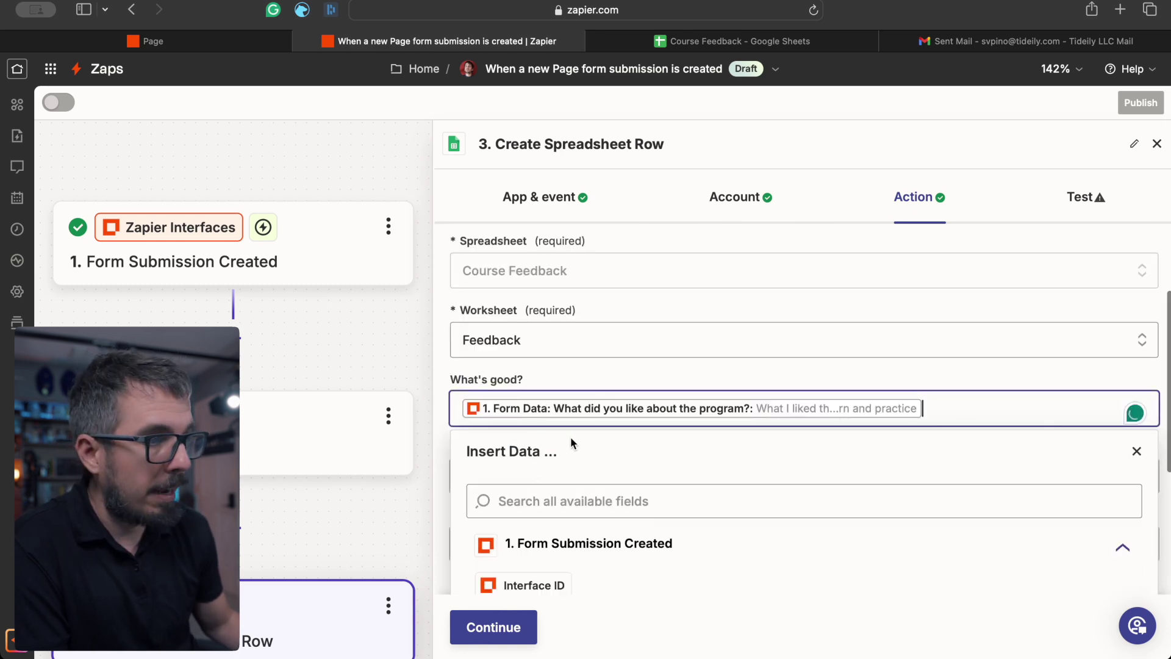
left_click(520, 489)
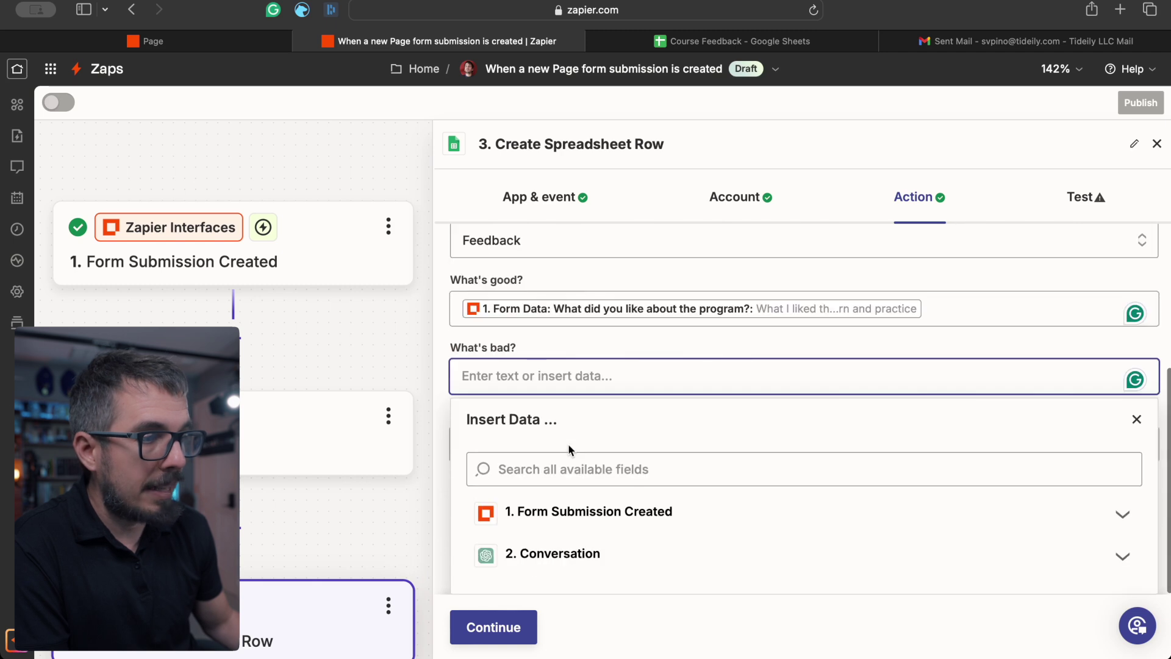
left_click(537, 508)
scroll(614, 425, "down", 5)
scroll(614, 425, "down", 4)
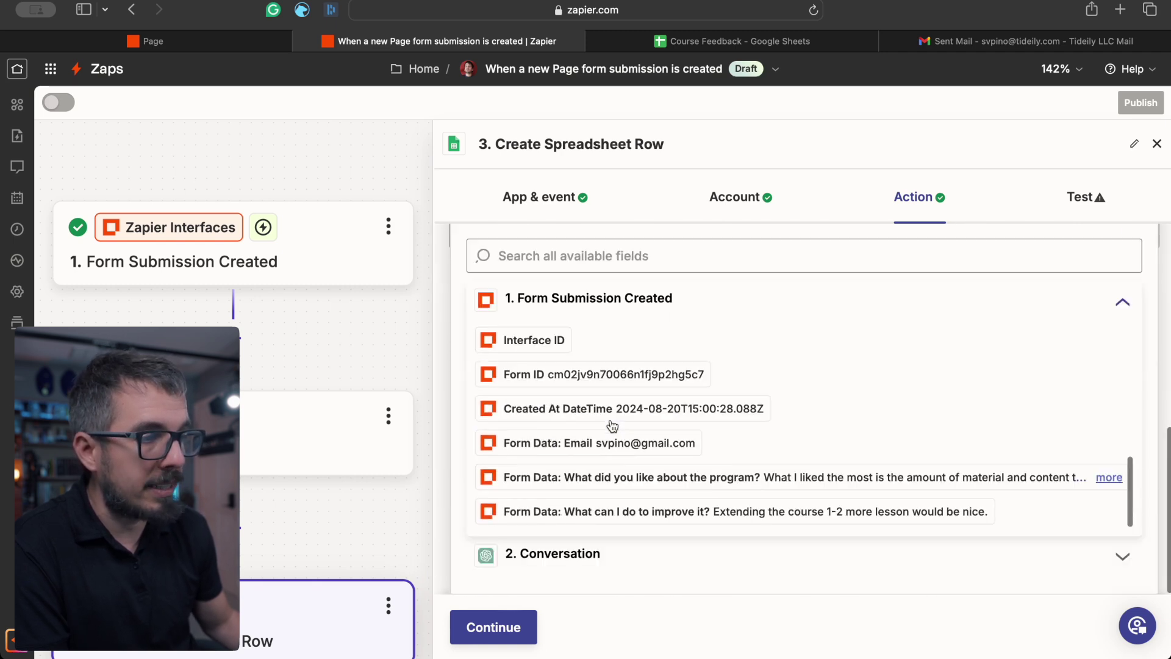
left_click(566, 515)
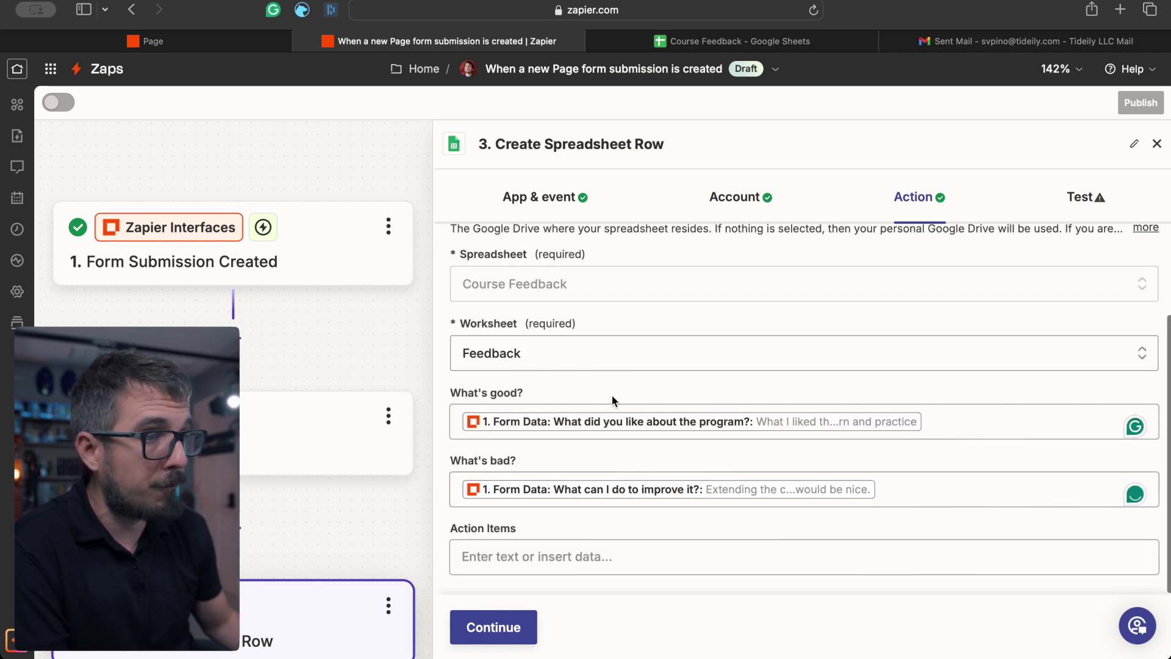
Step: Fill Action Items with the ChatGPT conversation's 2. Reply
left_click(488, 557)
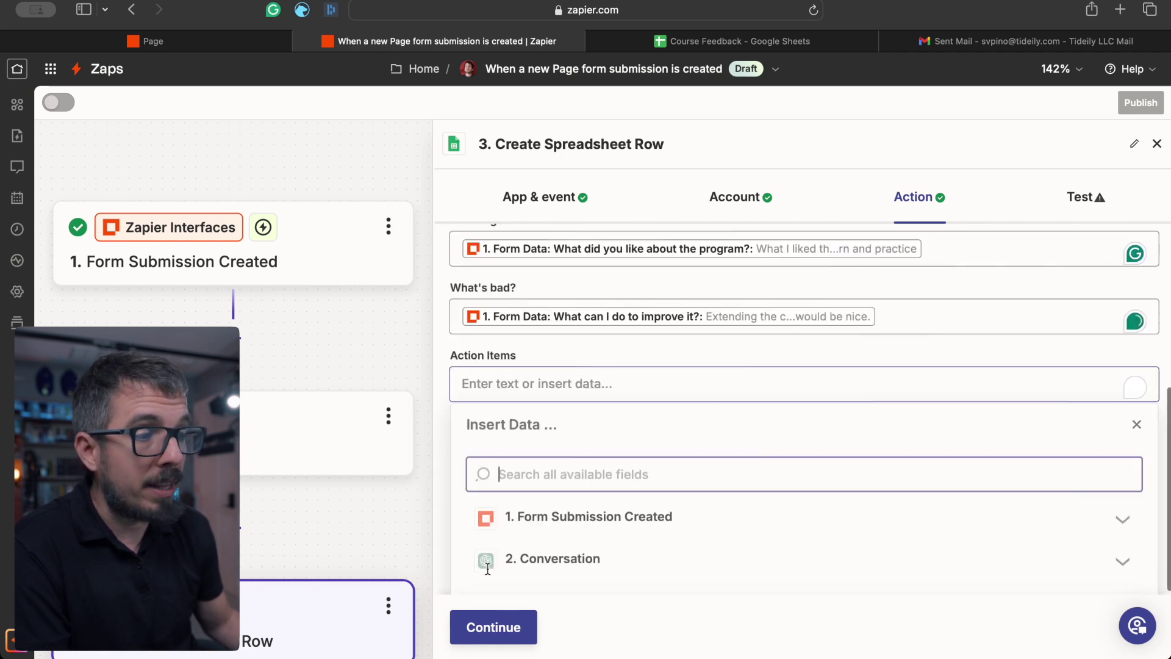
left_click(525, 563)
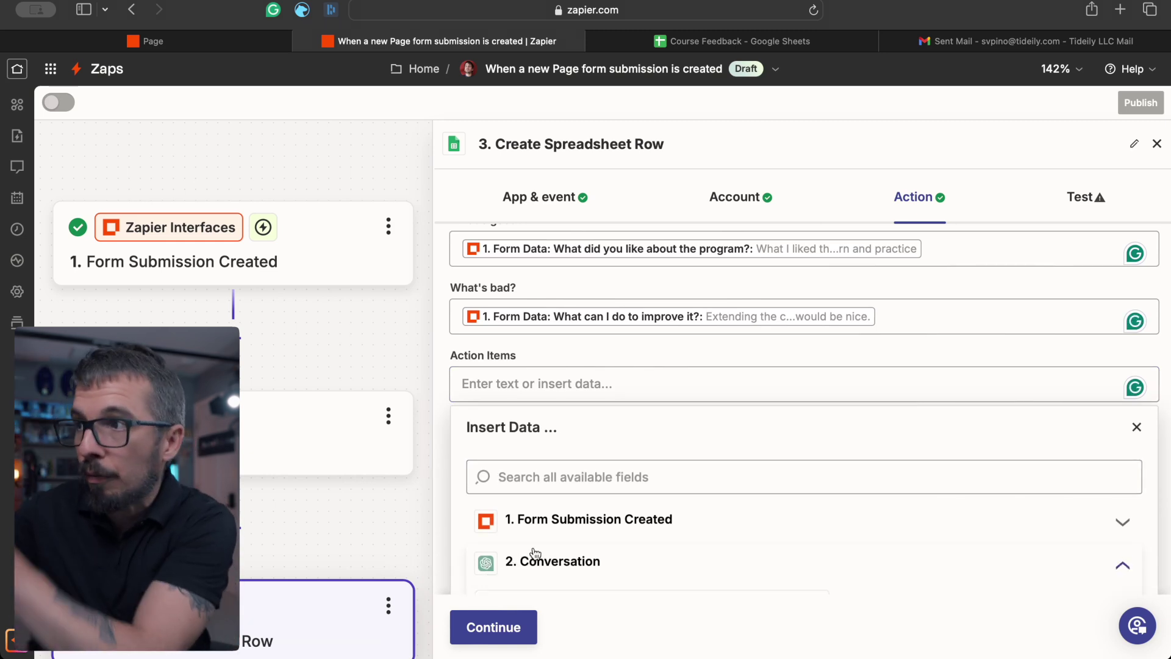
scroll(535, 553, "down", 3)
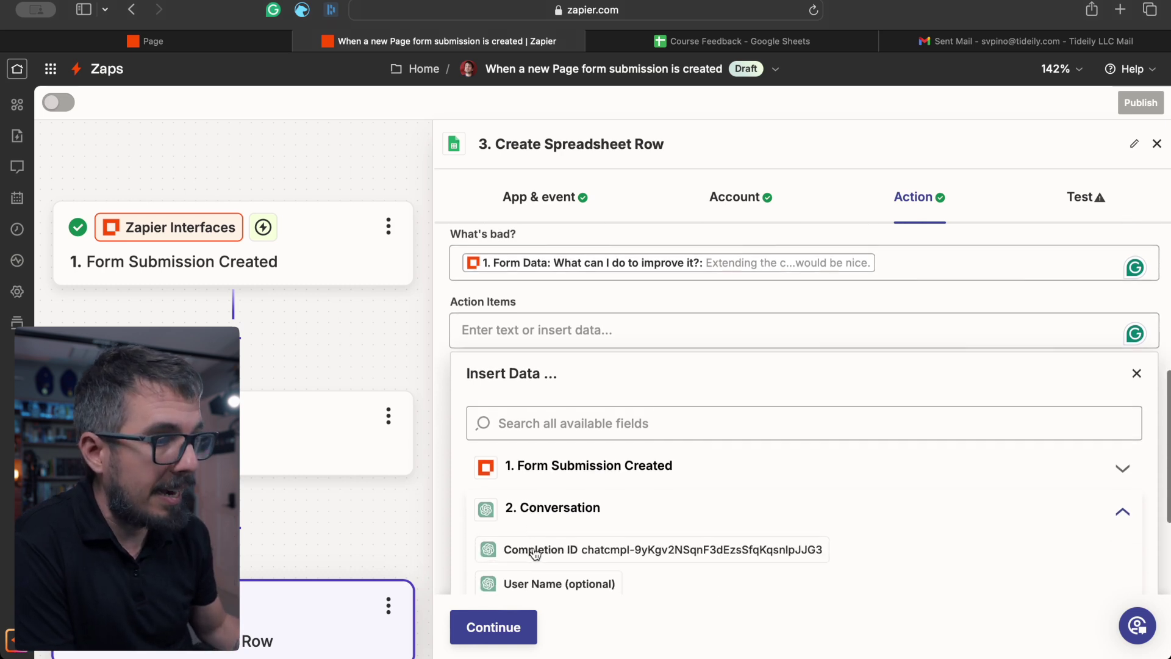
scroll(645, 421, "down", 6)
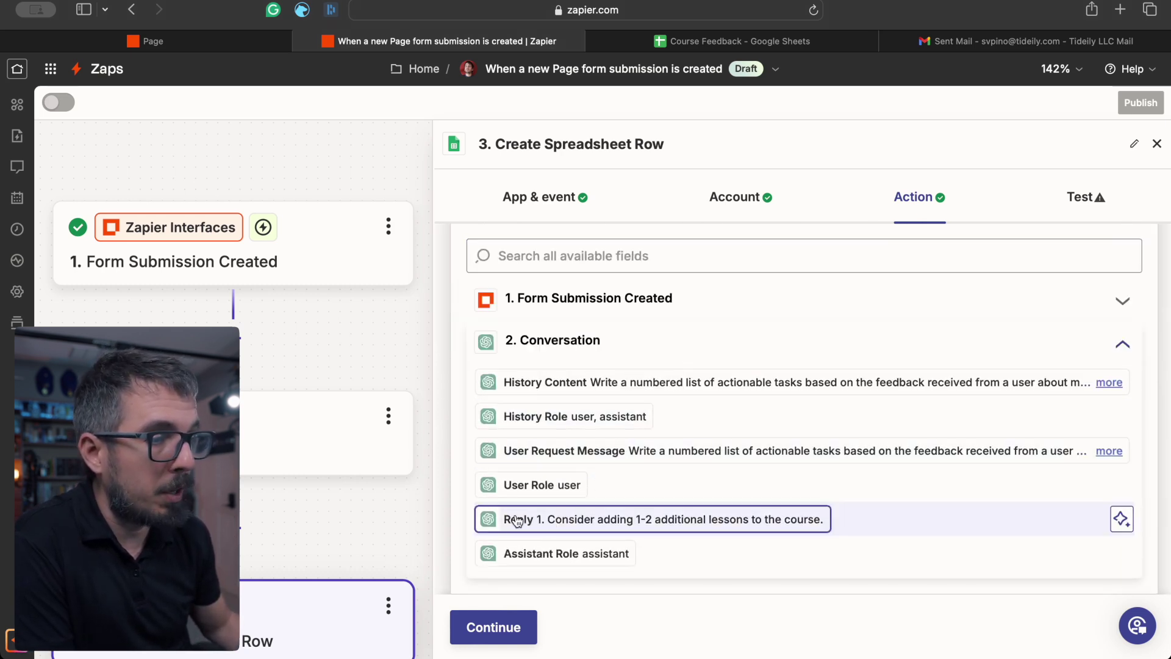
left_click(547, 518)
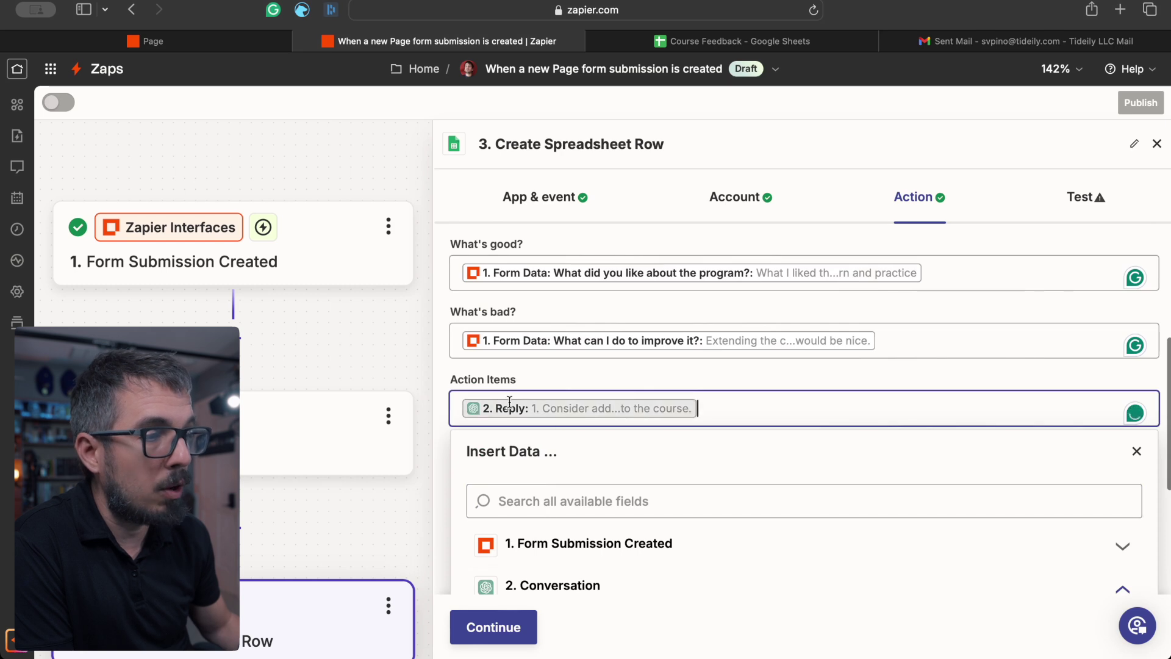
left_click(547, 375)
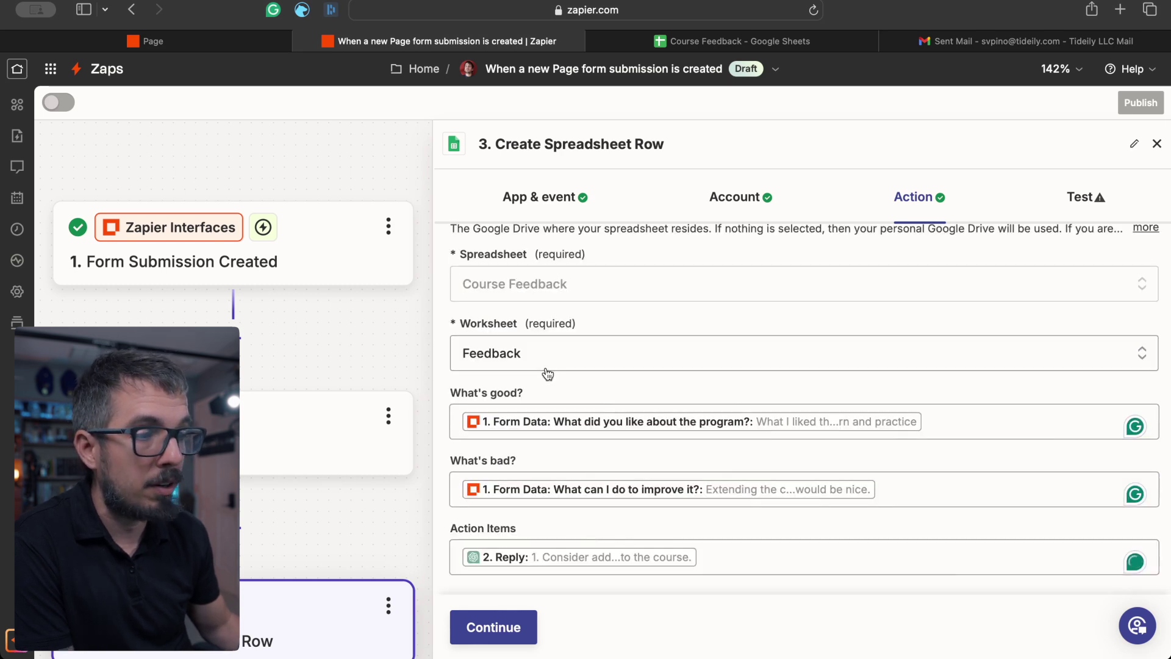
Step: Finish the row setup and send a test row to the spreadsheet
left_click(469, 637)
scroll(662, 354, "down", 1)
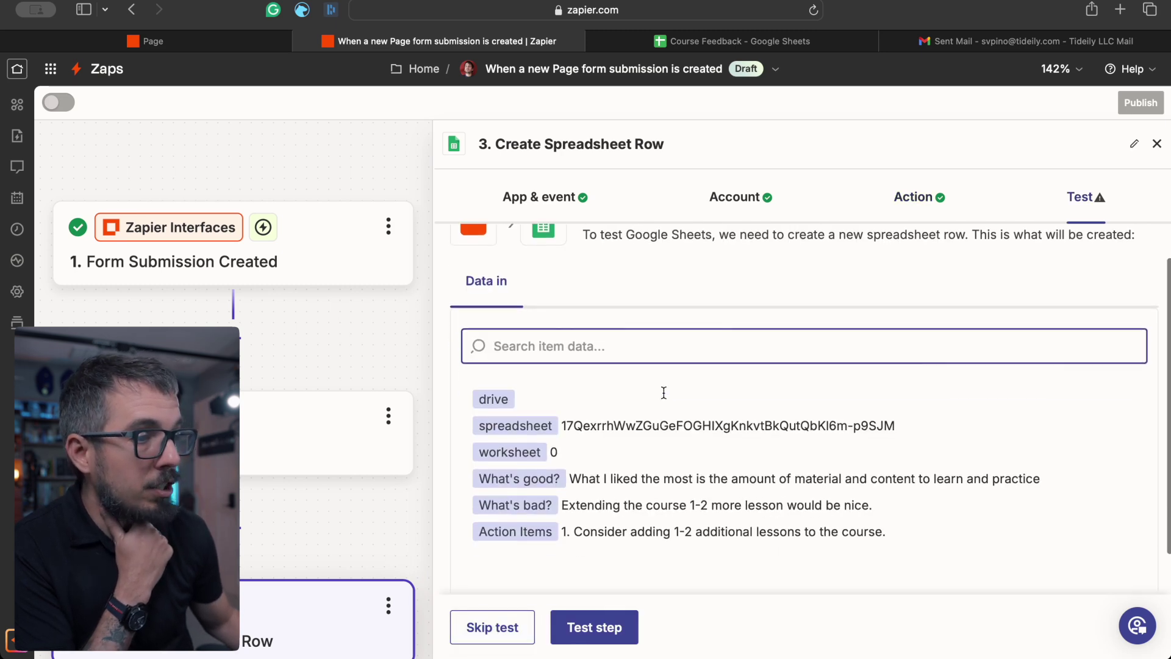
left_click(576, 635)
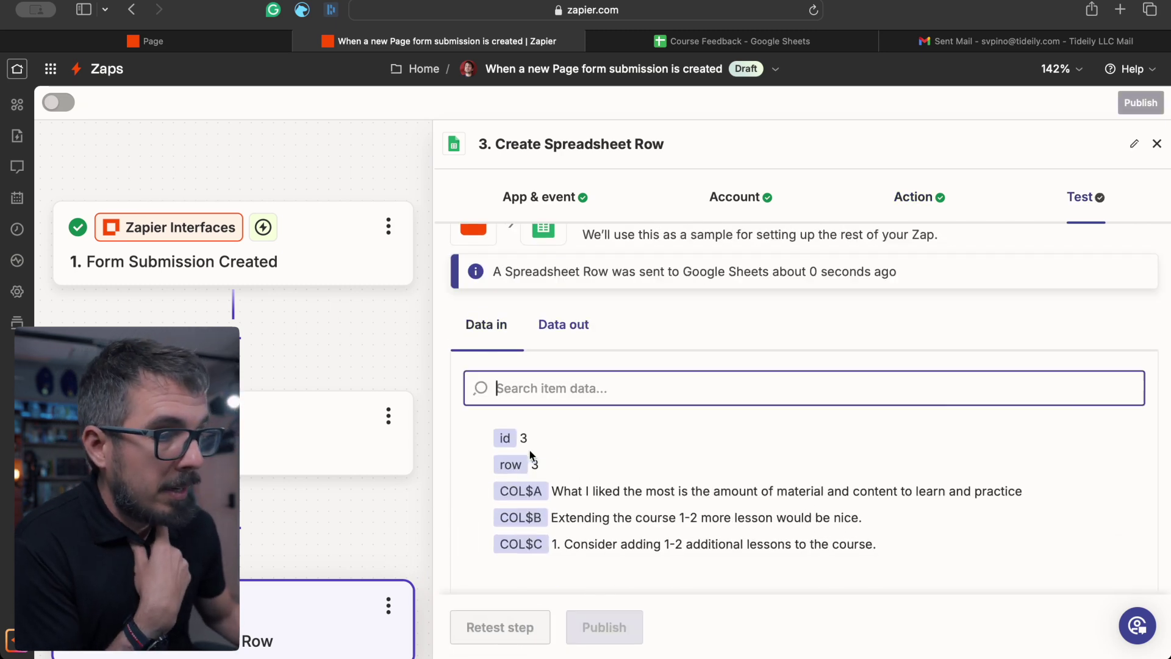
Step: Inspect cells A3:C3 of Course Feedback for both answers and the action item
left_click(662, 45)
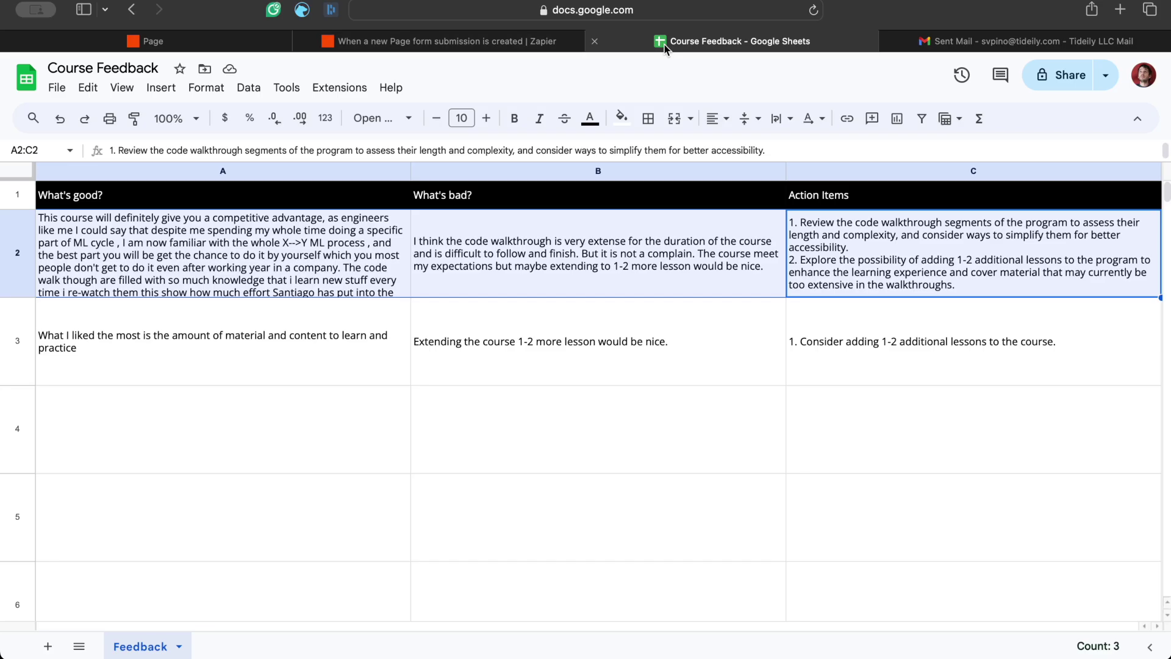
left_click_drag(219, 344, 957, 370)
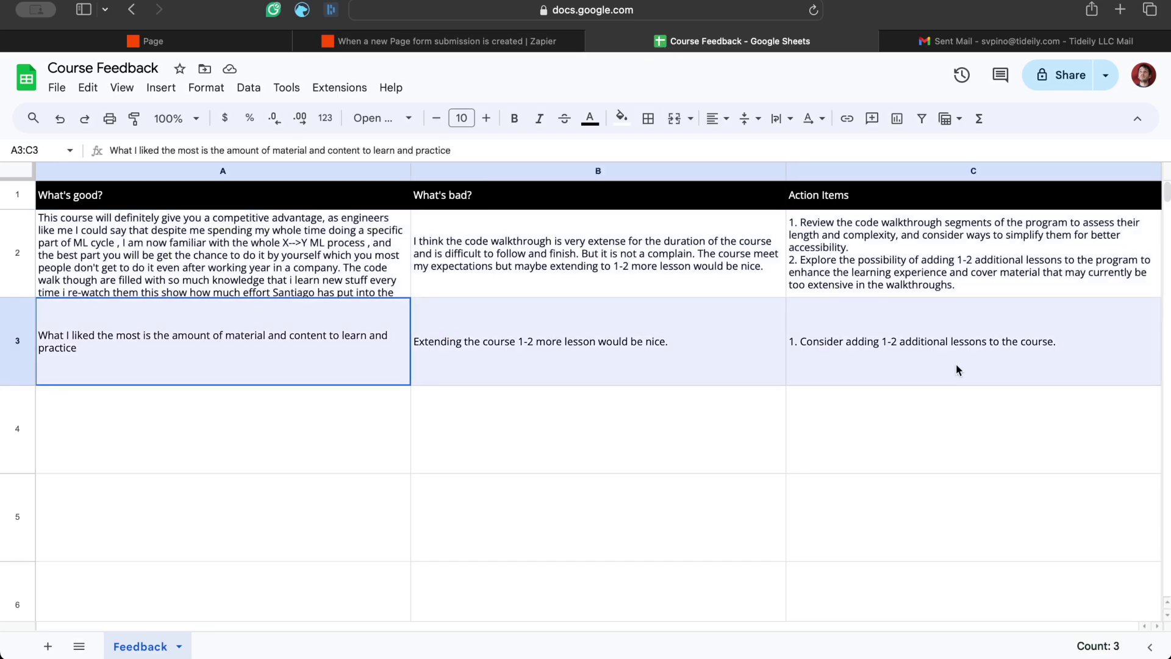
left_click(169, 346)
left_click(509, 370)
left_click(876, 361)
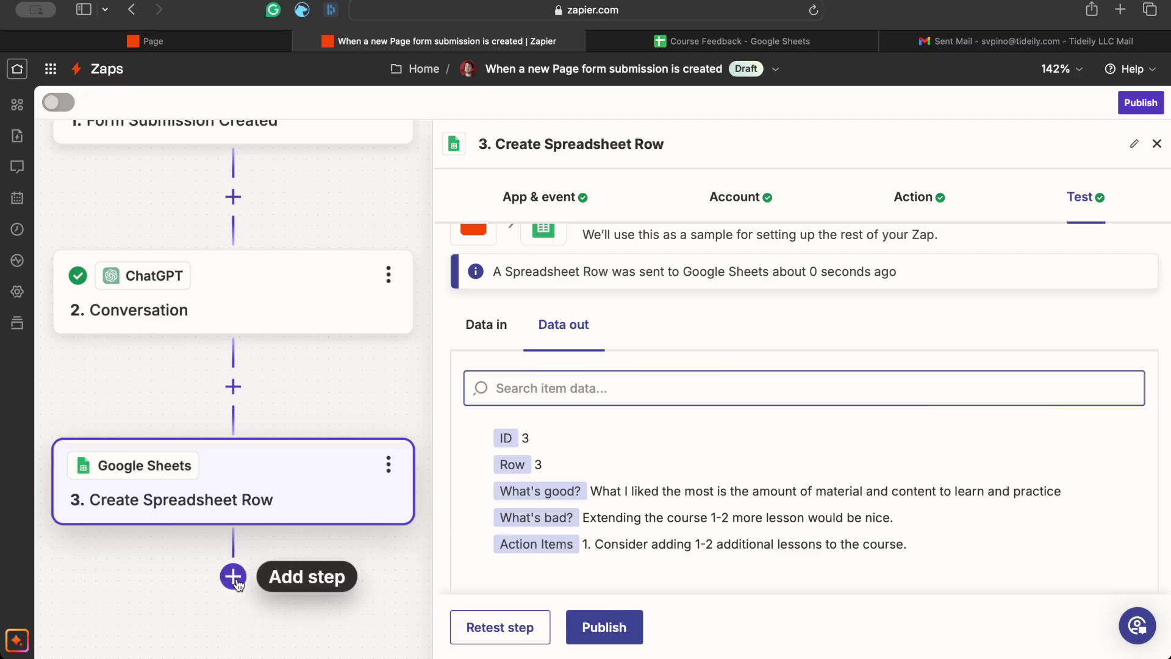
Step: Add a Paths by Zapier step after the spreadsheet row and delete Path B
left_click(236, 578)
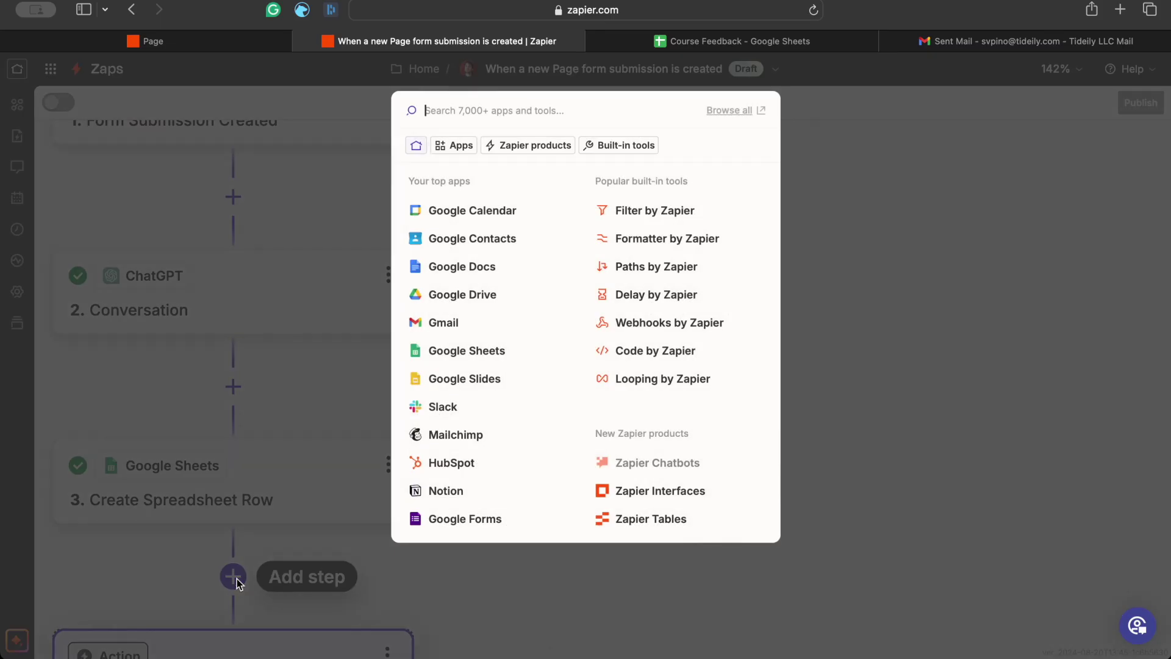
left_click(621, 269)
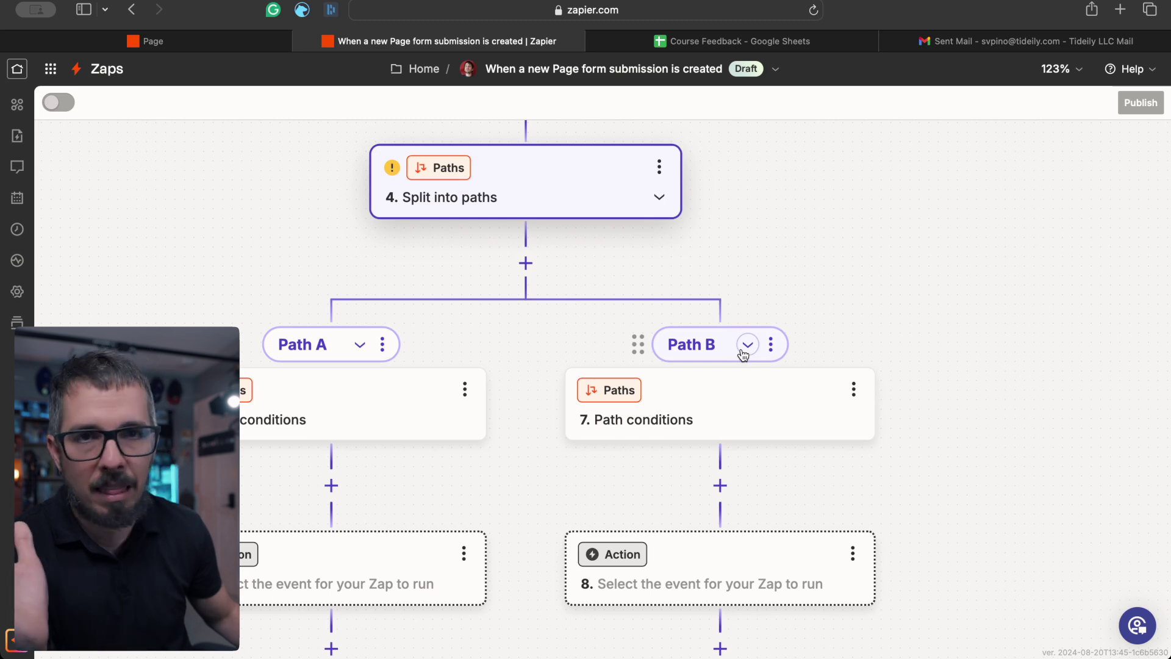
left_click(768, 345)
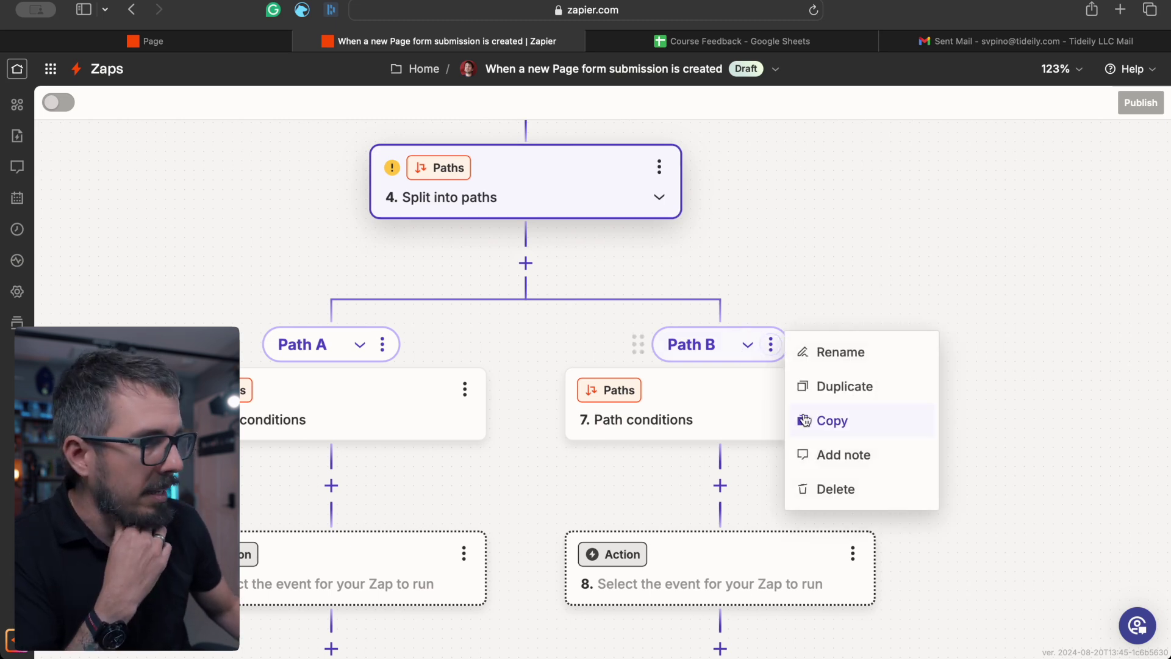
left_click(827, 485)
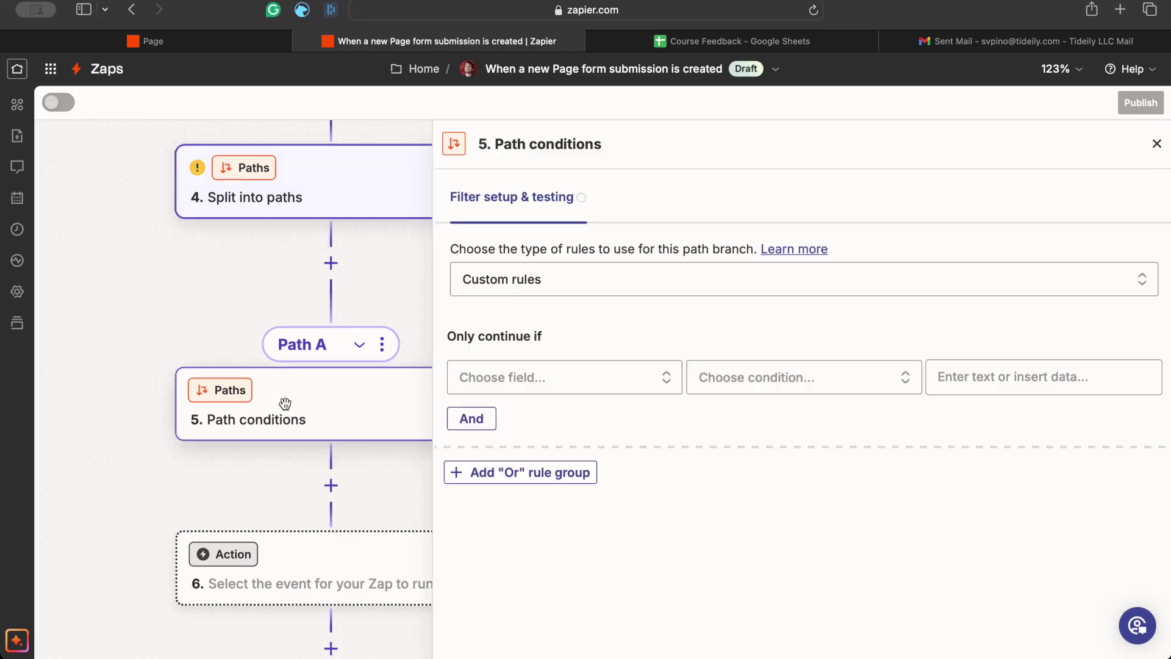
Step: Set Path A's condition to continue only when the respondent's form Email exists
left_click(491, 383)
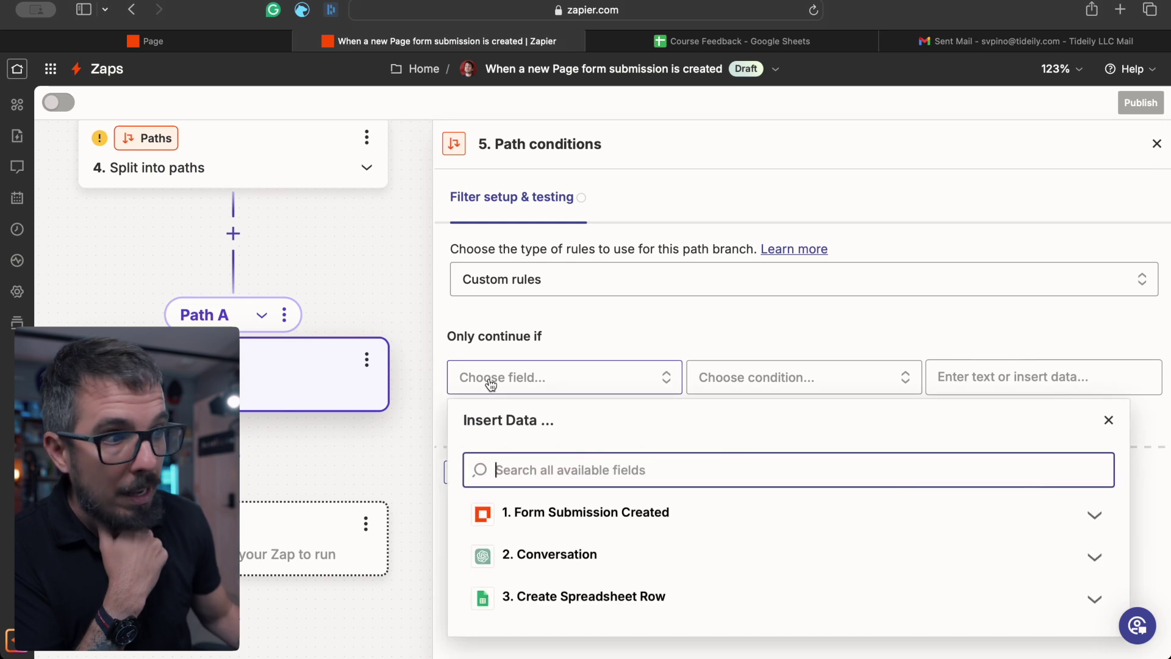
left_click(536, 513)
scroll(536, 507, "down", 5)
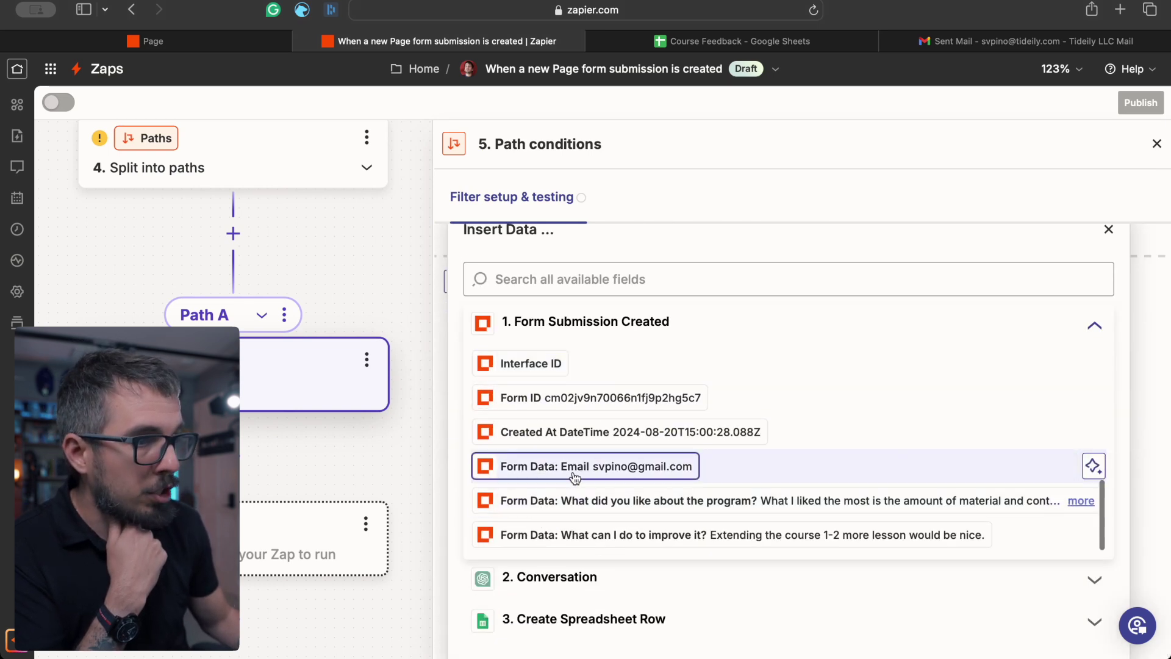
left_click(543, 467)
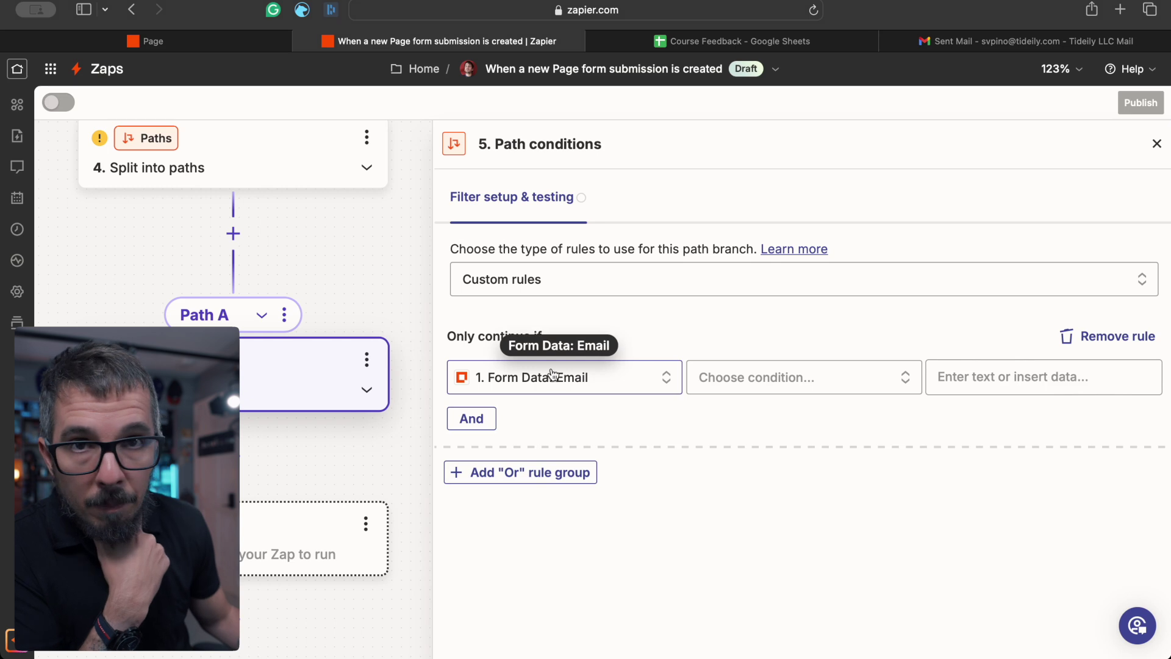
left_click(744, 378)
scroll(740, 433, "down", 5)
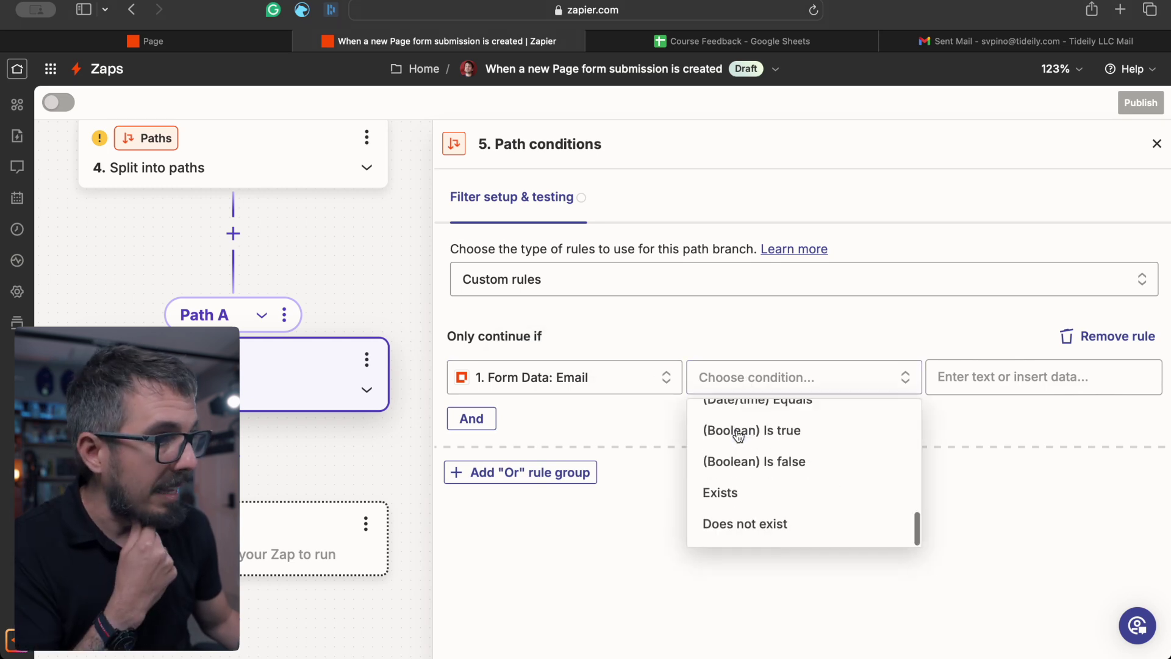
left_click(759, 501)
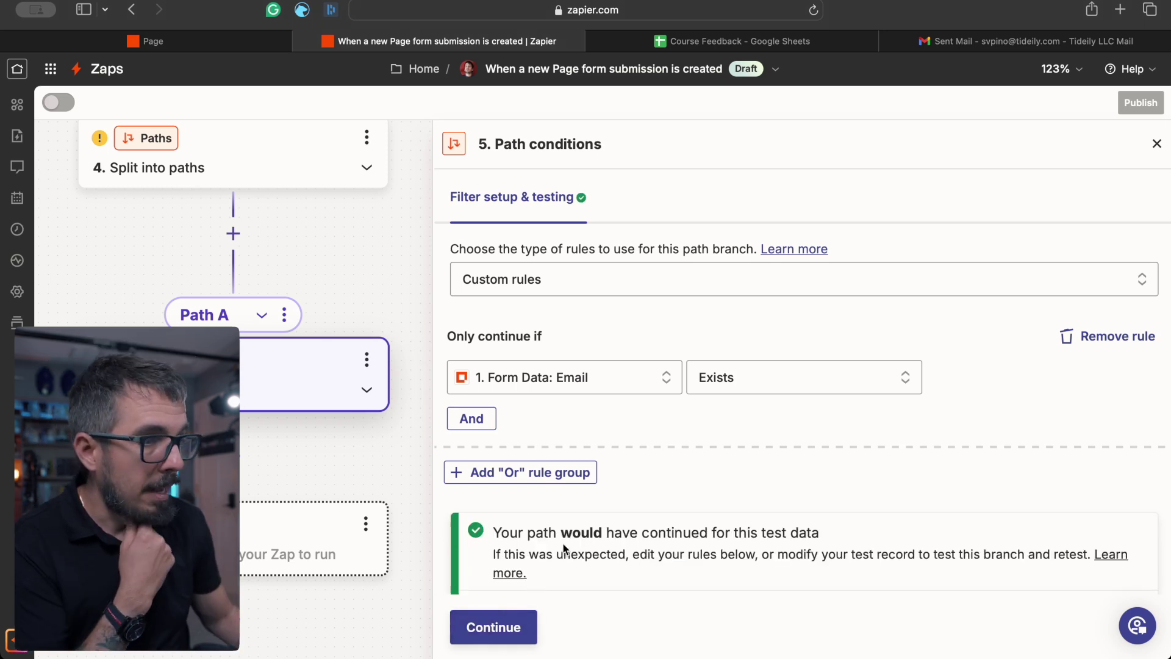
scroll(585, 546, "down", 3)
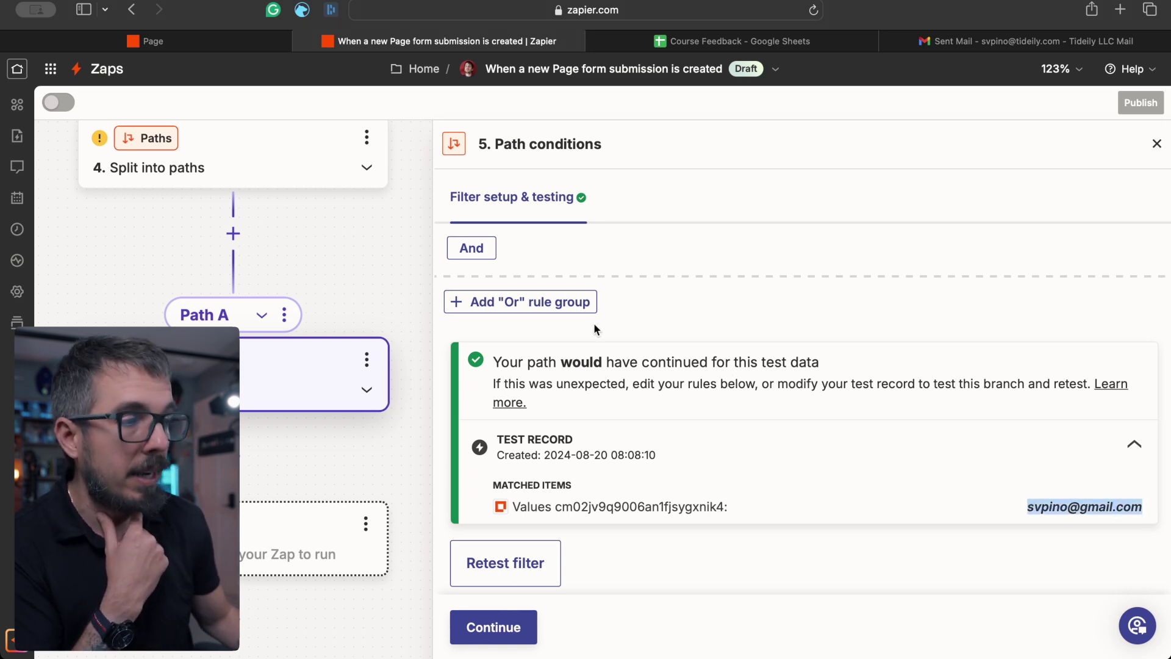
left_click(494, 628)
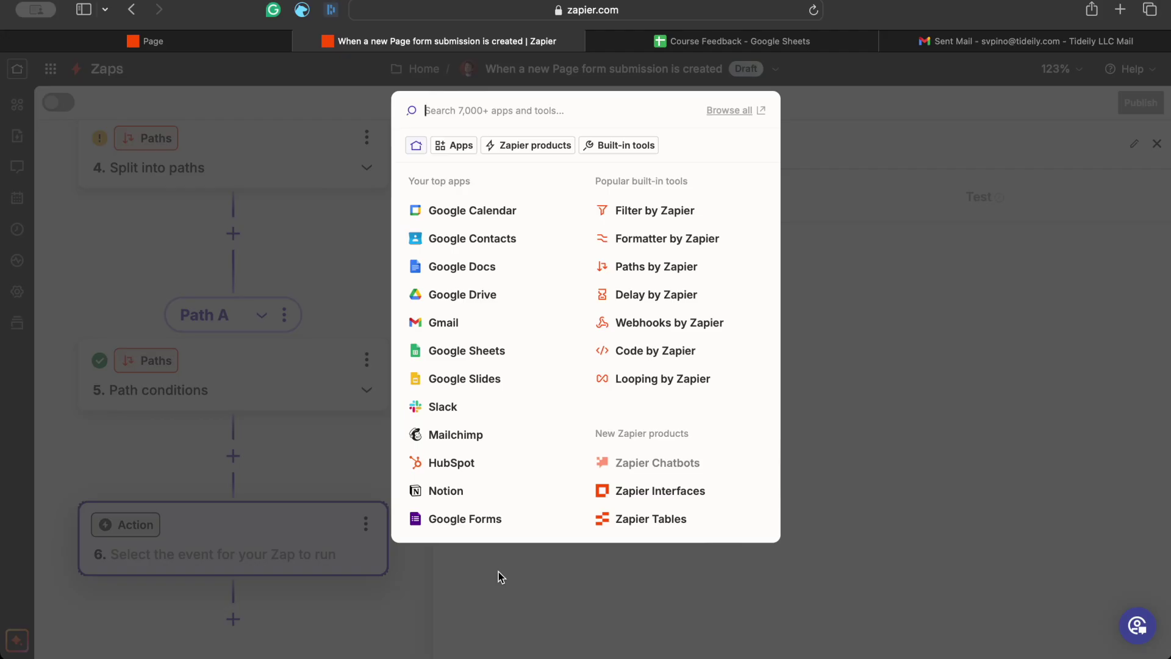
Step: Make step 6 a Gmail Send Email action using the connected Gmail account
left_click(460, 325)
left_click(477, 345)
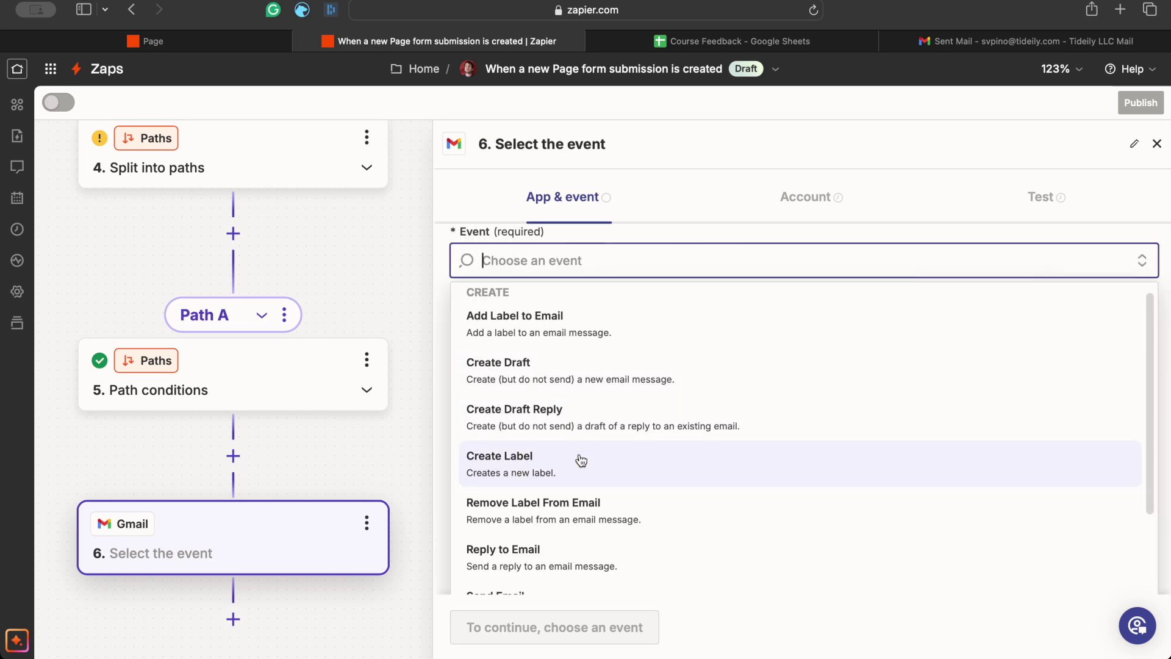
scroll(577, 462, "down", 2)
left_click(527, 573)
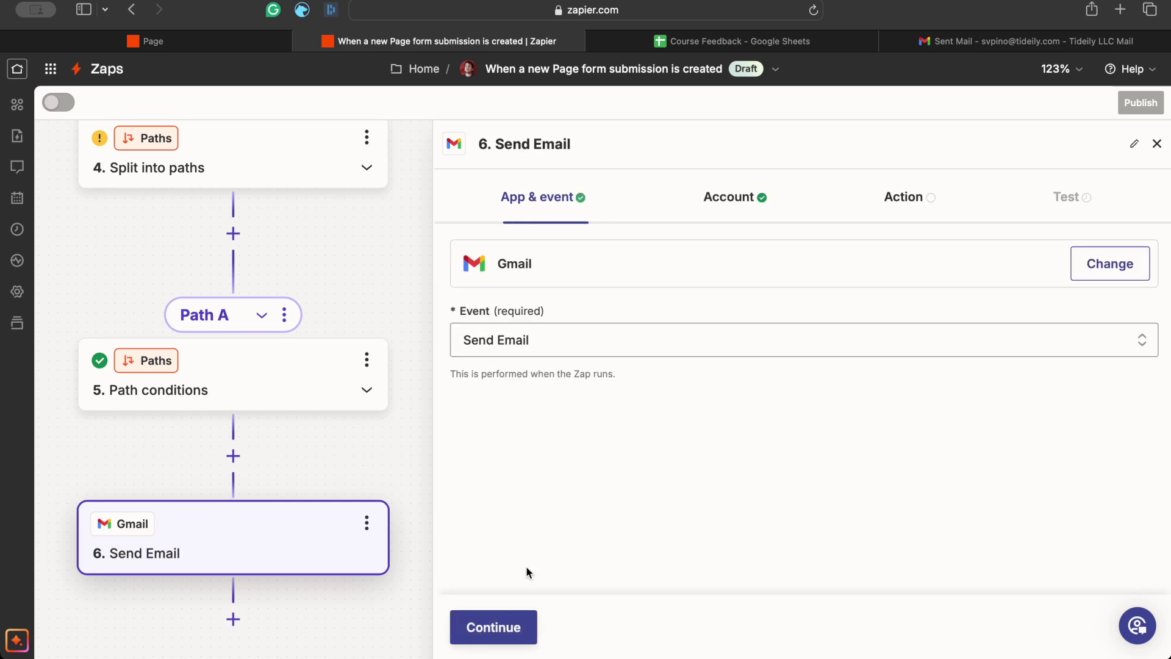
left_click(512, 627)
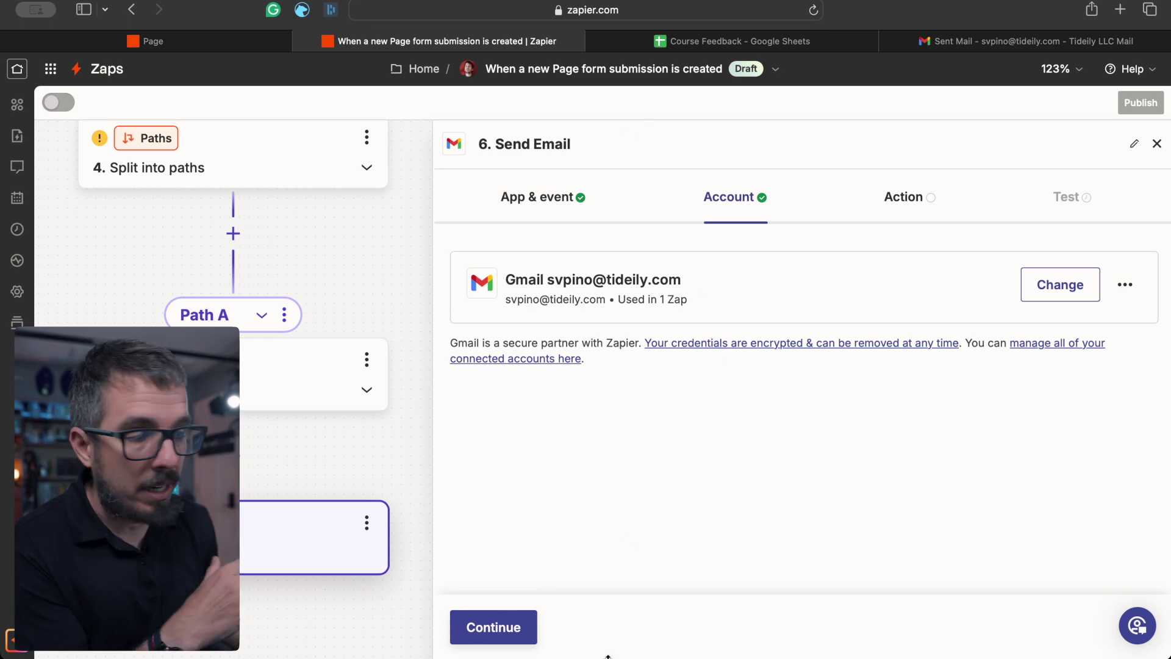
left_click(494, 622)
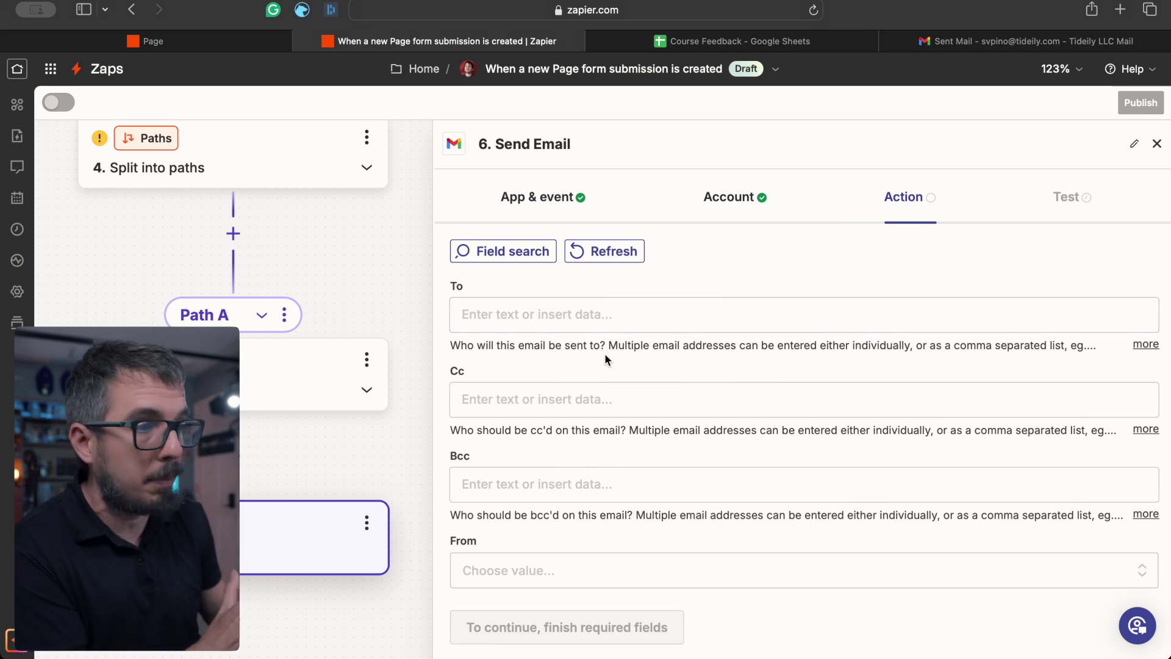
Step: Address the email To the form's Email answer, From the connected Gmail address
left_click(528, 316)
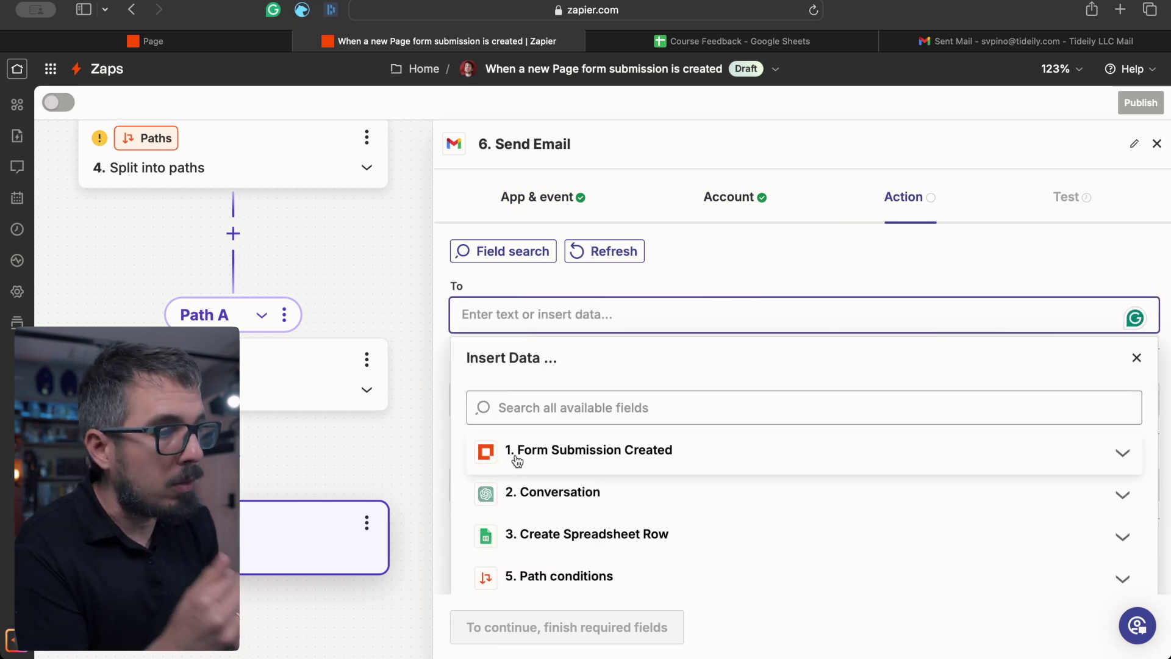
left_click(518, 450)
scroll(591, 488, "down", 10)
scroll(573, 439, "up", 3)
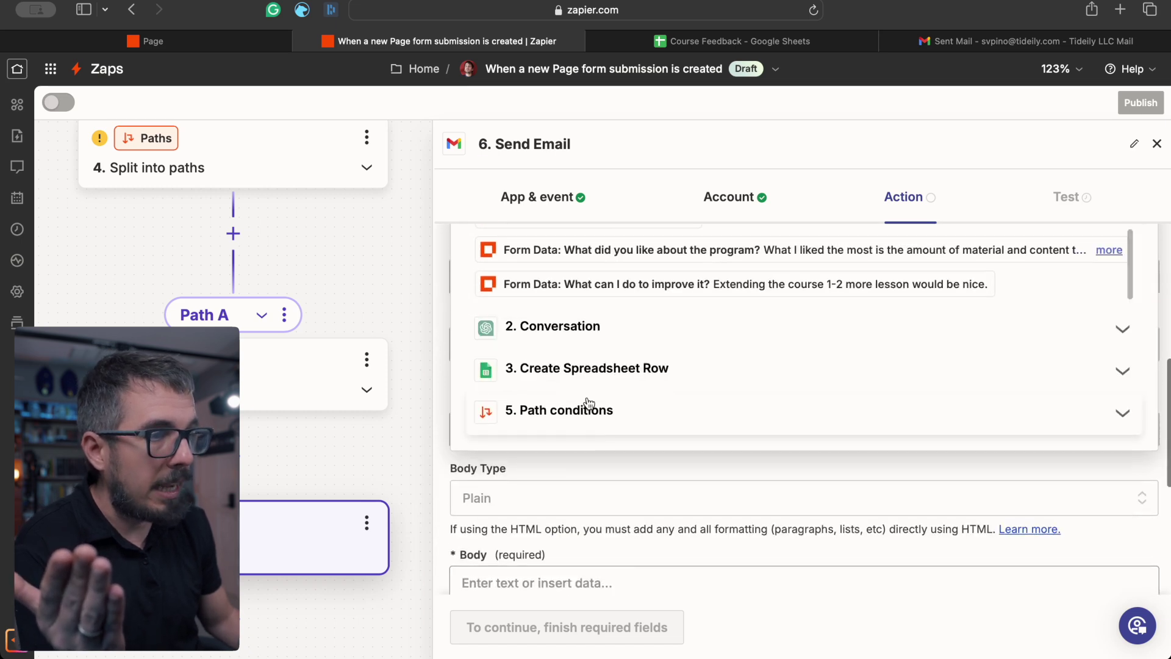
left_click(632, 259)
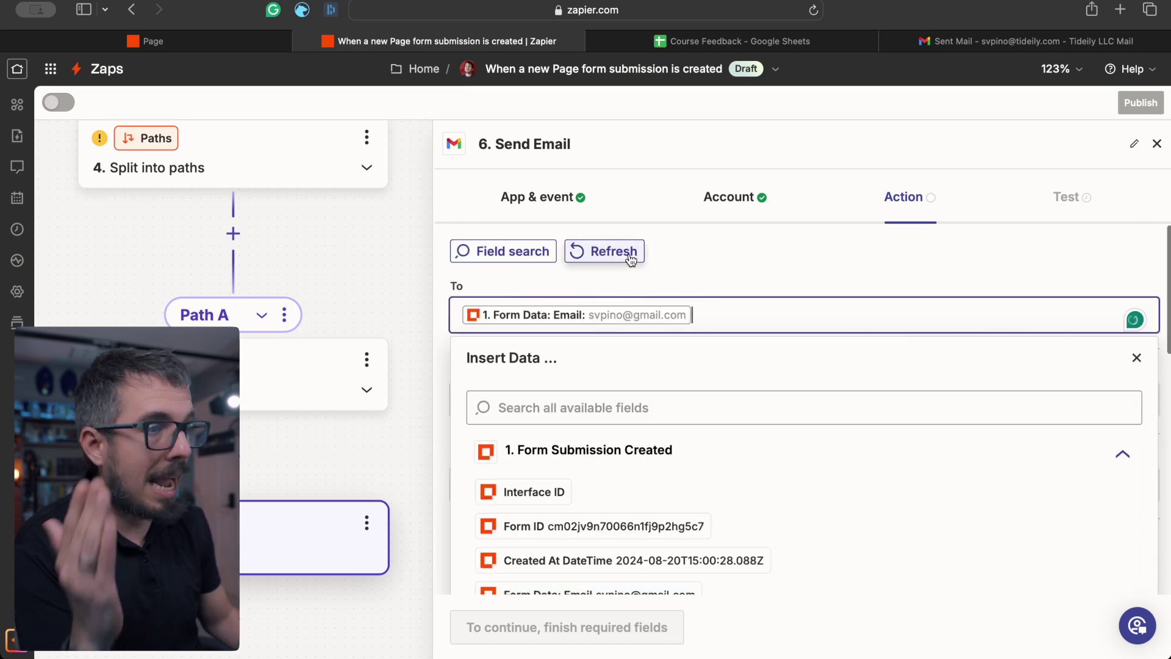
left_click(603, 288)
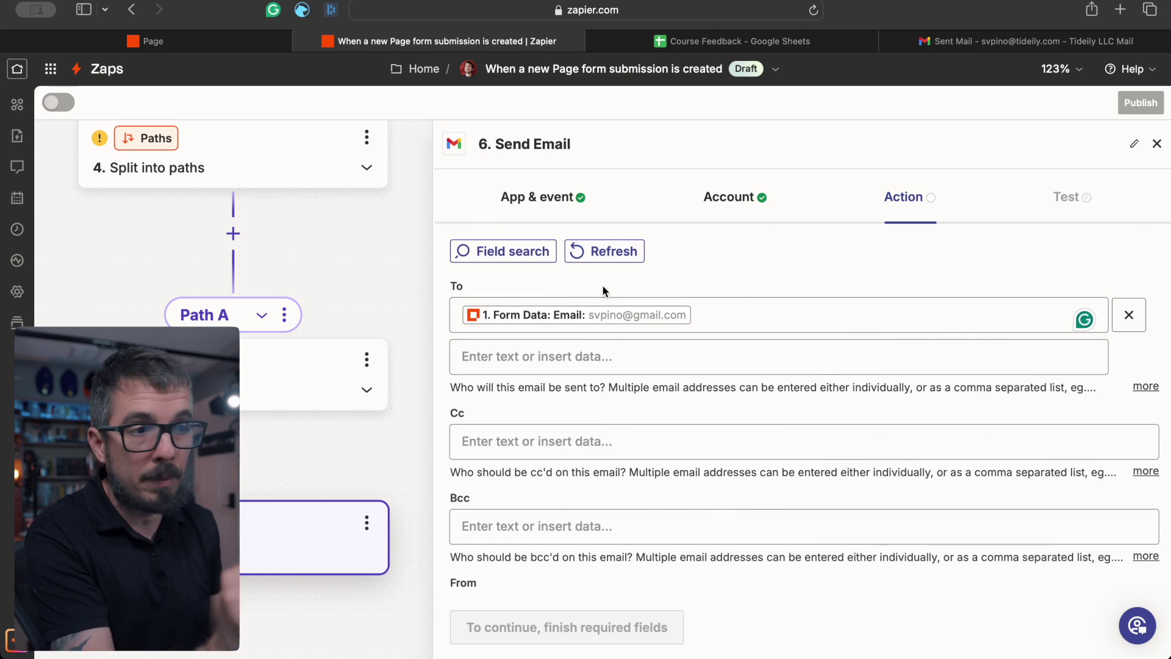
scroll(488, 488, "down", 2)
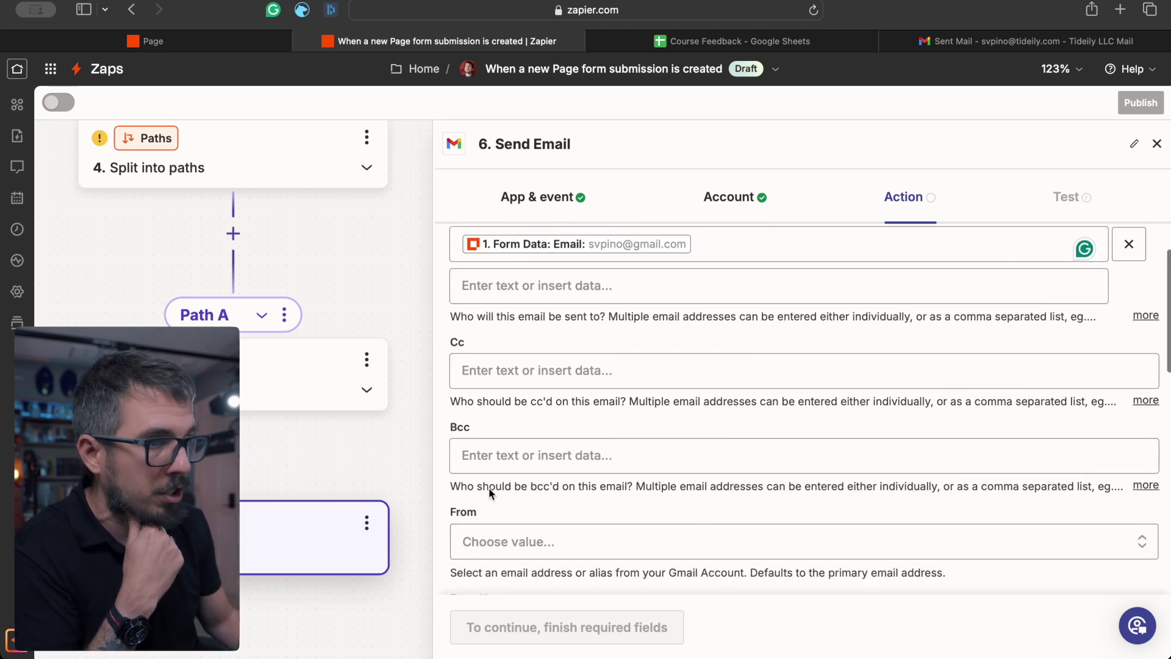
scroll(488, 488, "down", 1)
left_click(473, 471)
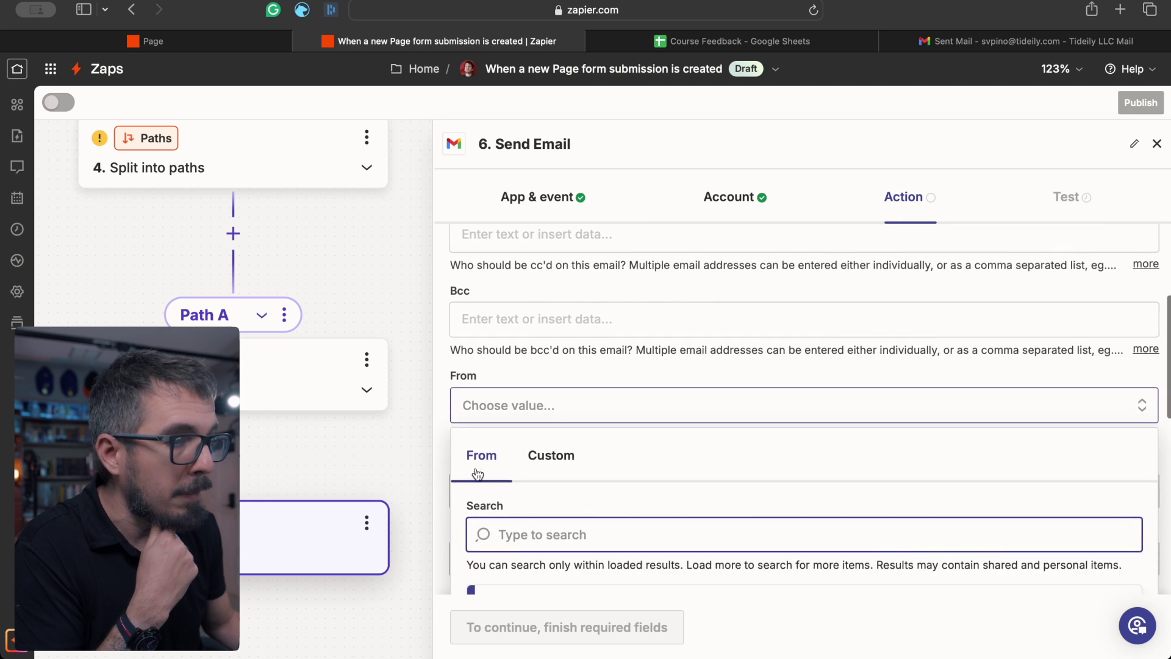
left_click(521, 564)
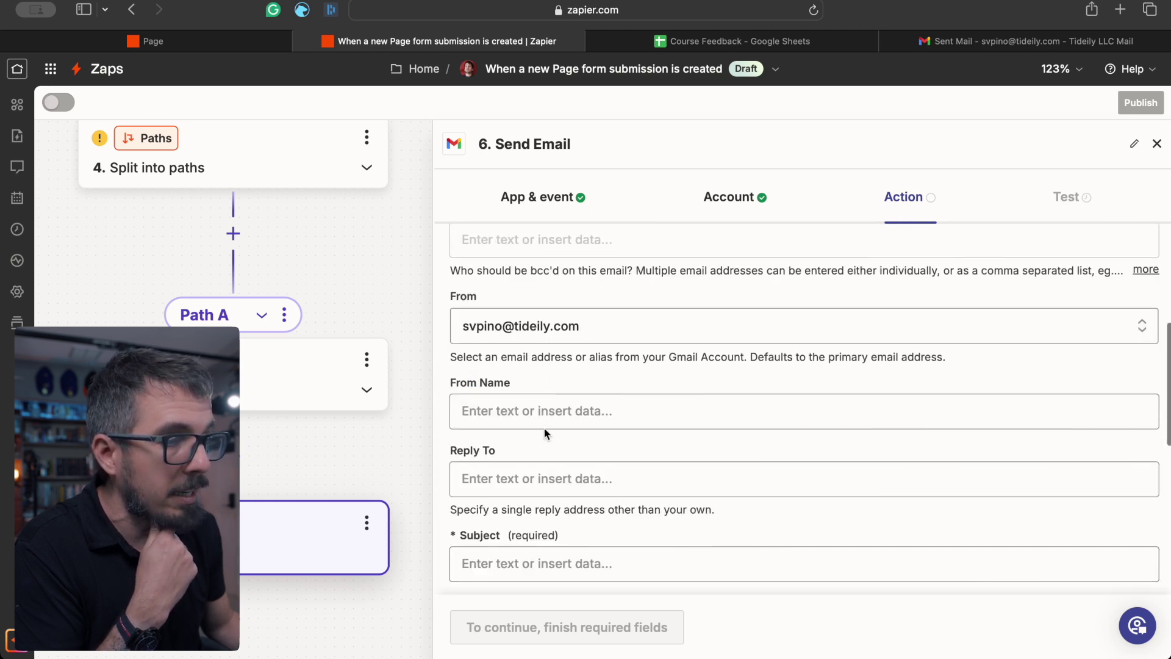
Step: Set the email subject to 'Thanks for the feedback!'
scroll(544, 429, "down", 3)
left_click(496, 442)
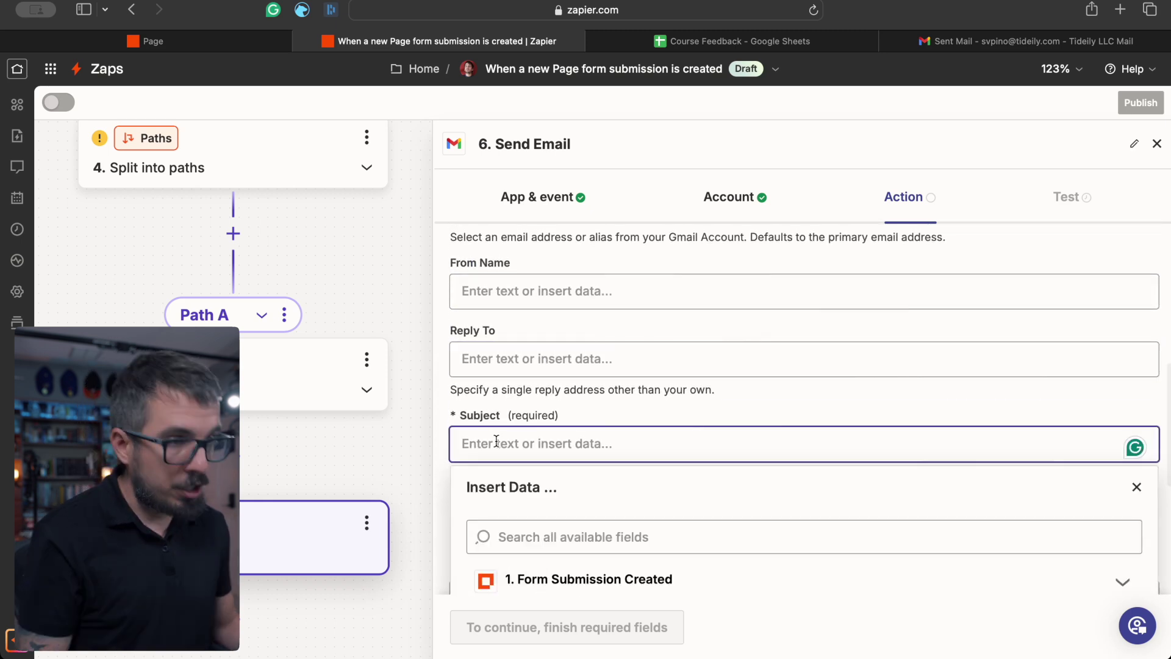
type("Tha")
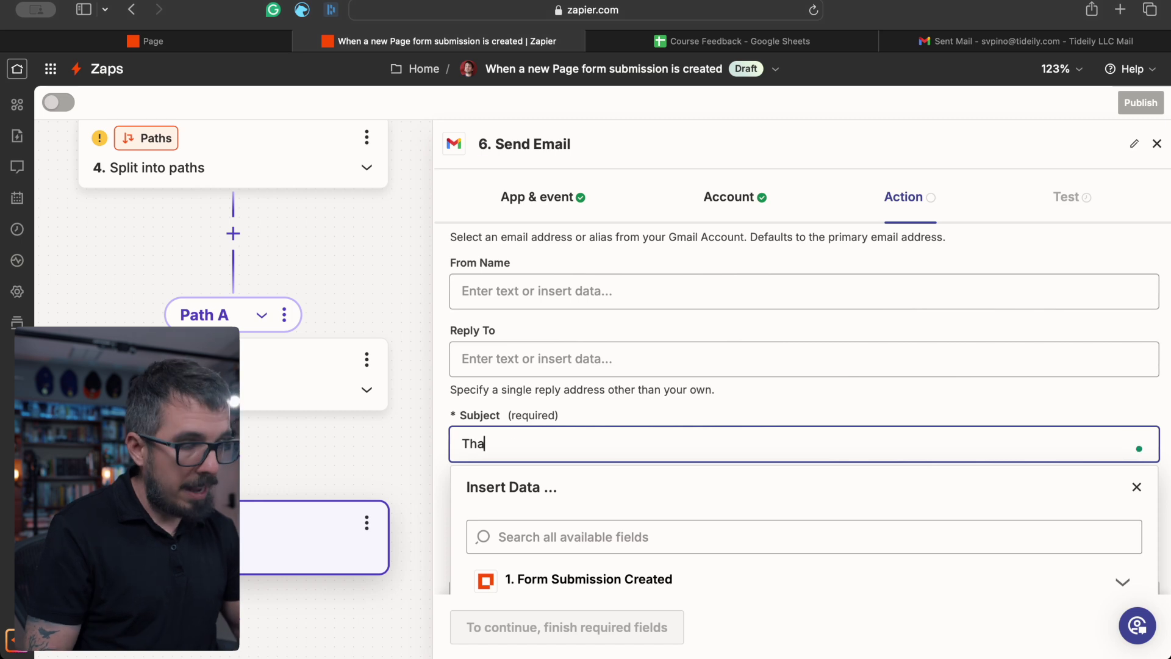
type("nks for the feedback!")
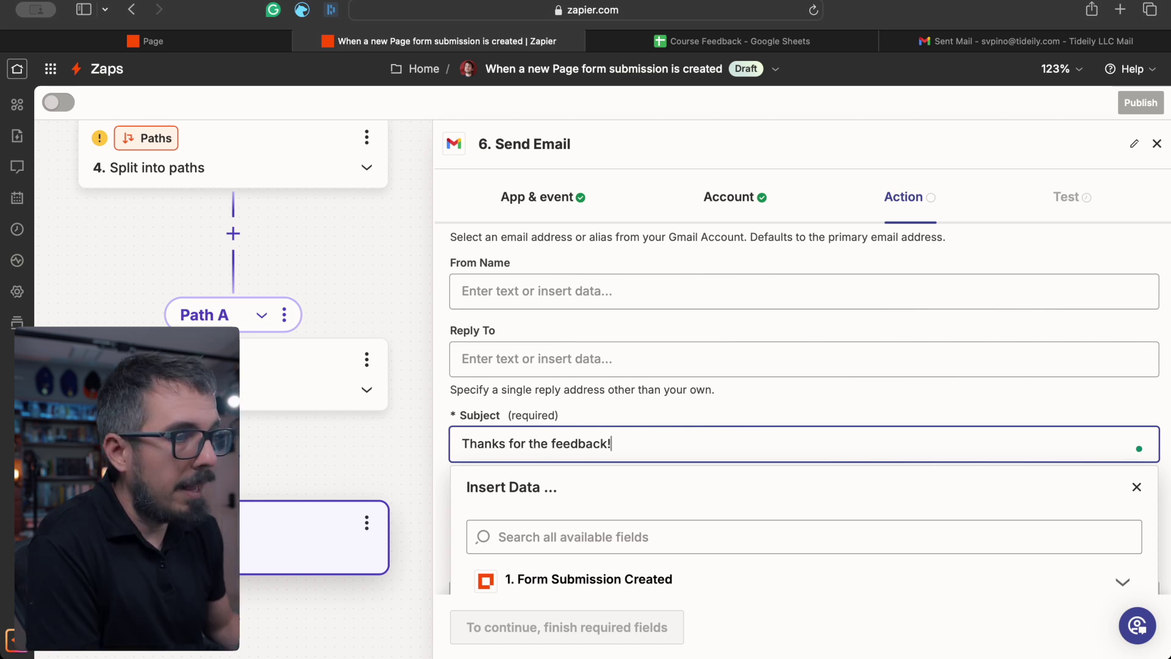
scroll(504, 434, "down", 5)
left_click(405, 318)
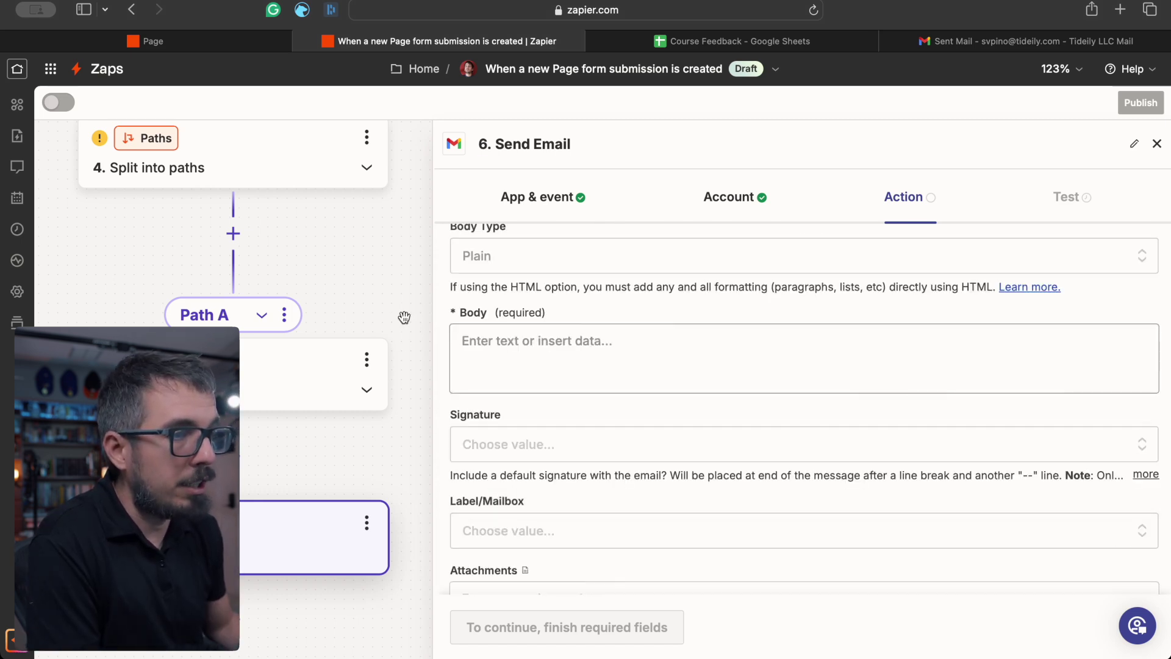
Step: Start the body with 'Hi there,' and the sentence introducing ChatGPT's AI-generated action items
left_click(504, 338)
type("Hi there,")
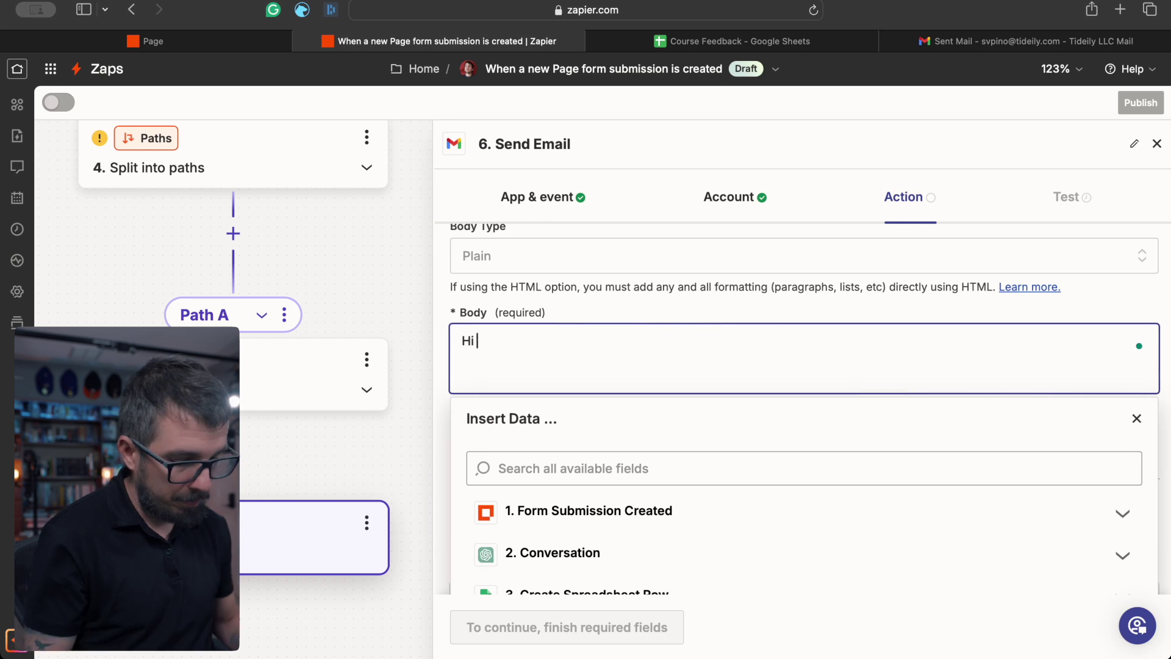
key("Return")
key("Return")
type("This is an AI response b")
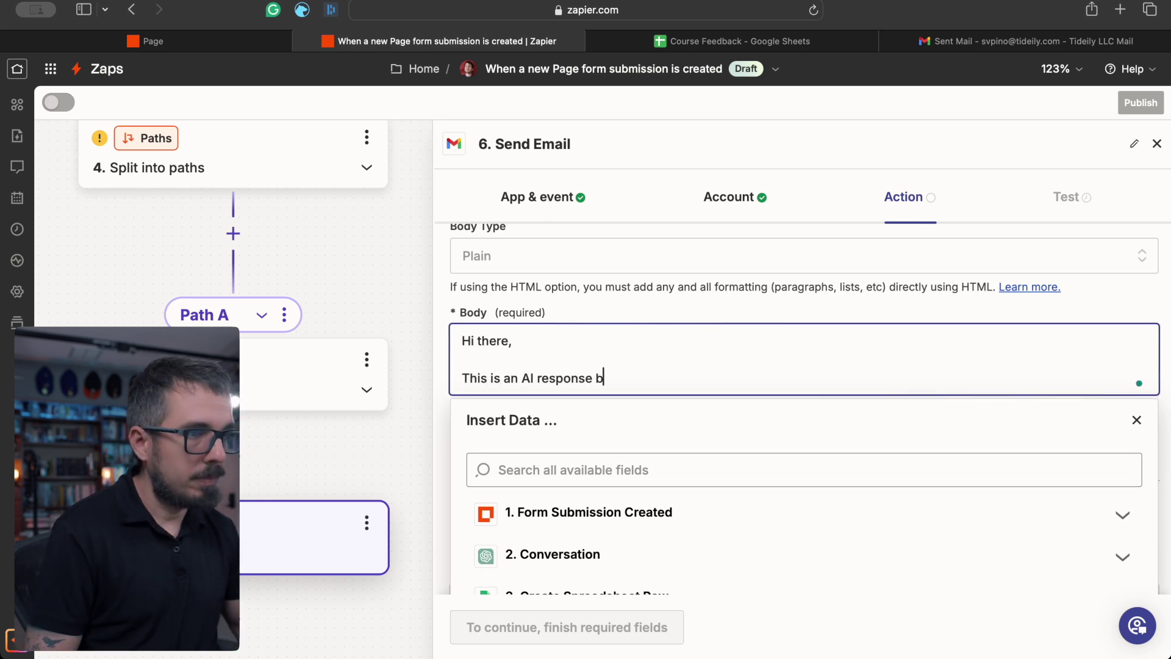
type("ut I wanted to let you know that I received your fee")
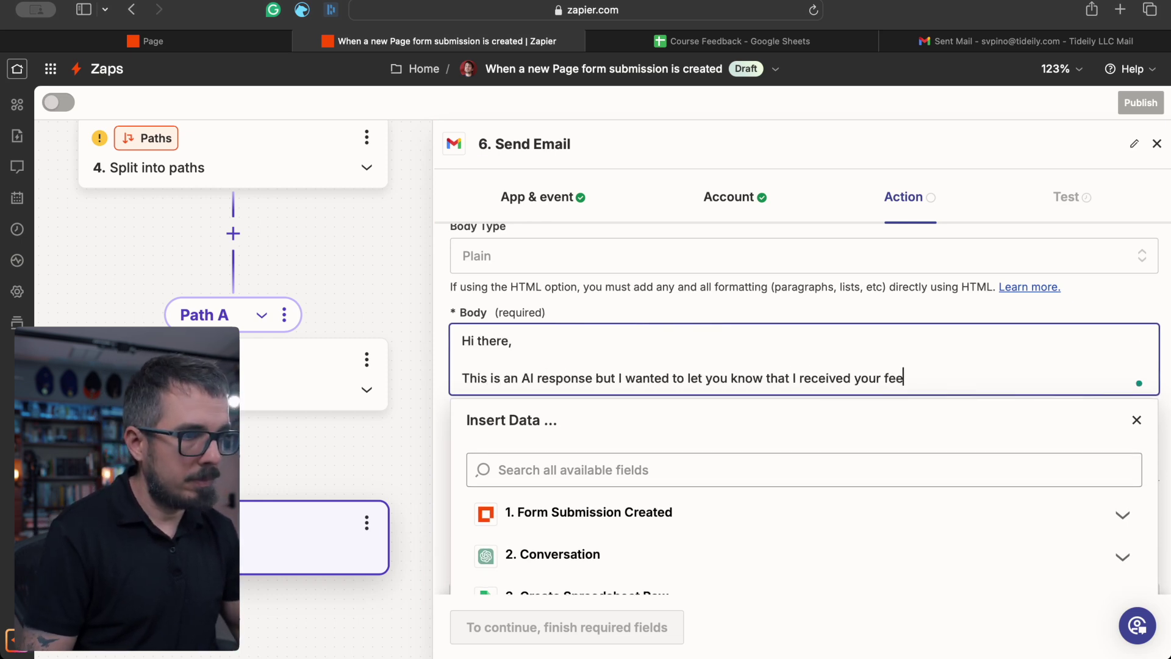
type("items that ChatGPT decided to")
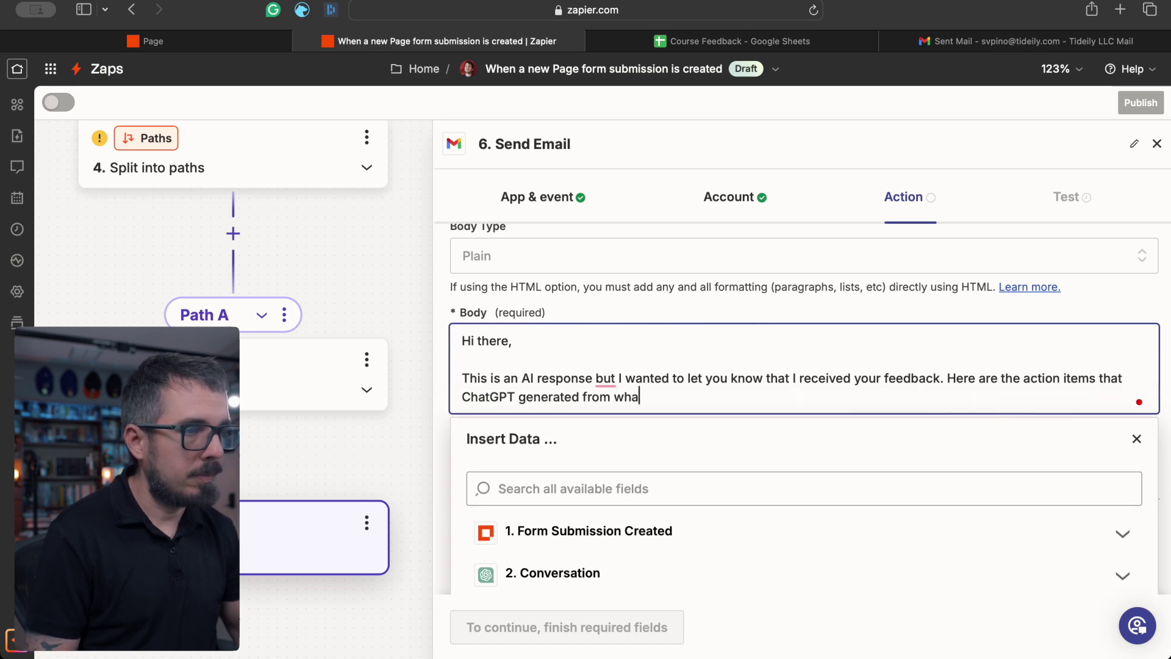
type(":")
left_click(591, 378)
type(",")
left_click(720, 396)
key("Return")
key("Return")
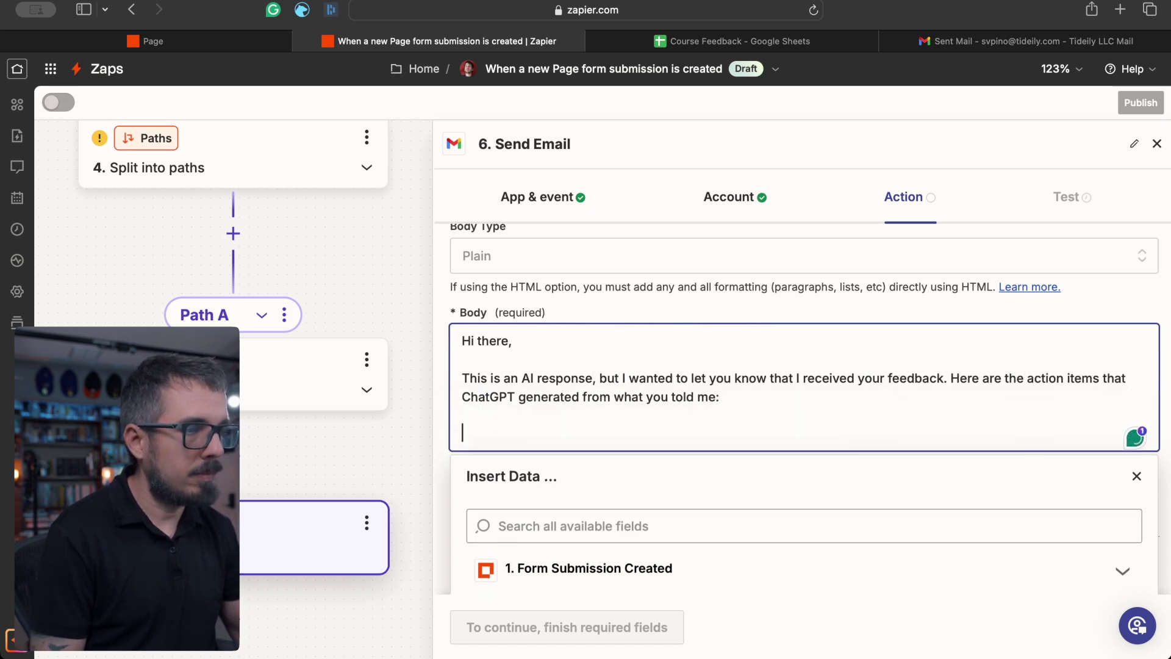
Step: Add 'Let me know if I'm missing something.', a 'Thanks,' sign-off and the AI bot signature
type("Let me know if I'm missing some")
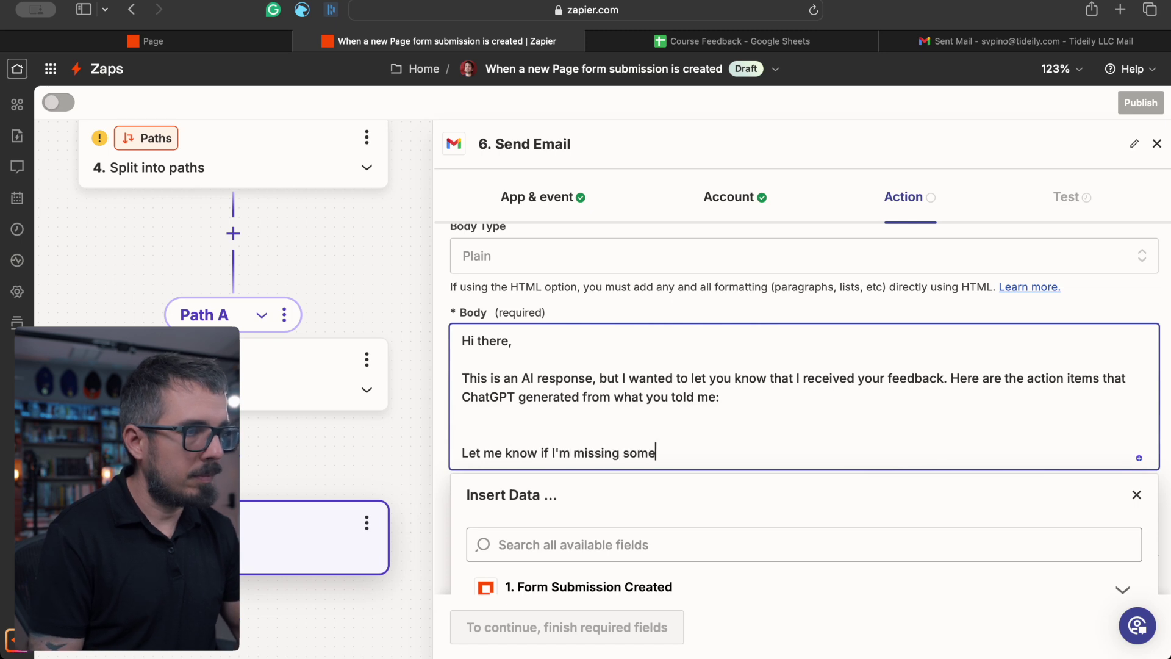
type("thing.  Thanks,")
key("BackSpace")
type(".")
key("Return")
key("Return")
type("Thanks,")
key("Return")
type("Santiago's AI")
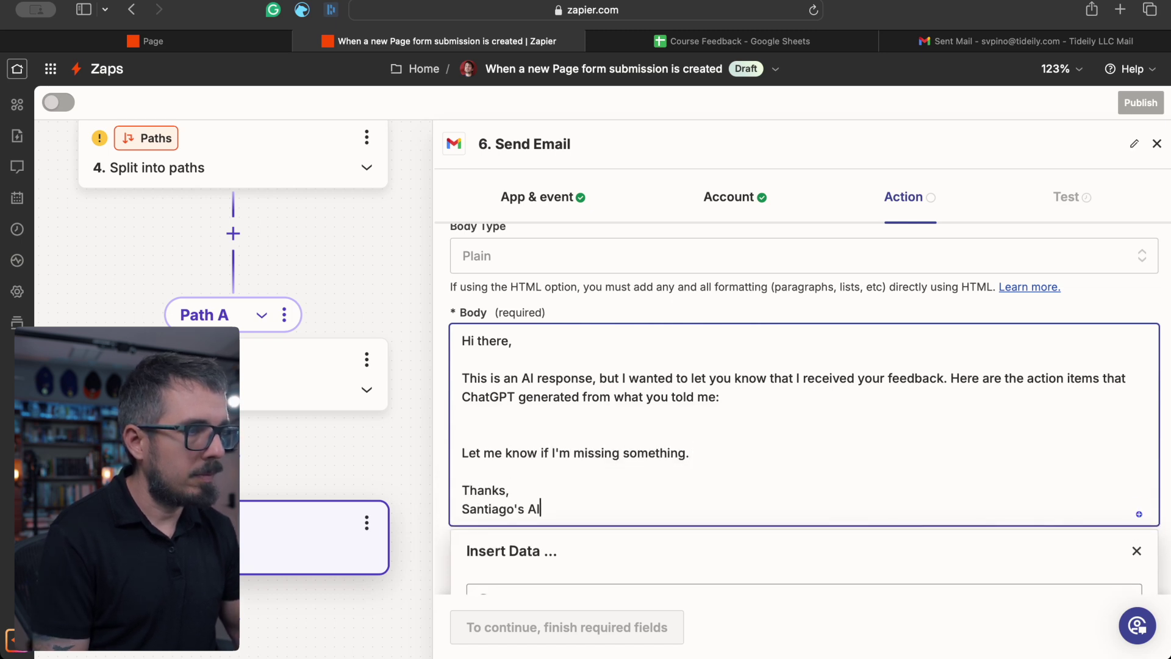
type(" bot.")
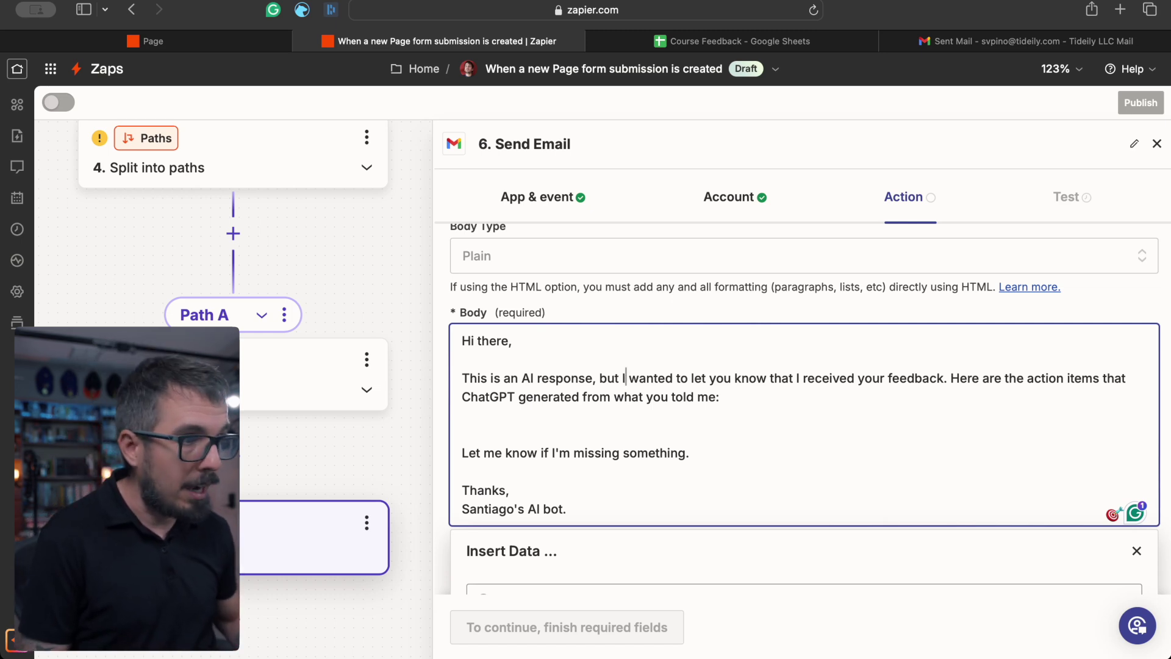
key("Return")
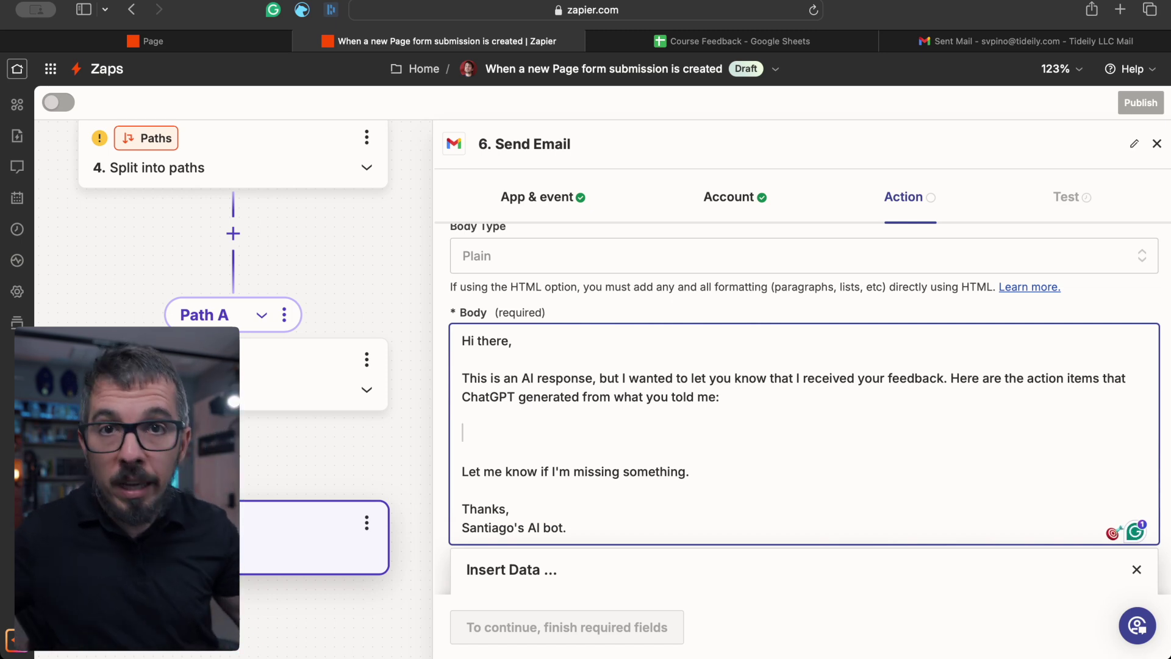
Step: Insert the 2. Conversation Reply field into the Gmail body and confirm the action settings
scroll(735, 427, "down", 4)
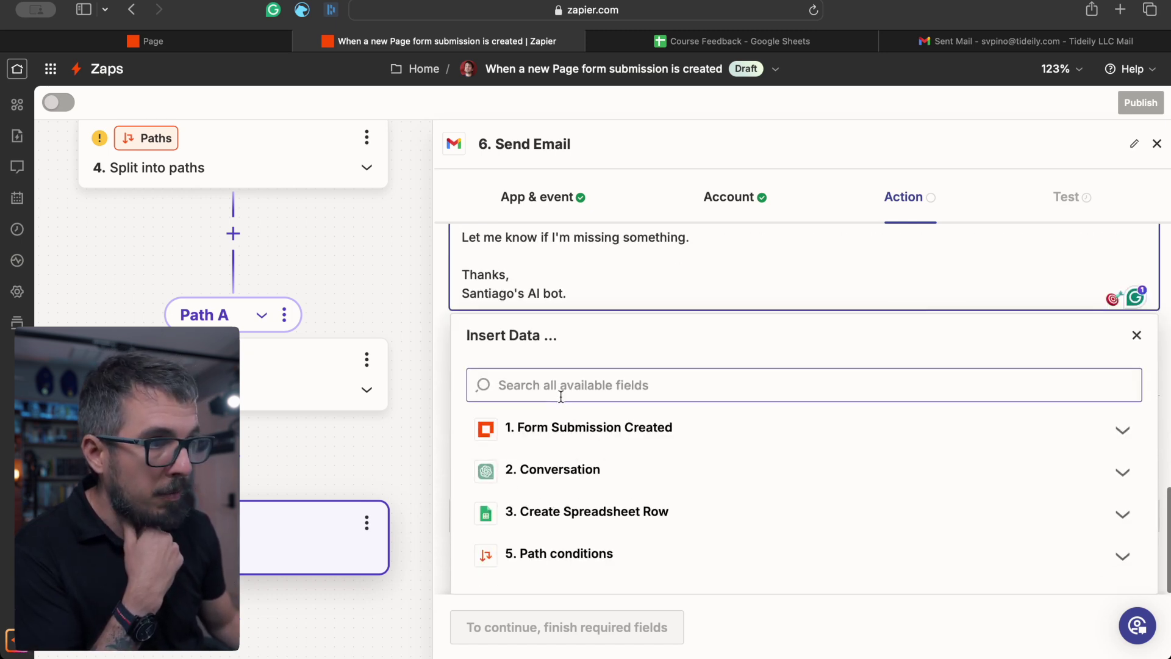
left_click(561, 483)
scroll(561, 485, "down", 8)
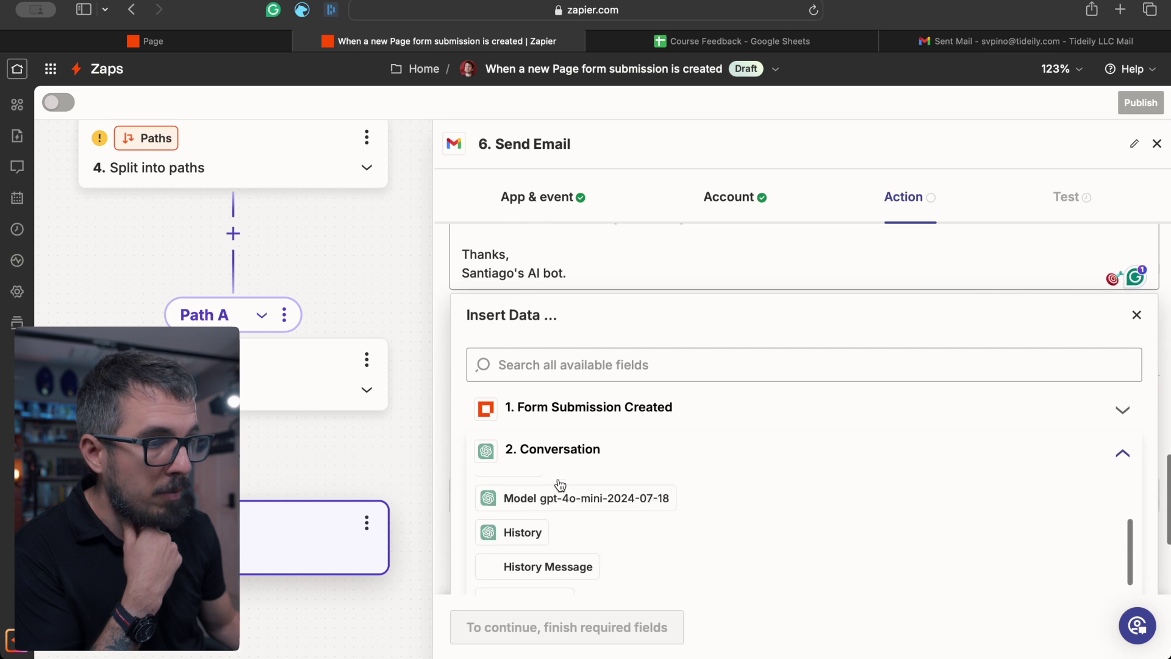
left_click(552, 438)
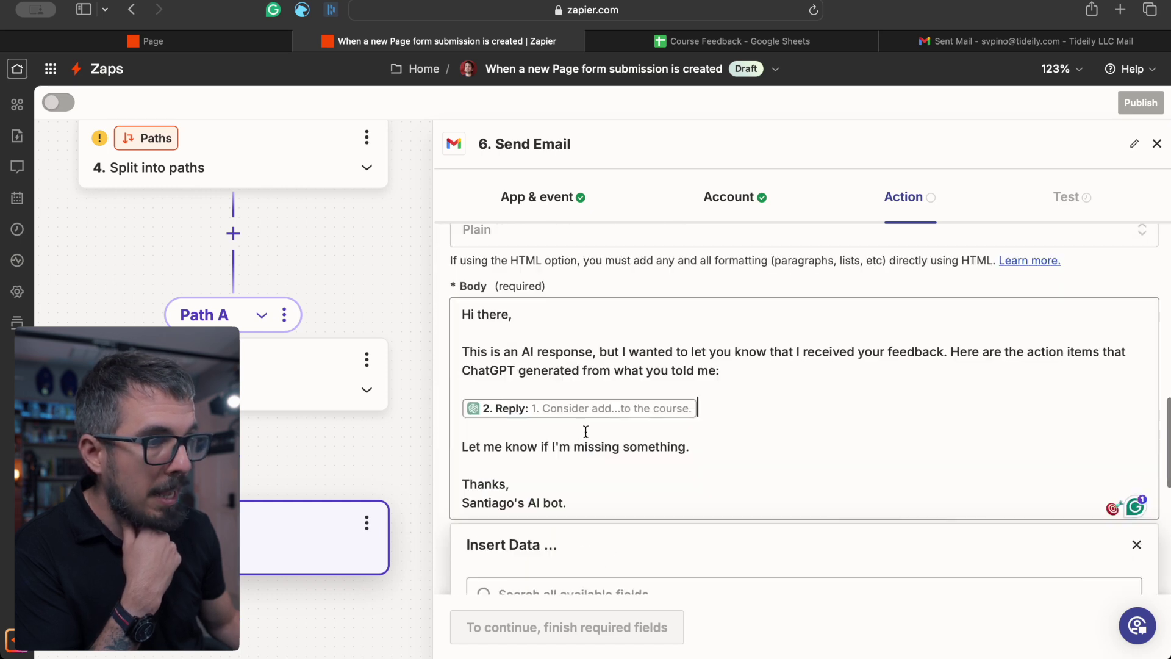
left_click(620, 513)
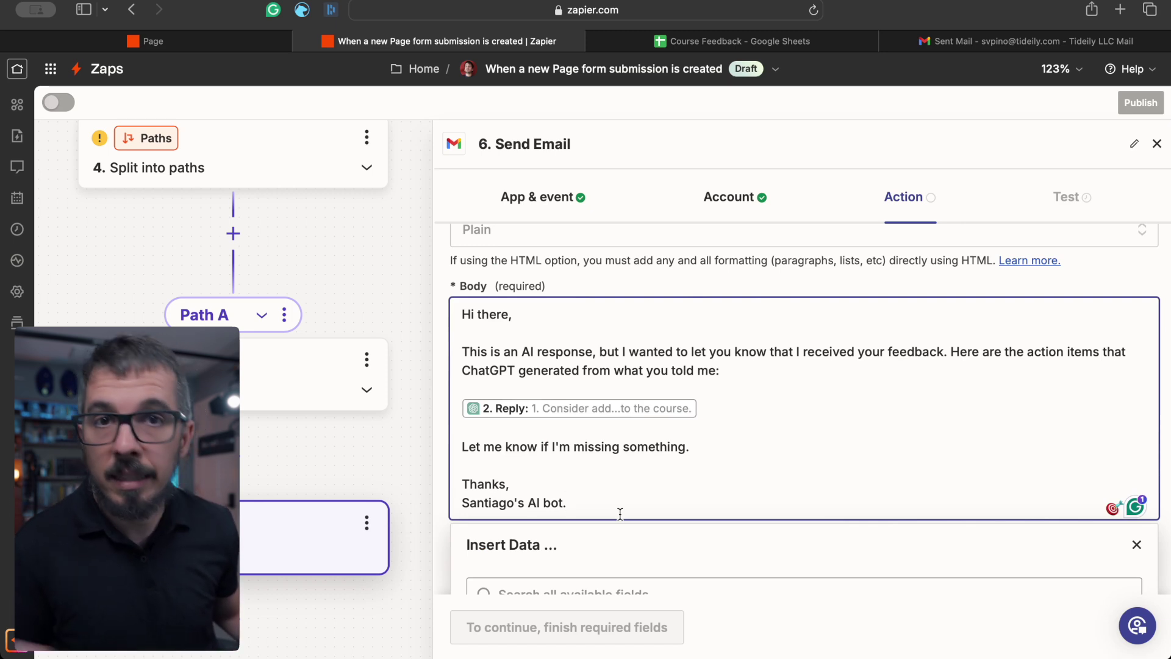
scroll(641, 500, "down", 8)
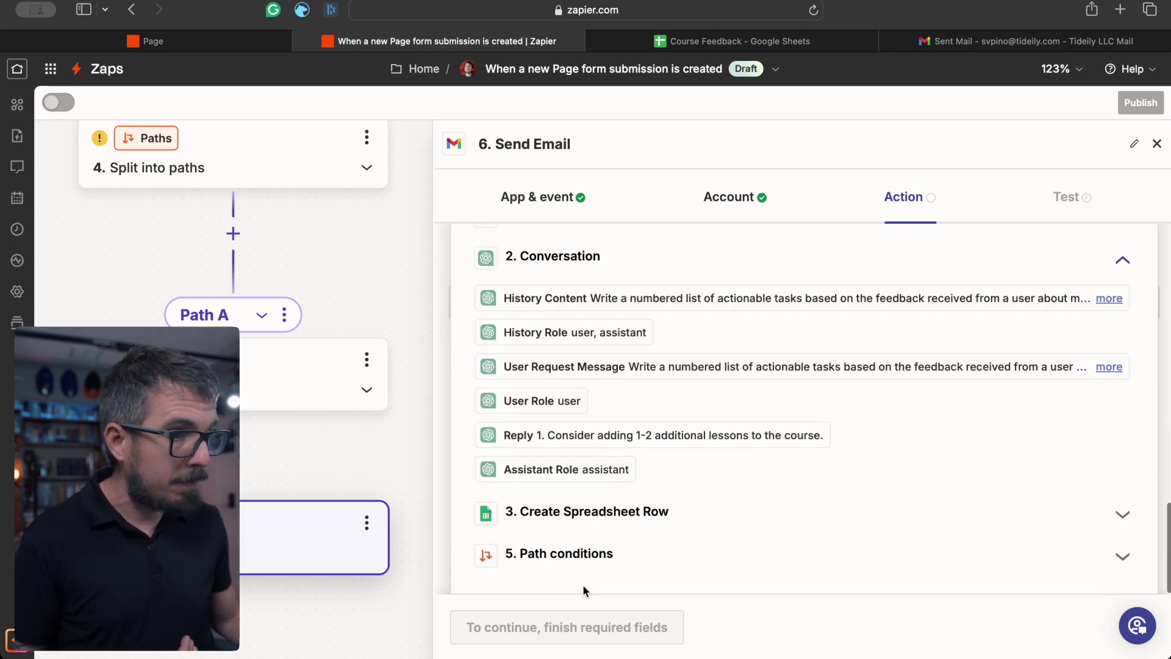
scroll(610, 549, "up", 10)
scroll(668, 373, "up", 2)
scroll(536, 517, "down", 4)
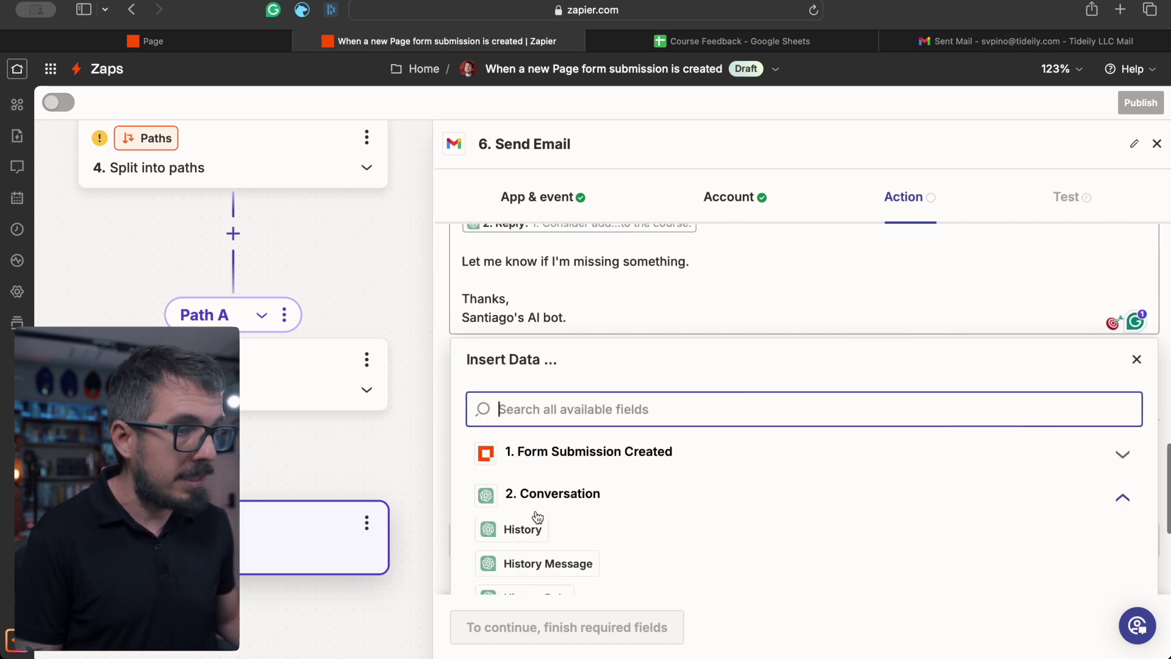
scroll(537, 525, "down", 4)
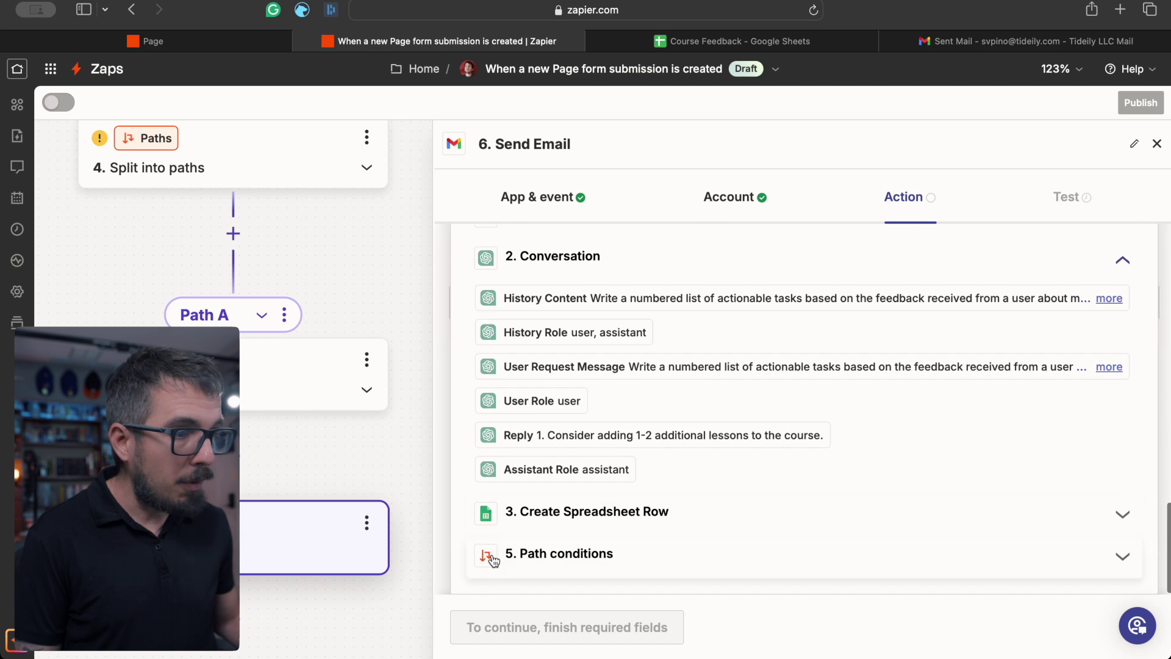
left_click(446, 417)
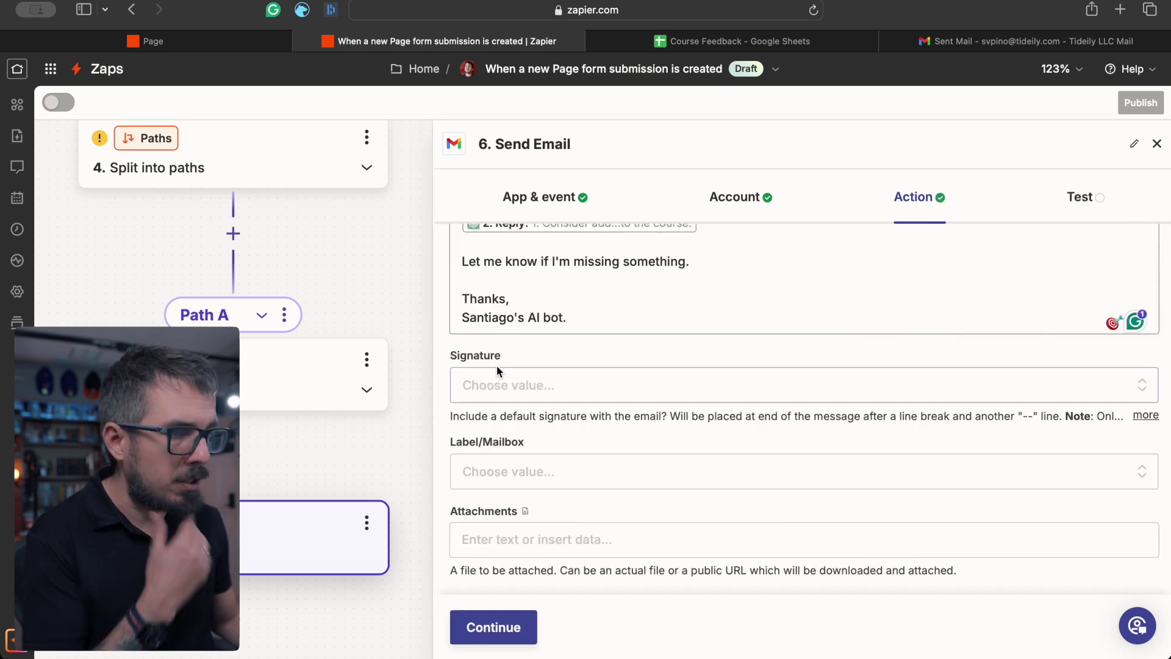
scroll(497, 370, "up", 3)
scroll(498, 390, "down", 3)
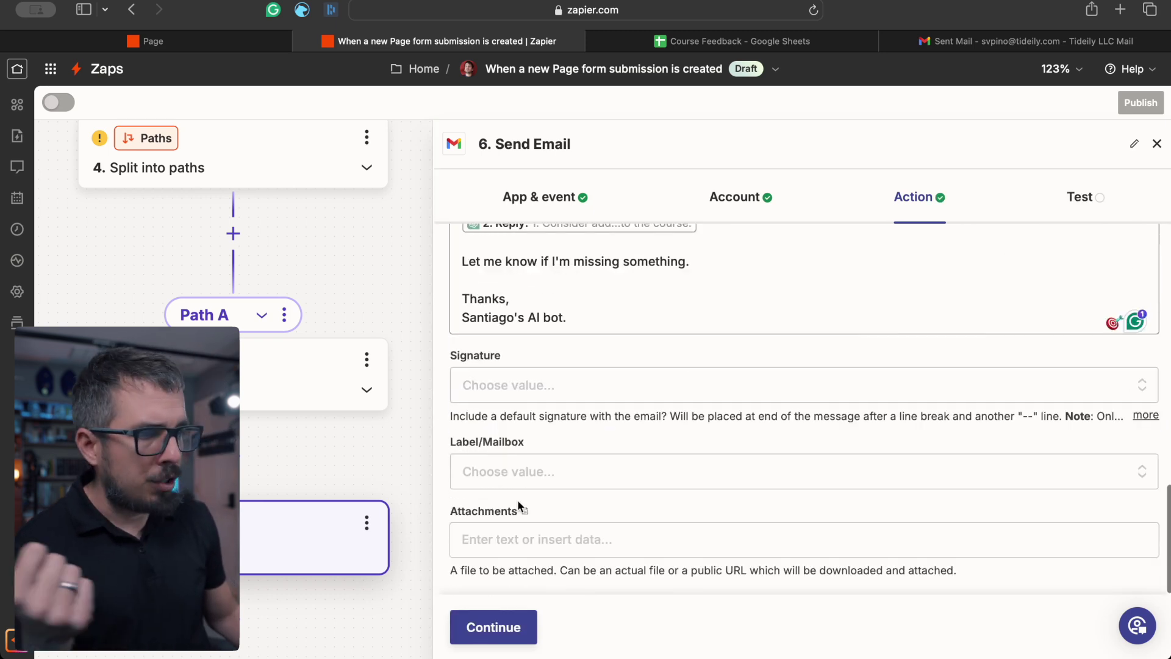
left_click(477, 629)
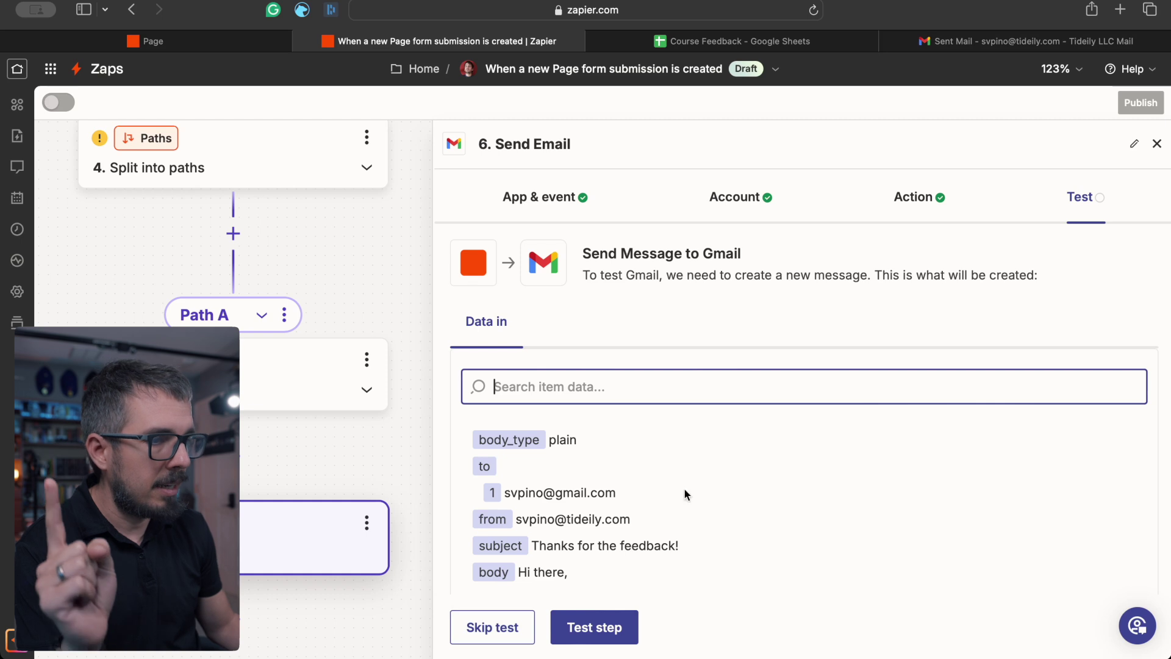
Step: Send a test email from the Gmail step and view it in Gmail's Sent Mail
left_click(606, 638)
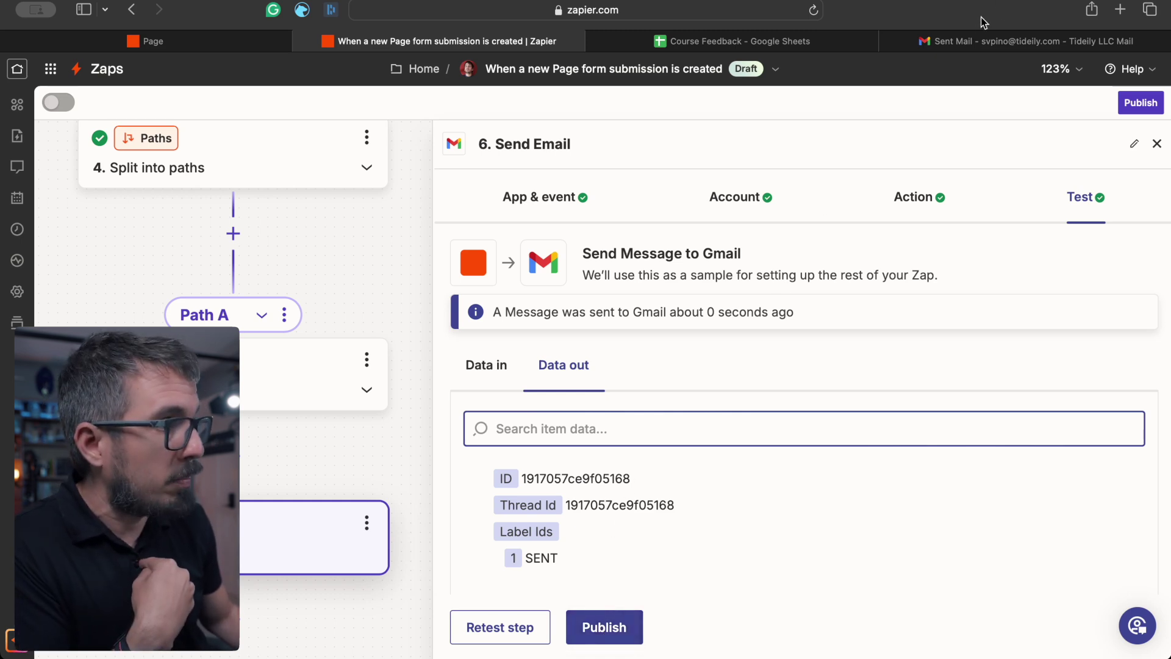
left_click(970, 39)
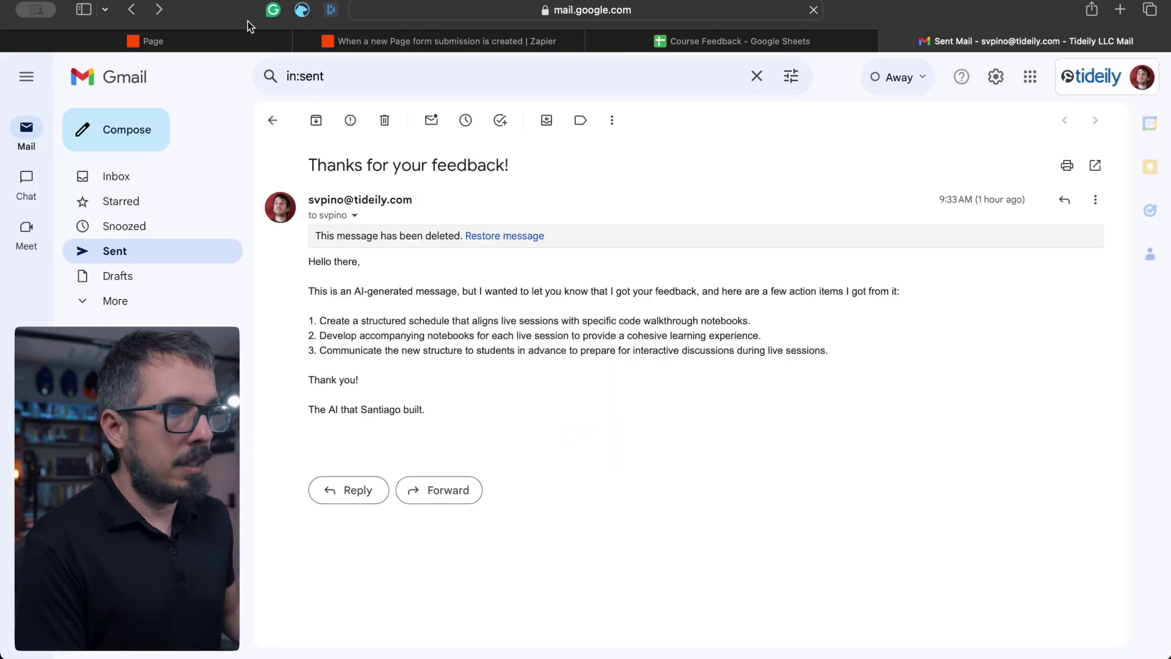
Step: Review the sent 'Thanks for the feedback!' email and its action item in Gmail, then return to Zapier
left_click(141, 250)
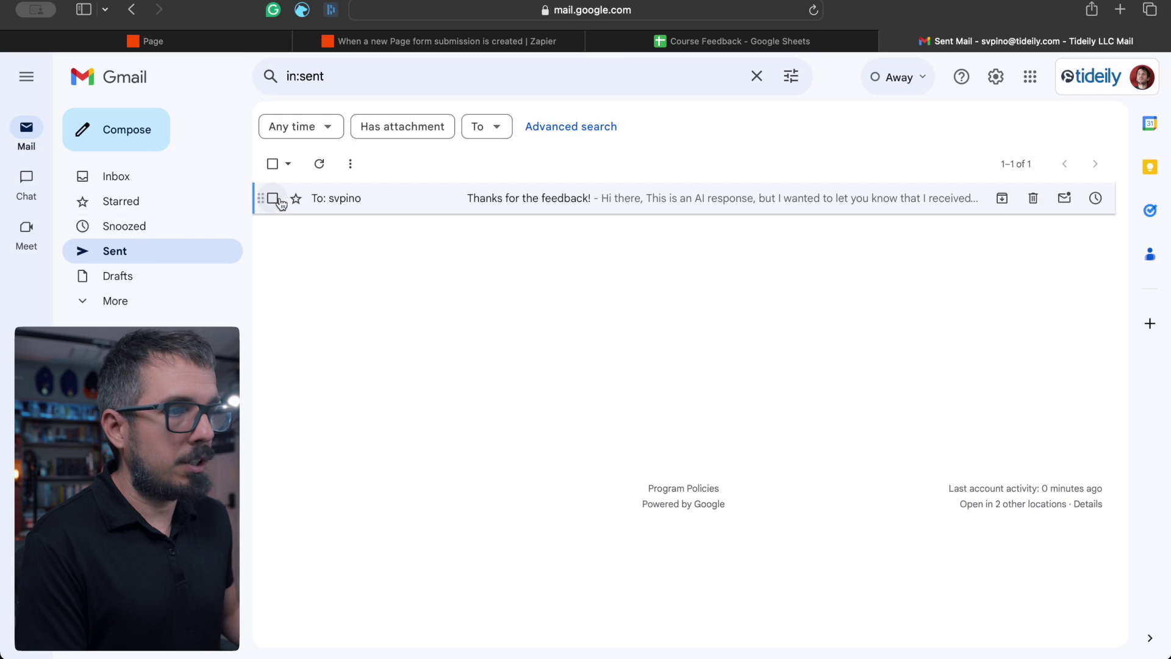
left_click(341, 205)
left_click_drag(309, 236, 514, 371)
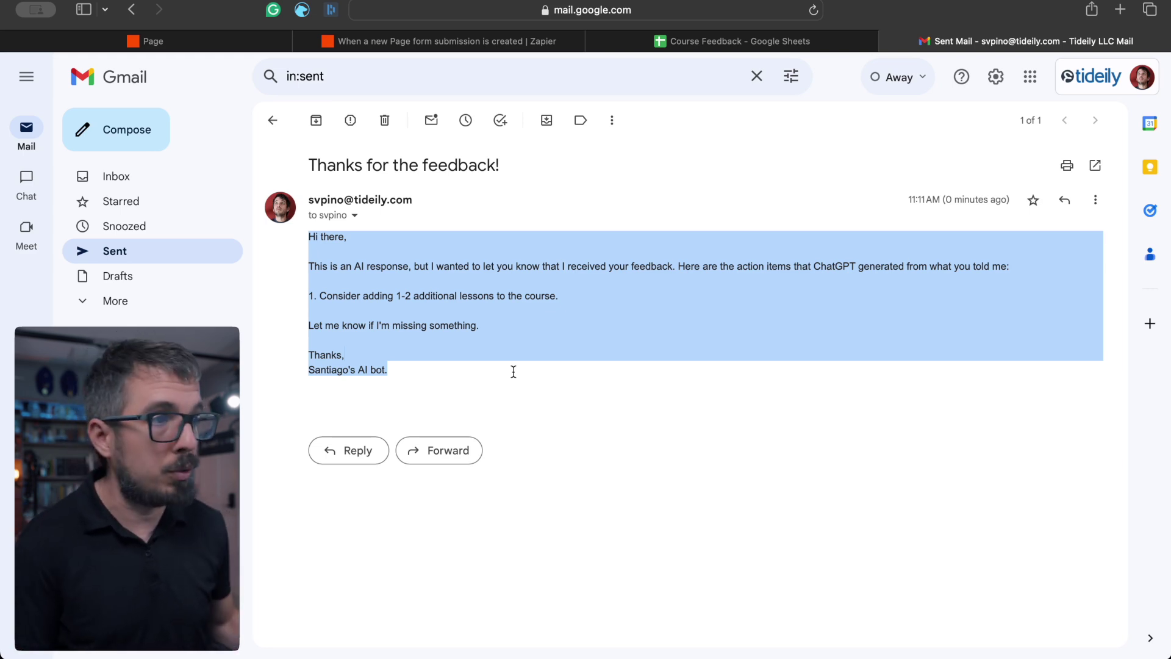
left_click(475, 42)
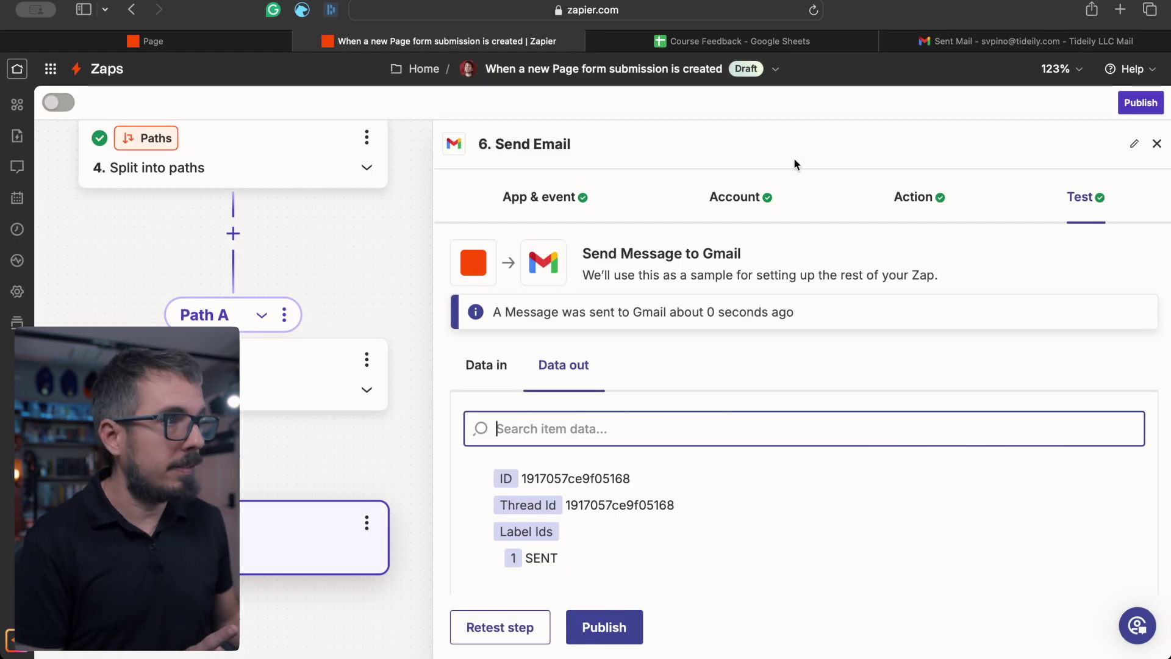
Step: Publish the six-step Zap as live version v1 and dismiss the published notice
left_click(1123, 105)
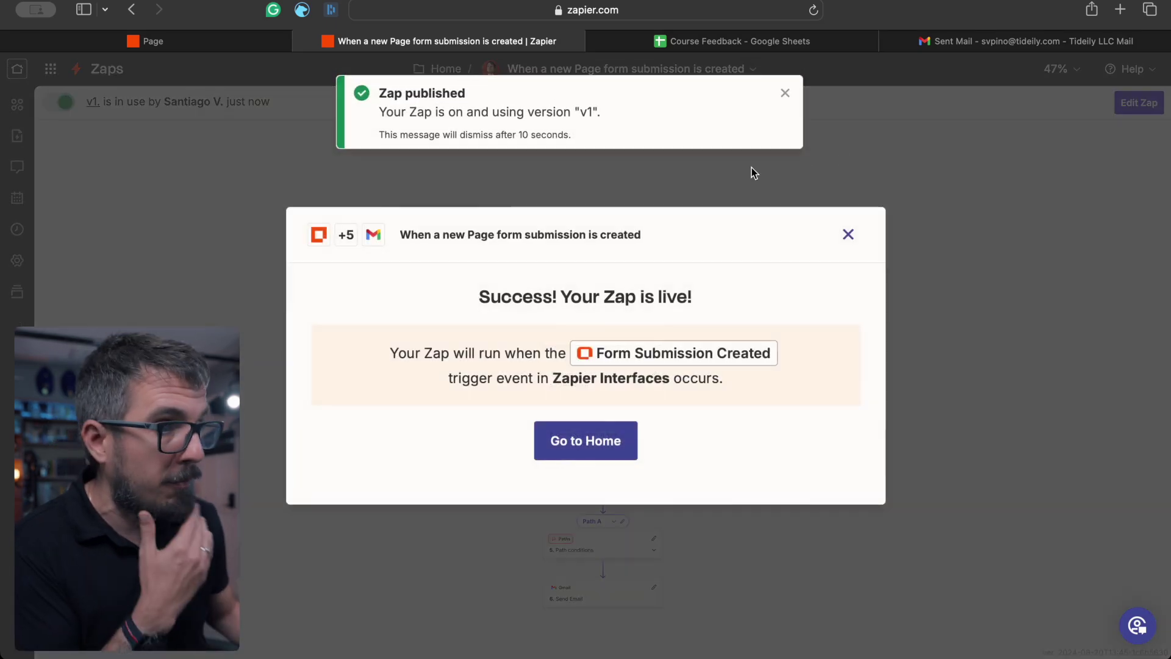
left_click(785, 93)
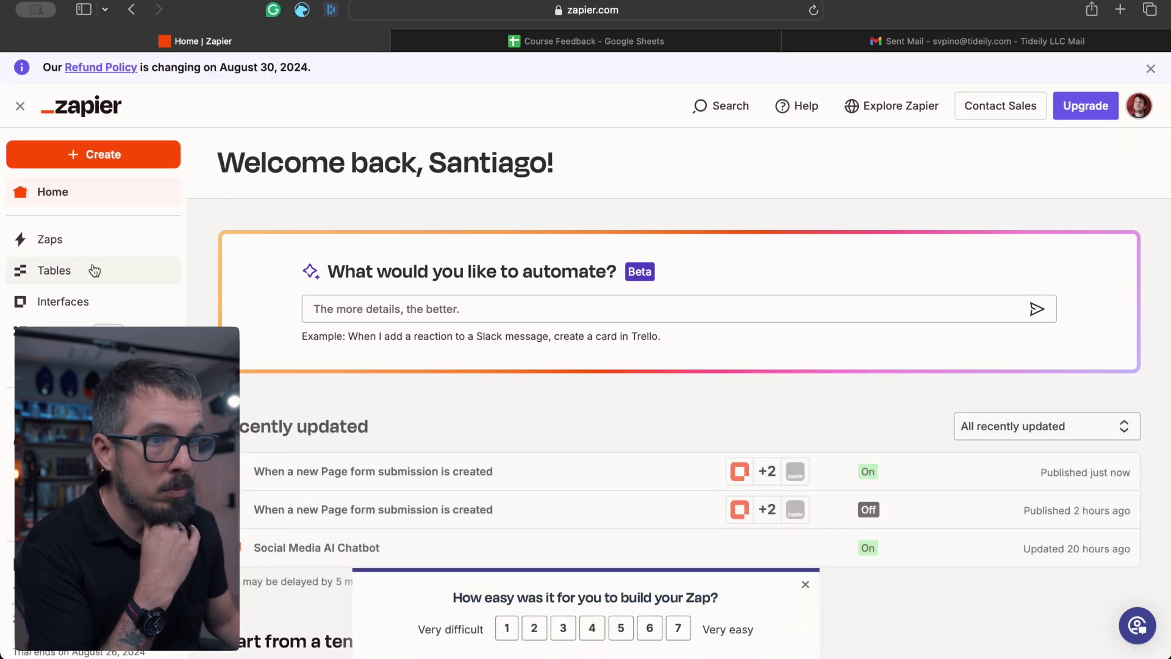
Step: Open the published Form Interface page and paste praise for the live sessions as the first answer
left_click(68, 301)
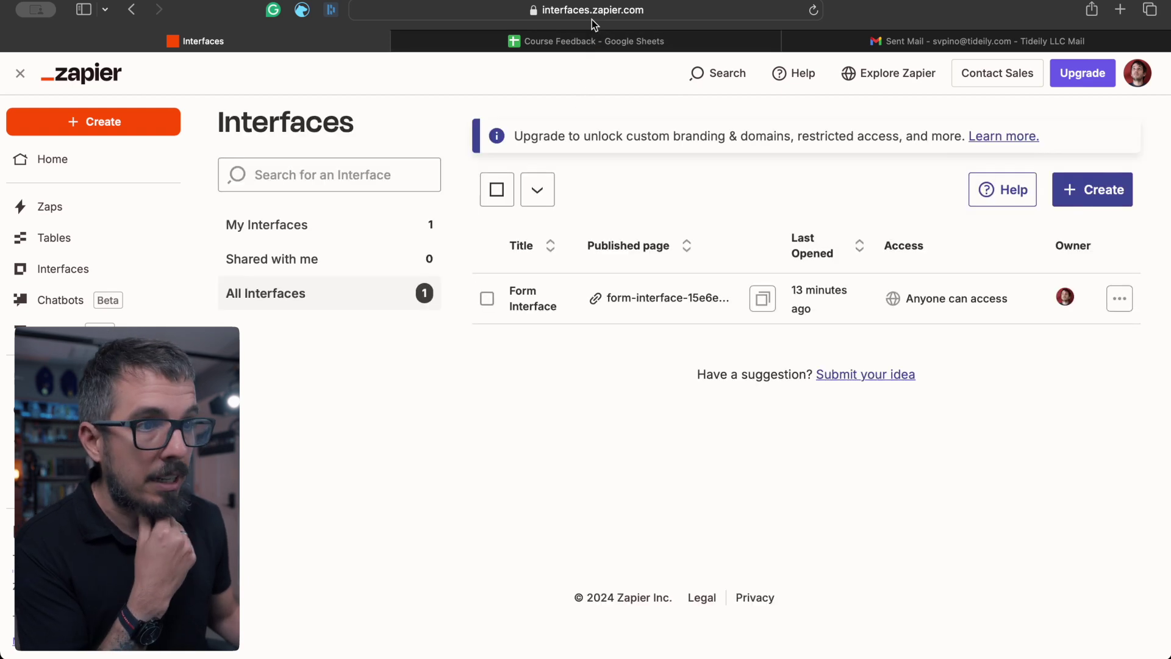
left_click(624, 299)
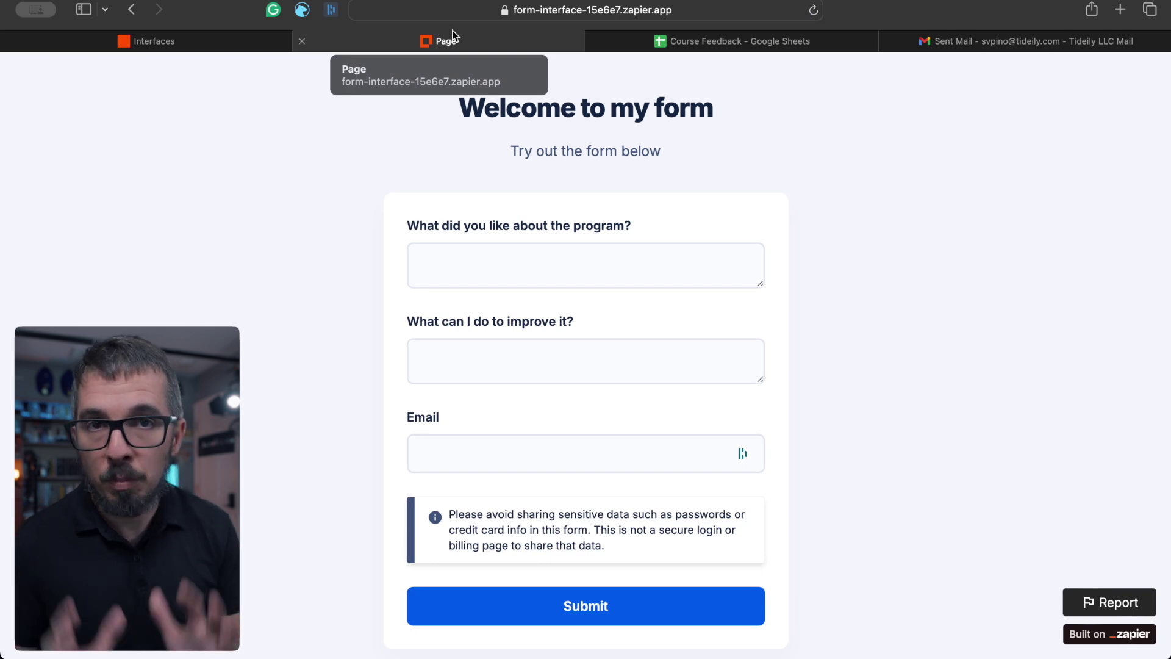
left_click(526, 273)
type("The live sessions are definitely the best part of the course.")
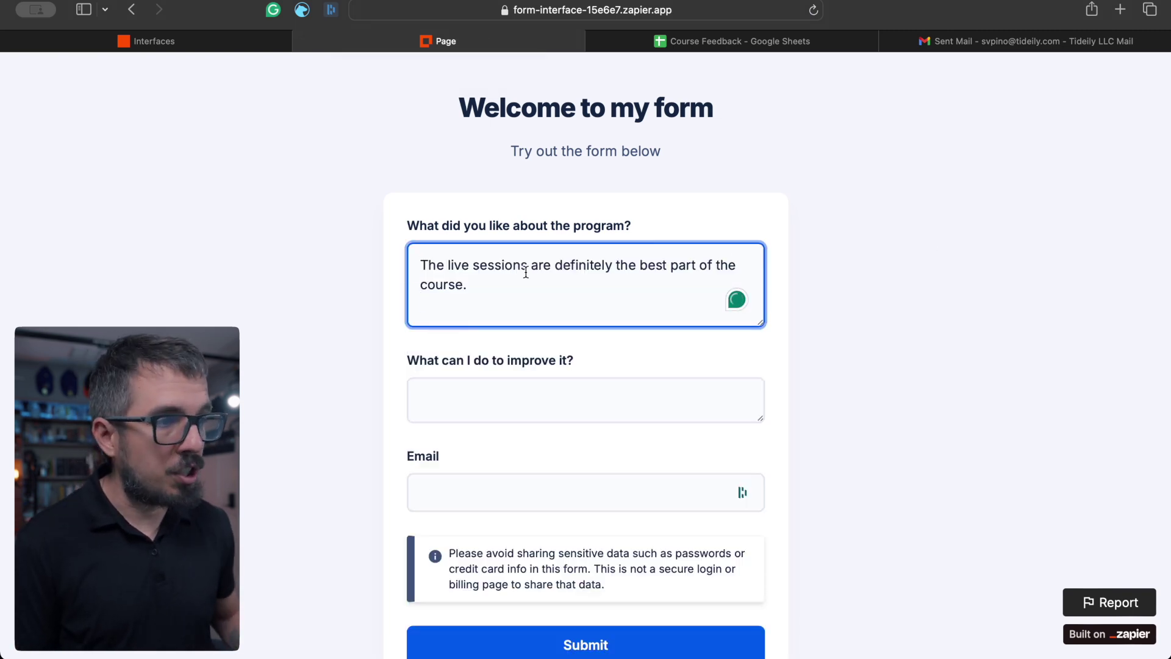
Step: Add the improvement suggestion, autofill the respondent's saved e-mail, and submit the feedback form
key("BackSpace")
key("Tab")
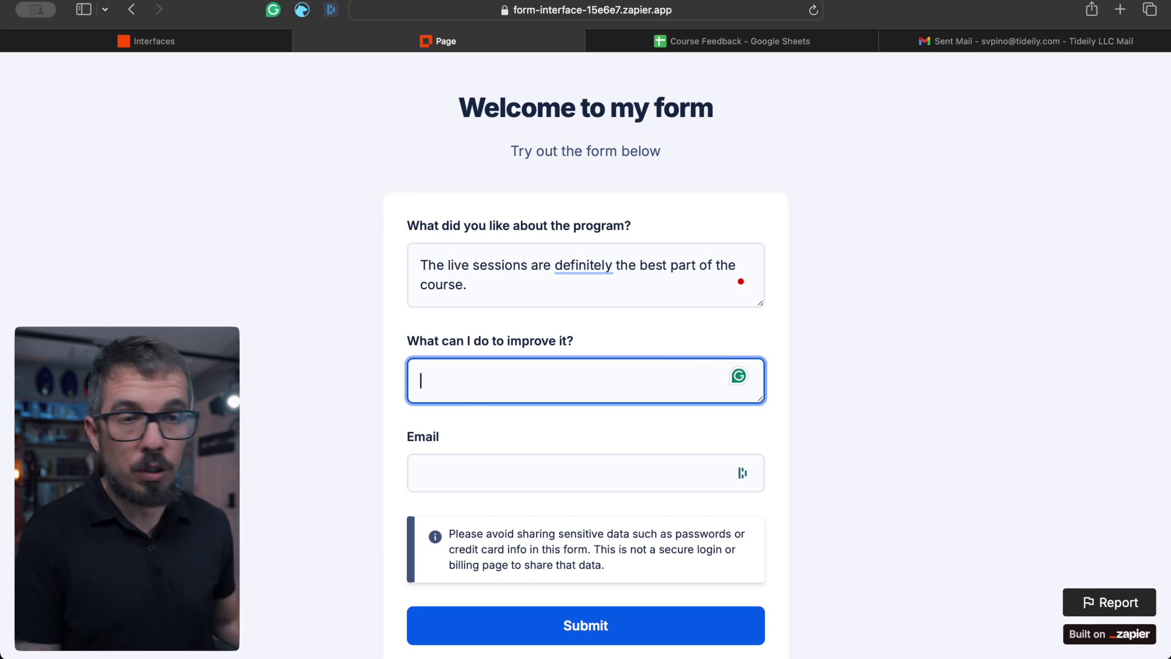
type("I think that code walk though and the live session need to have sequence, as the current program documentation completely isolated the live session from the code walk though. A better structure would have been if after a specific live session we have specific notebooks to go though, this way we can ask very rich quality of  question making the live session more energetic and informative to all.")
scroll(571, 417, "down", 1)
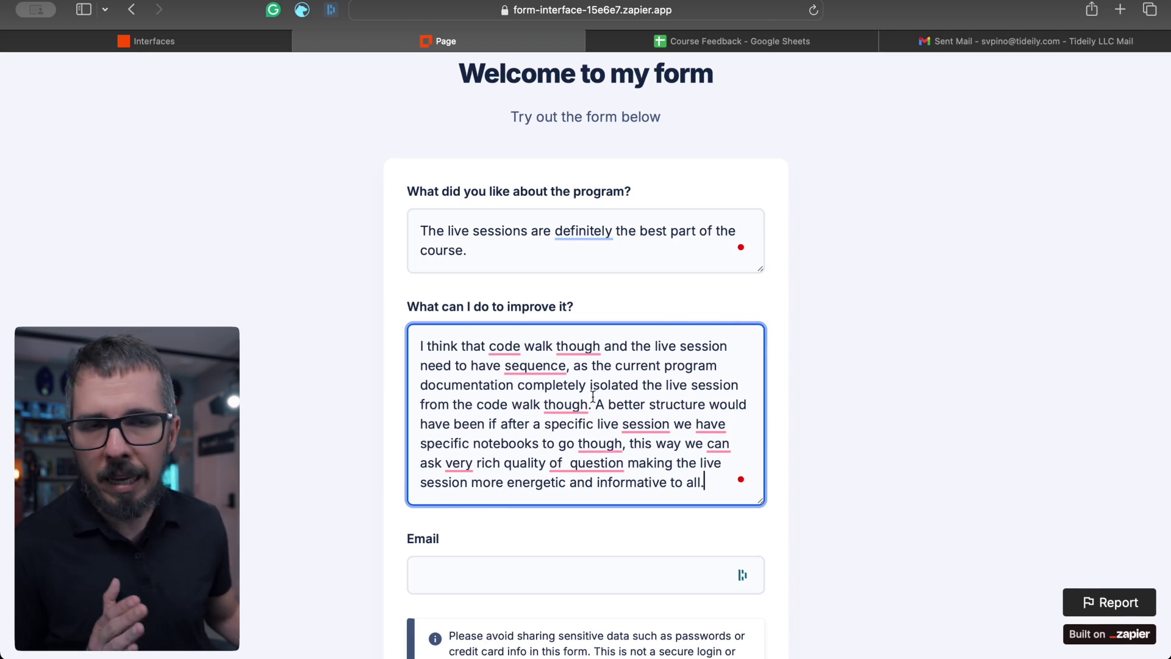
left_click(536, 573)
left_click(507, 608)
scroll(536, 536, "down", 5)
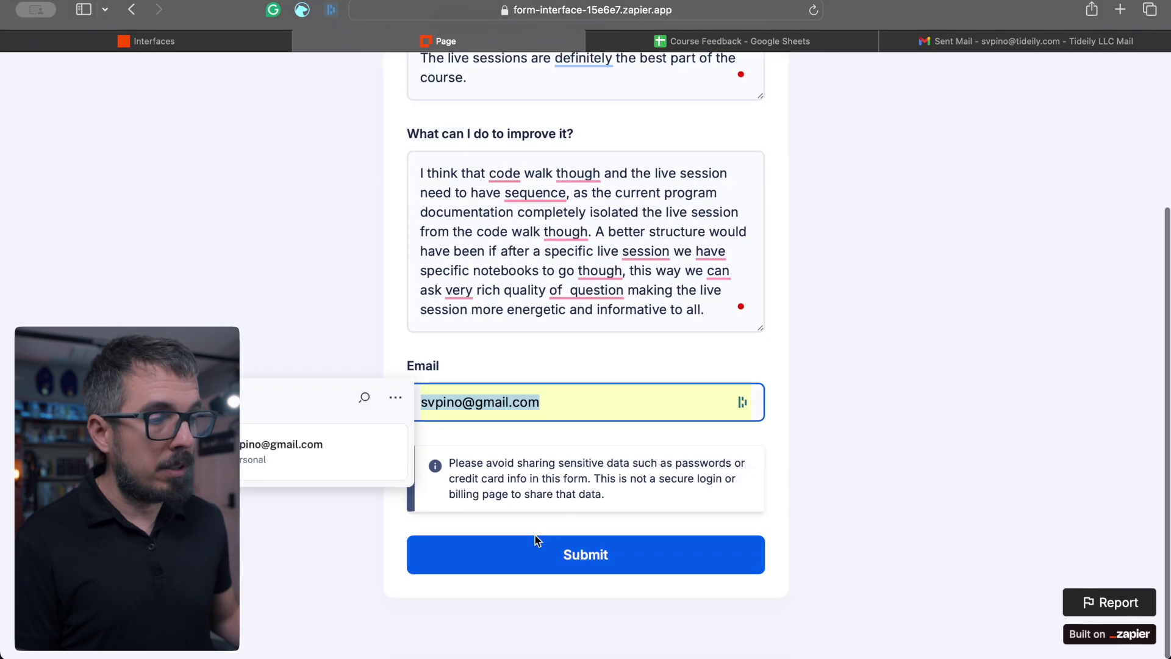
left_click(574, 577)
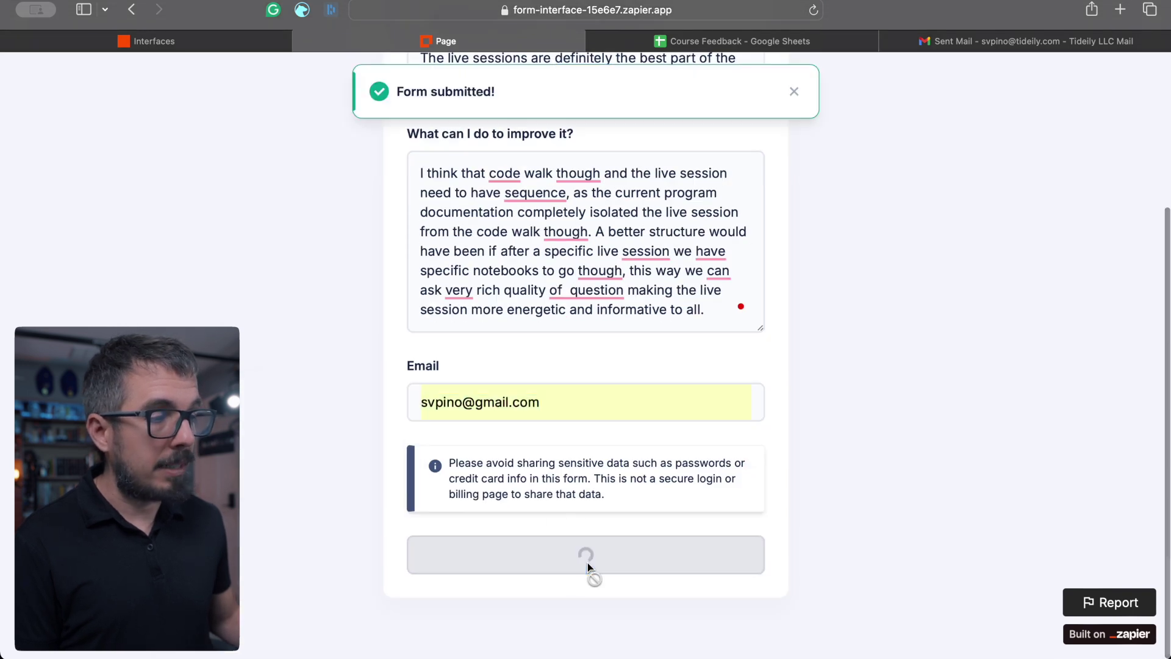
Step: Inspect Course Feedback row 4: the new response in A4 and its ChatGPT action items in C4
left_click(699, 39)
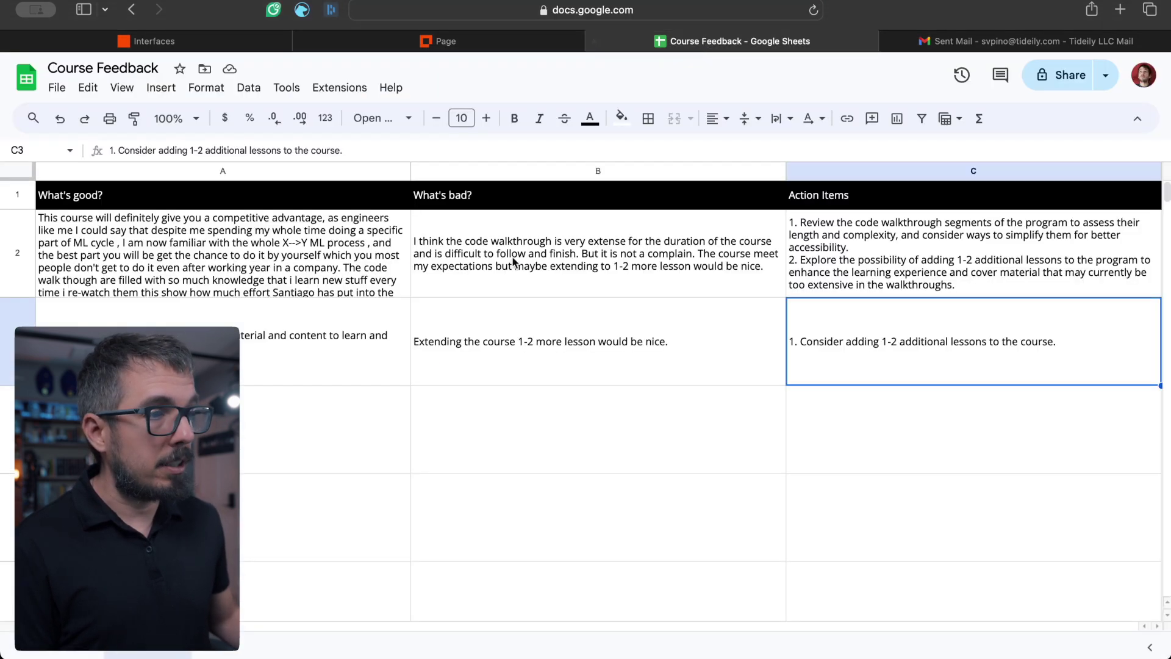
left_click(333, 406)
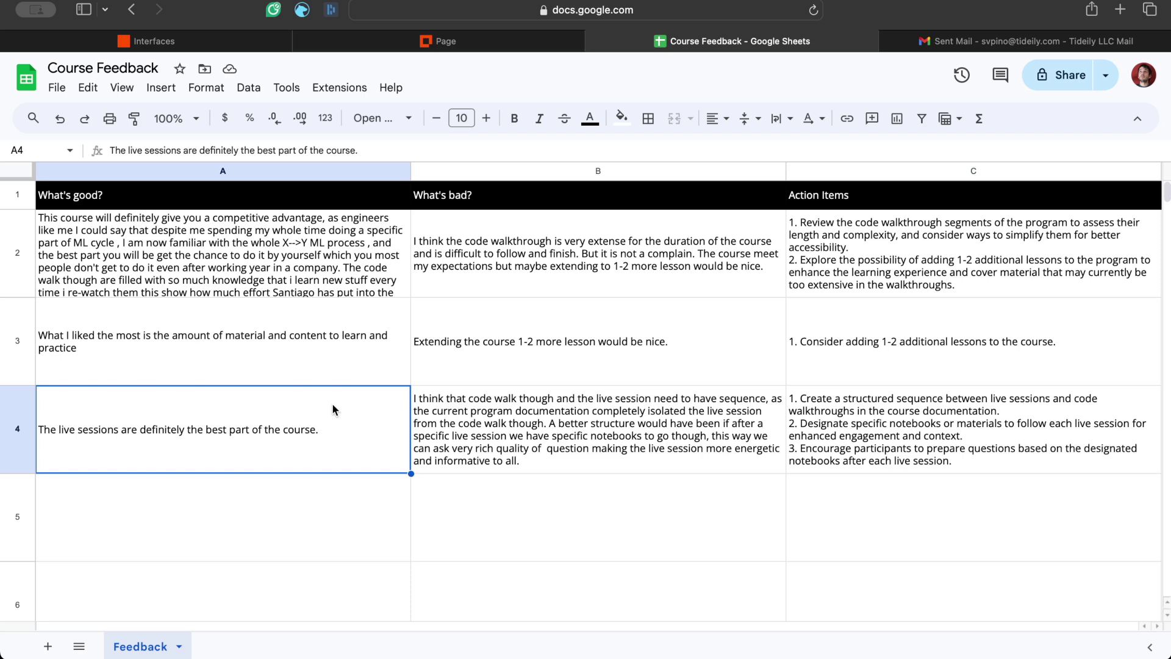
key("Right")
key("Right")
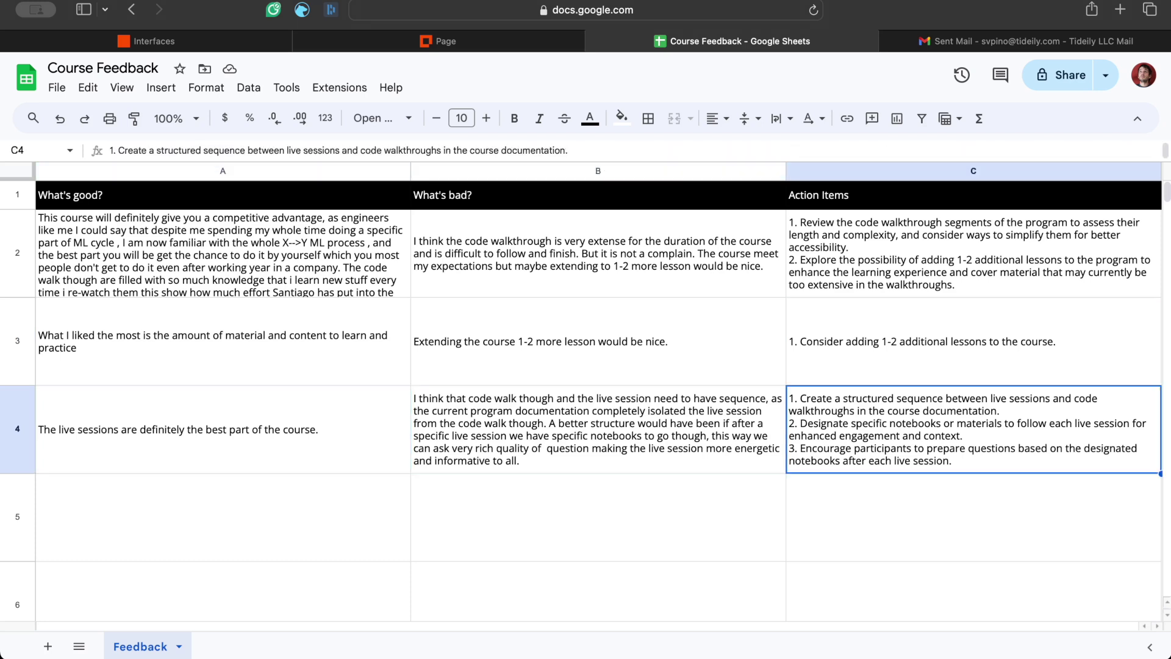